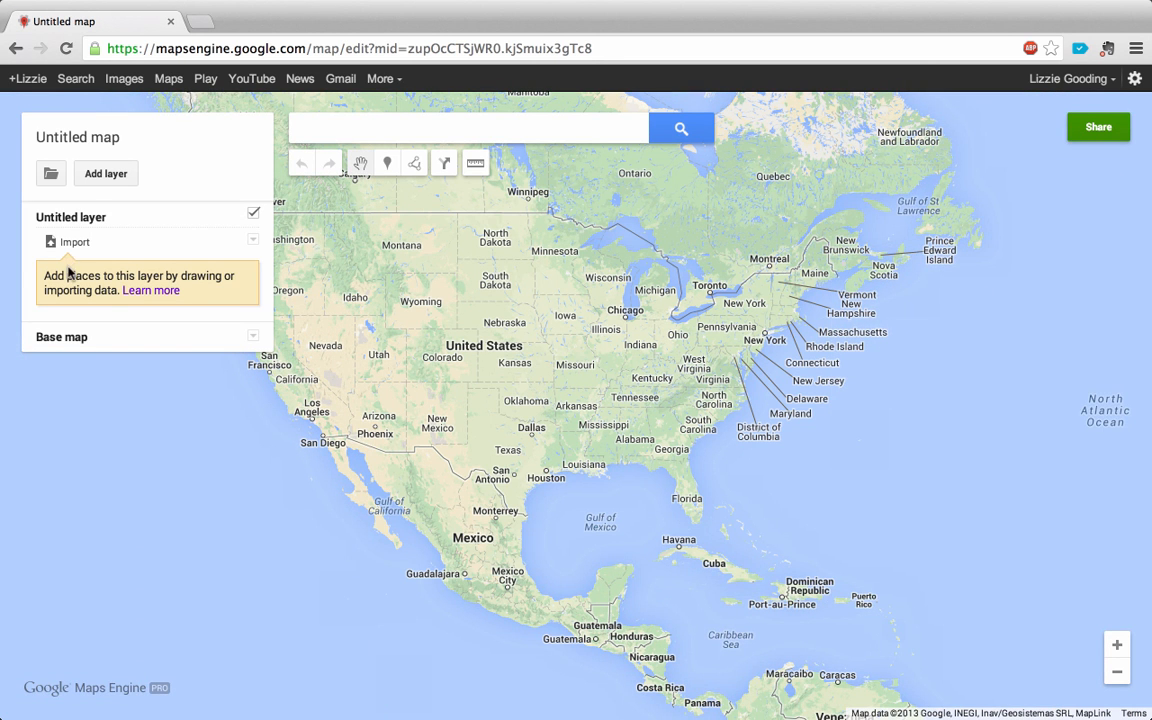
Step: Title the map "Middlebury and Surrounding Area" and give it the description "A map for my friend from Boston"
click(95, 143)
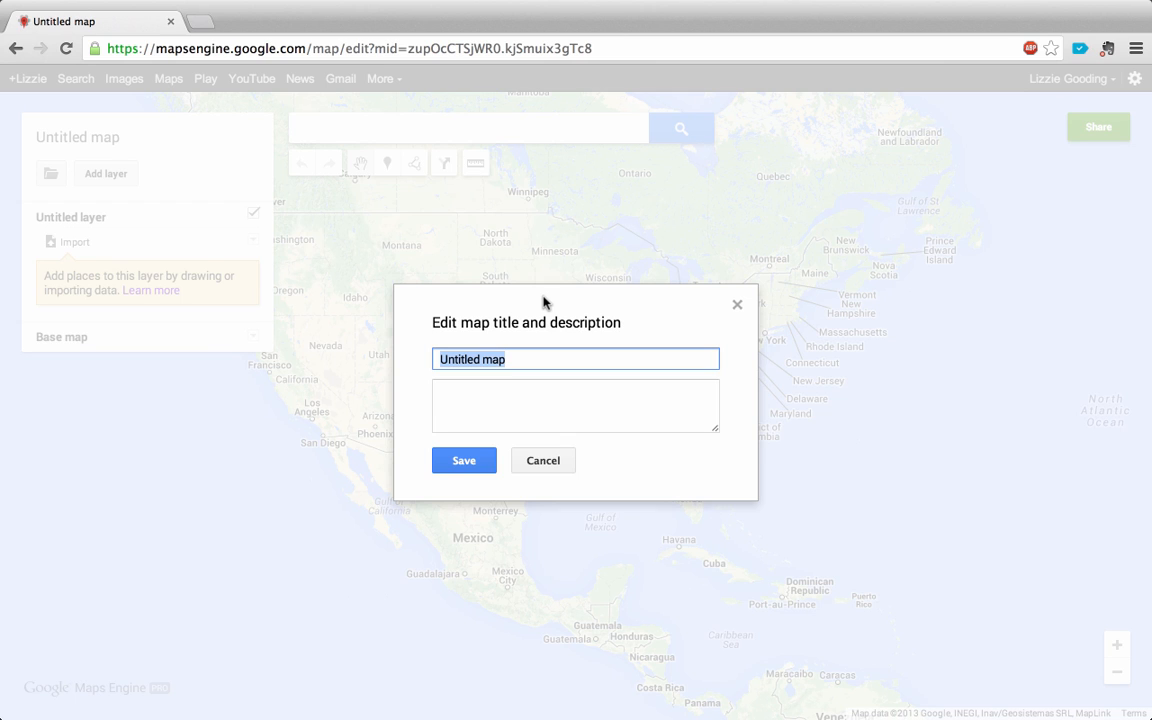
text(Middl)
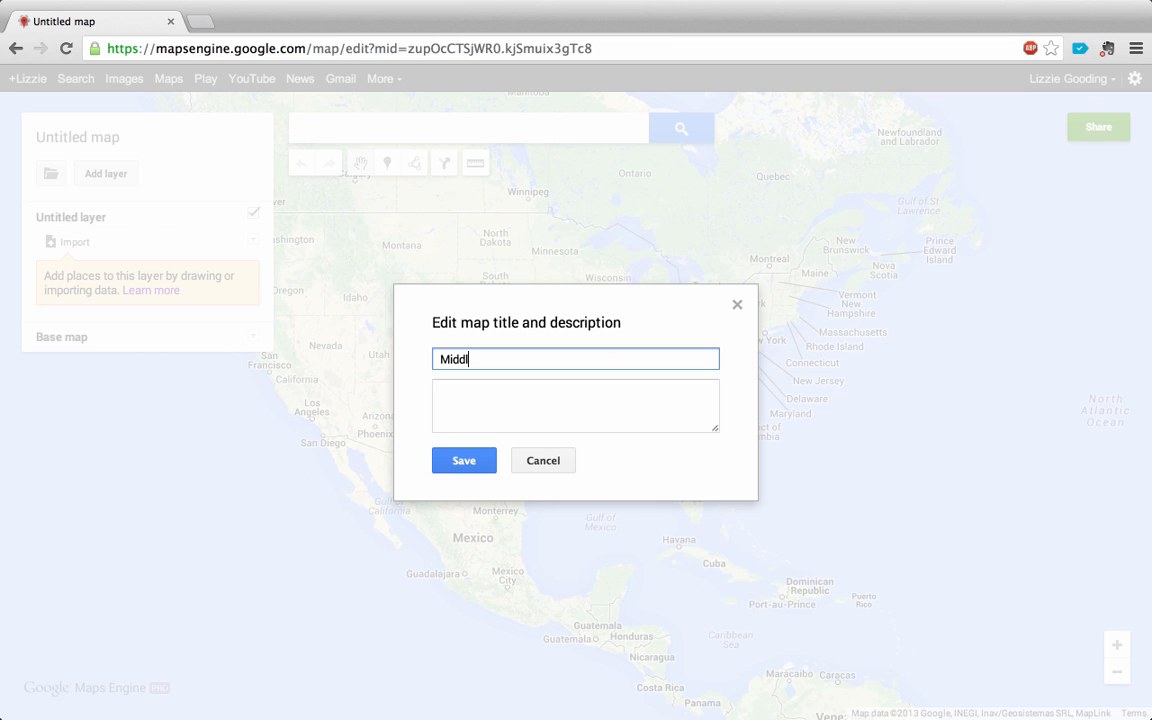
text(ebury and Surroun)
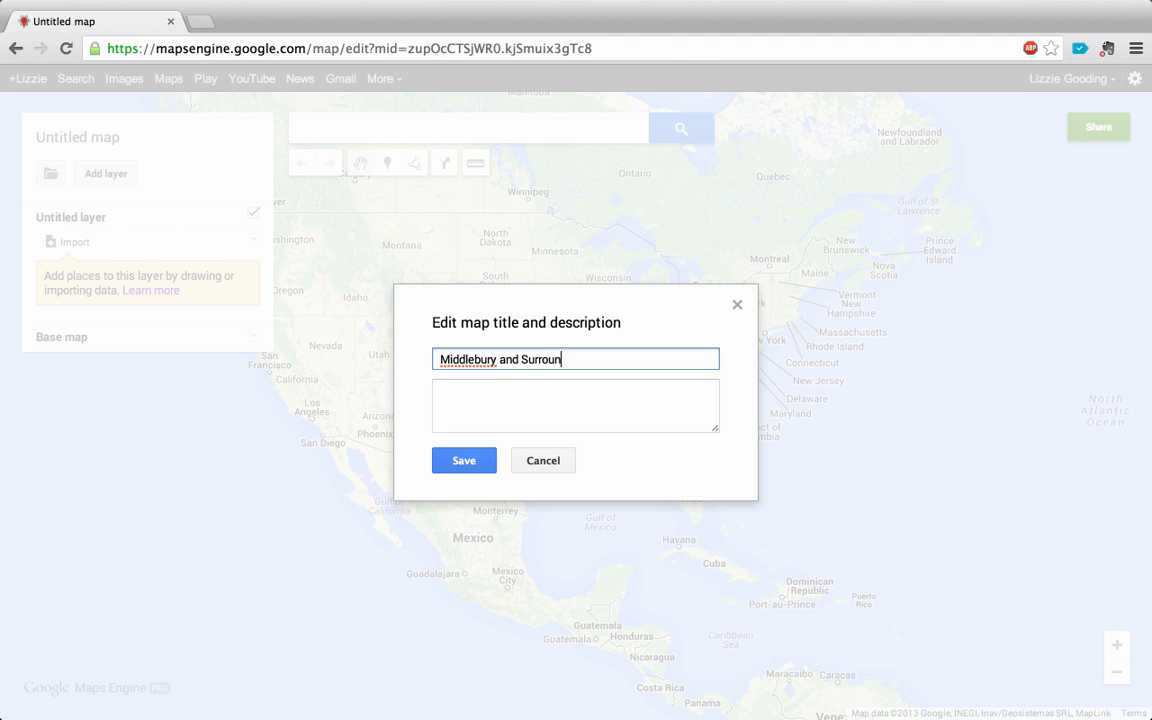
text(ding Area)
click(531, 402)
text(A)
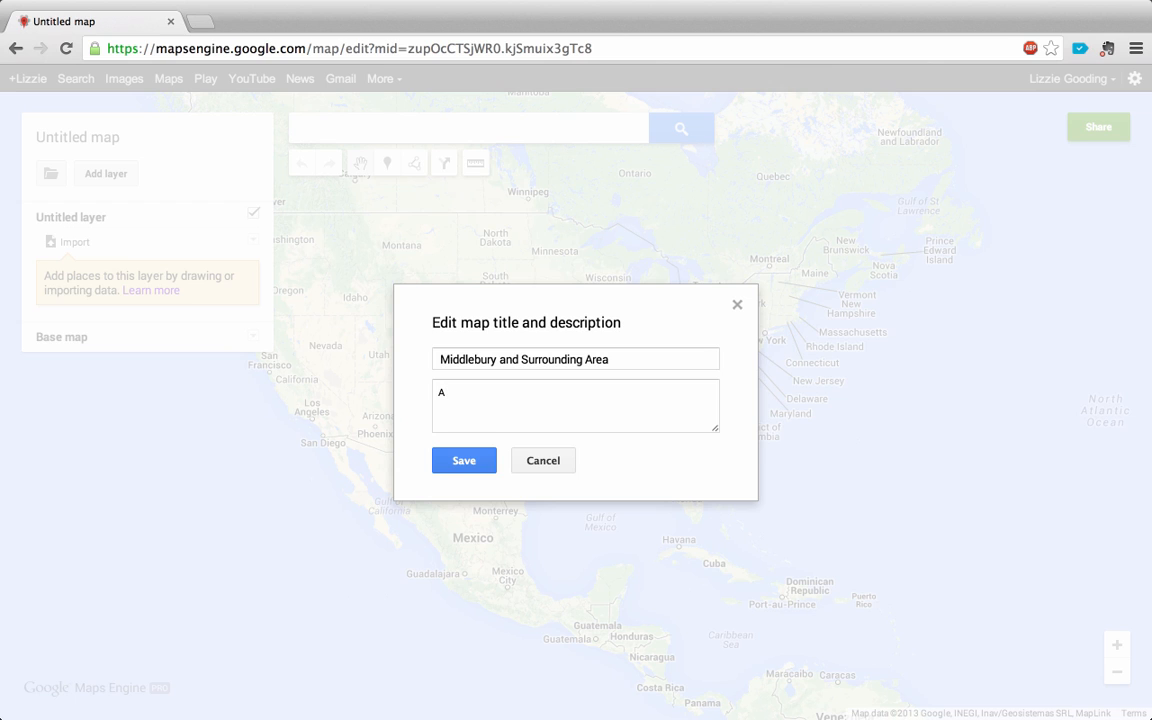
text( map for my friend from Bo)
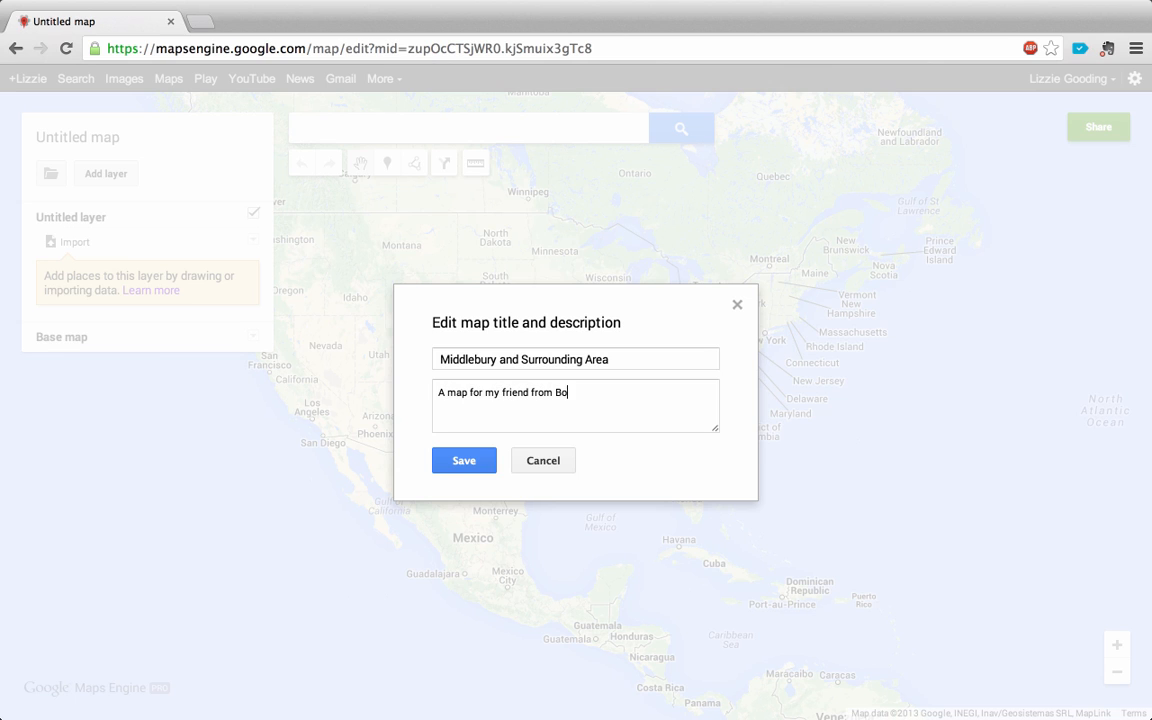
text(ston)
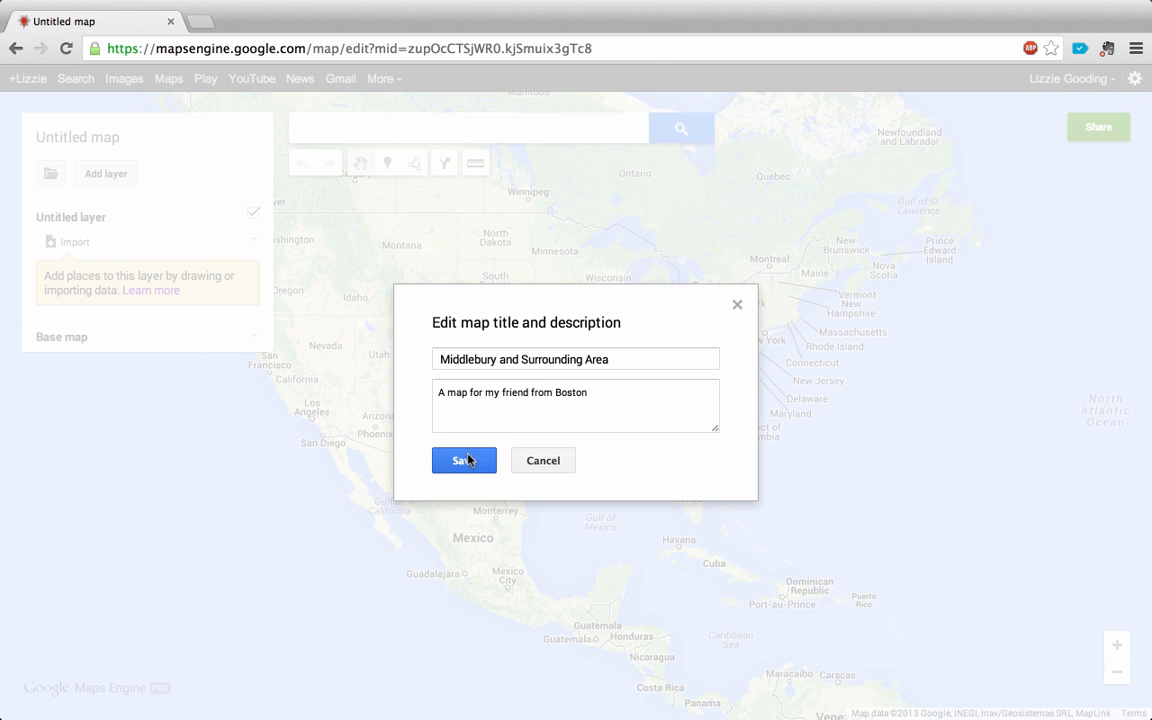
click(466, 460)
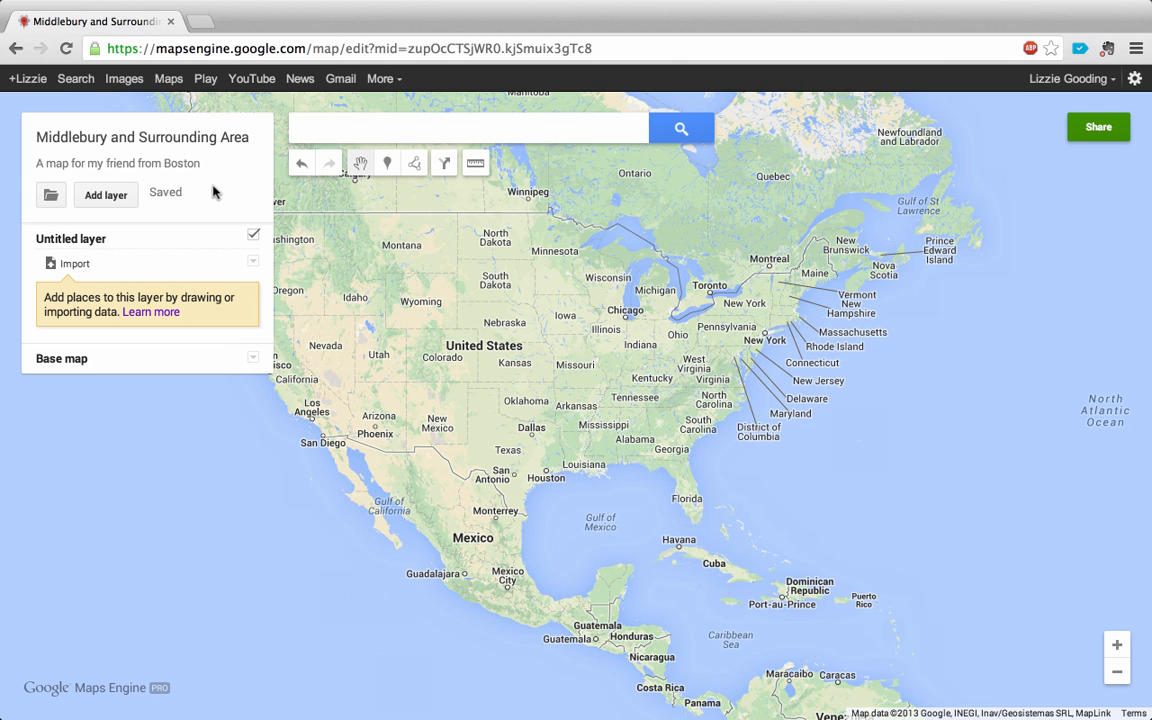
click(51, 195)
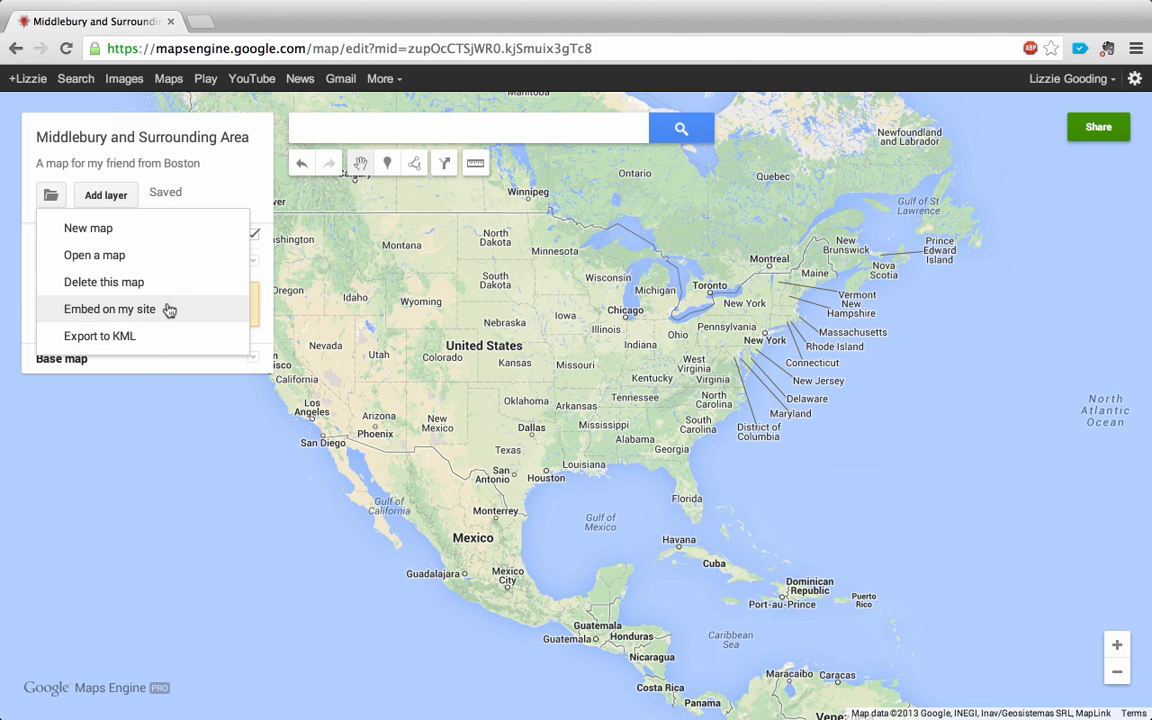
click(220, 200)
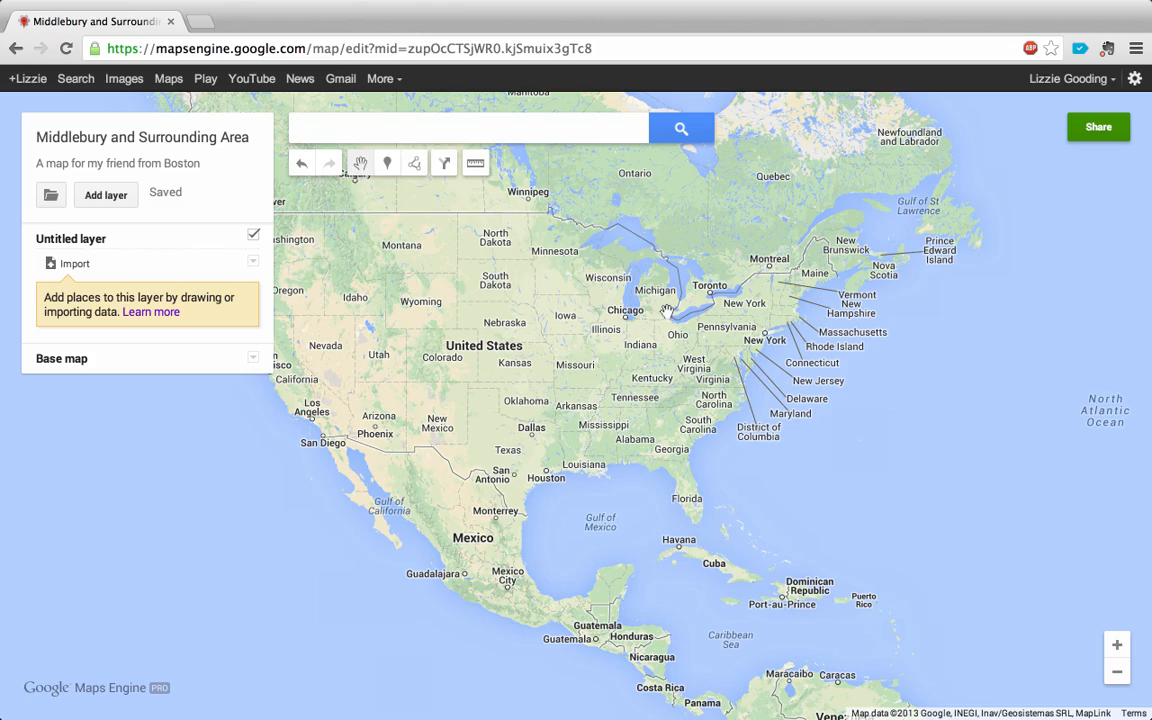
drag(714, 287, 305, 528)
drag(255, 481, 674, 288)
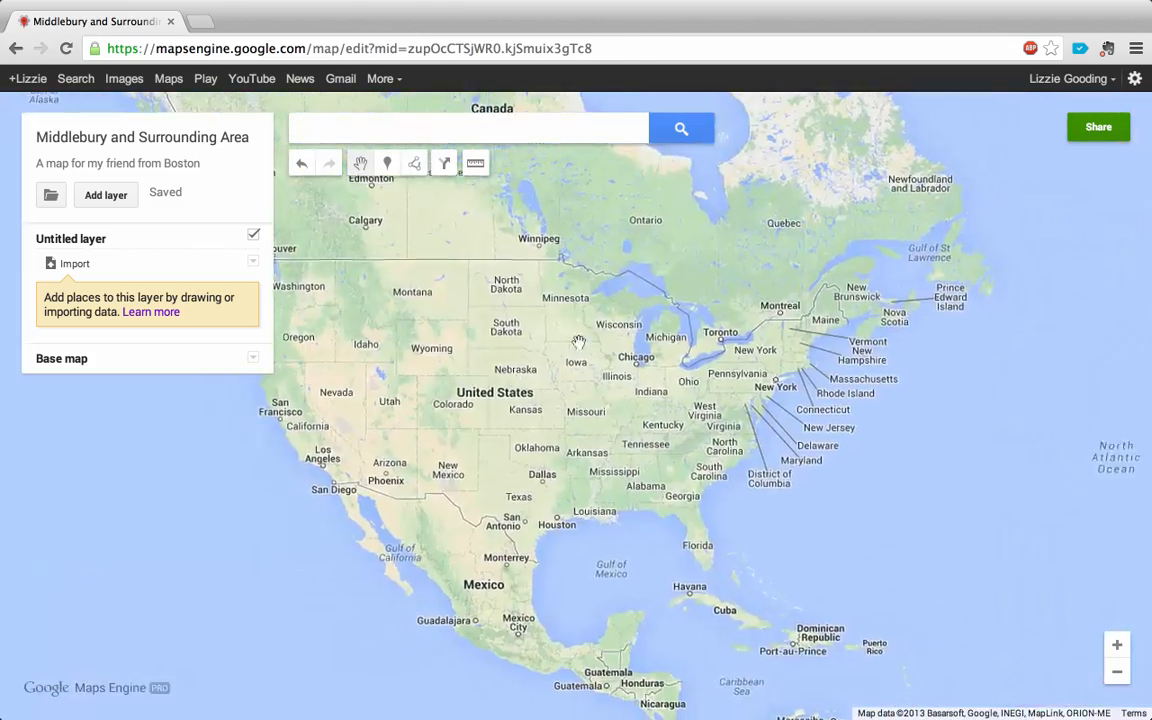
drag(487, 480, 555, 360)
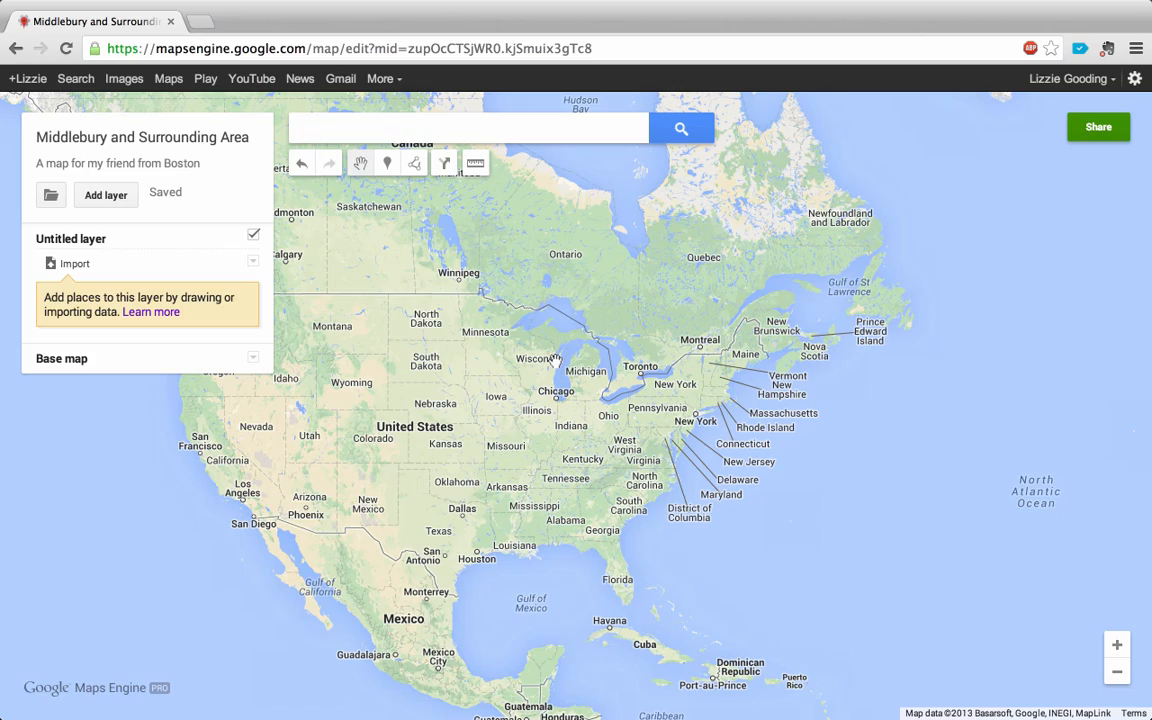
click(1117, 645)
click(1117, 671)
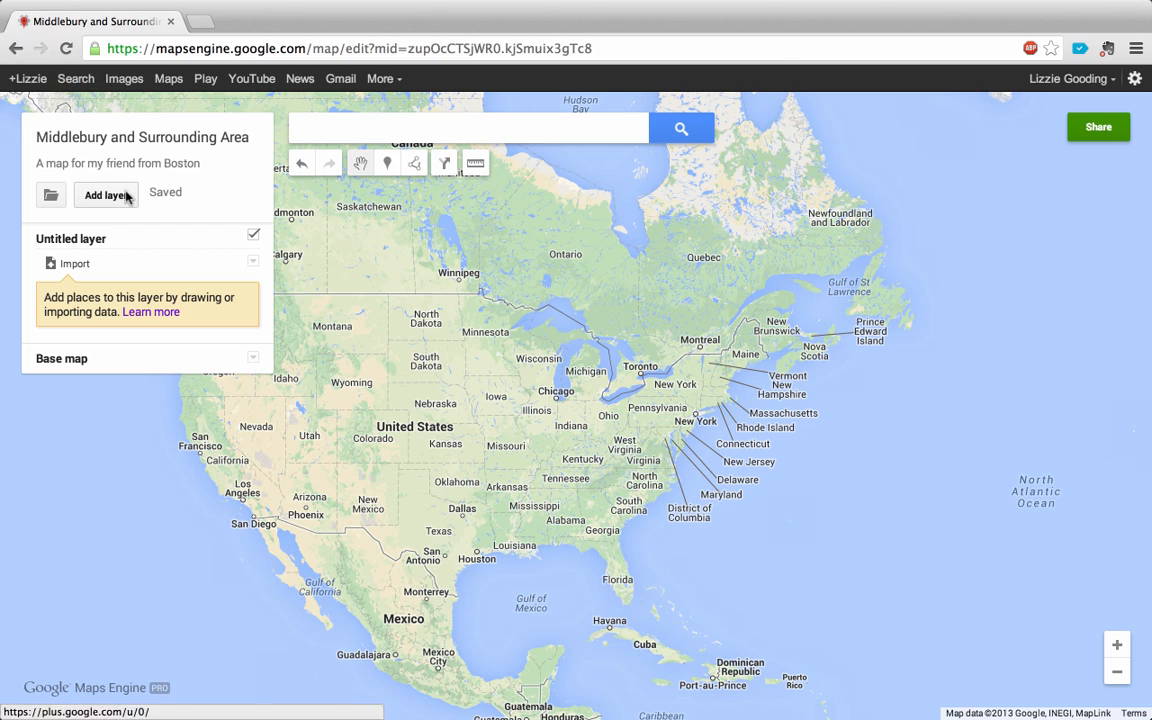
Step: Rename the untitled layer as "Middlebury College"
click(95, 242)
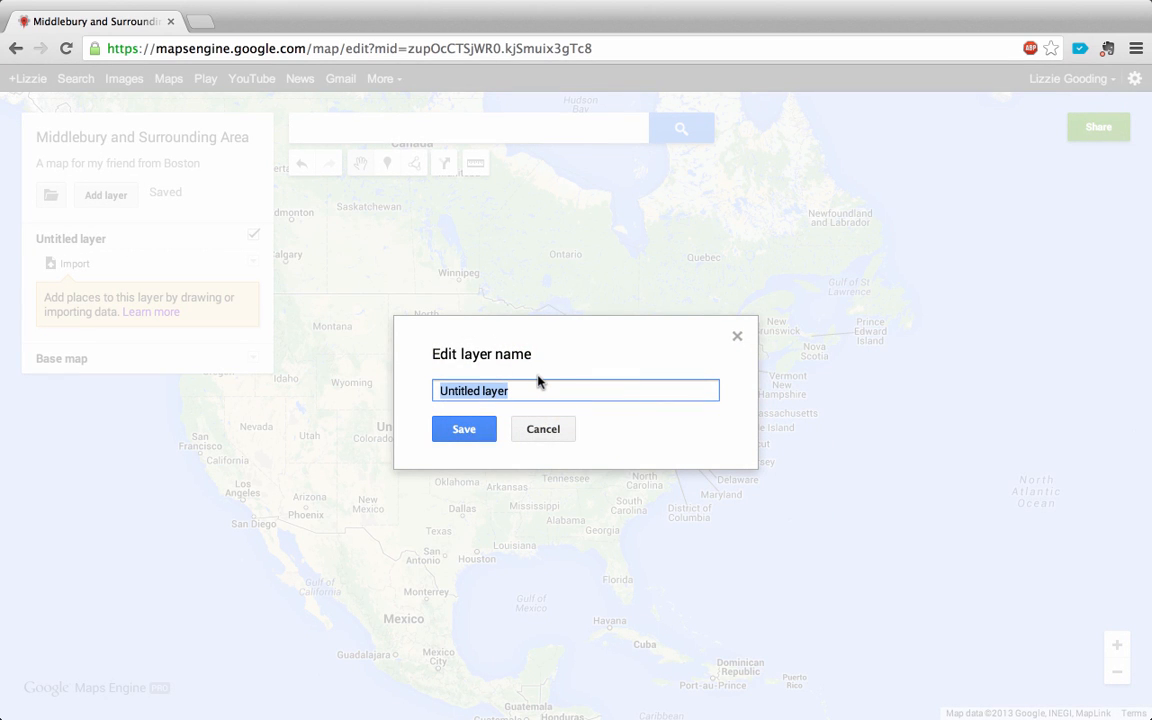
key(BackSpace)
text(Mid)
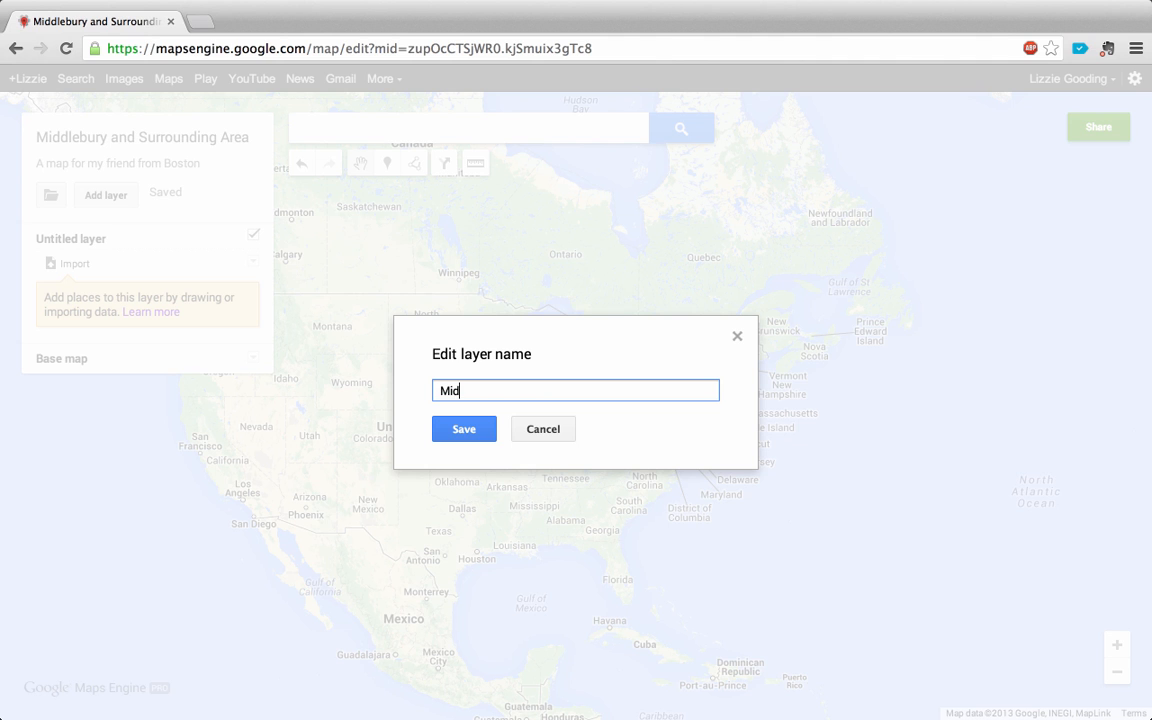
text(dlebury College)
click(476, 436)
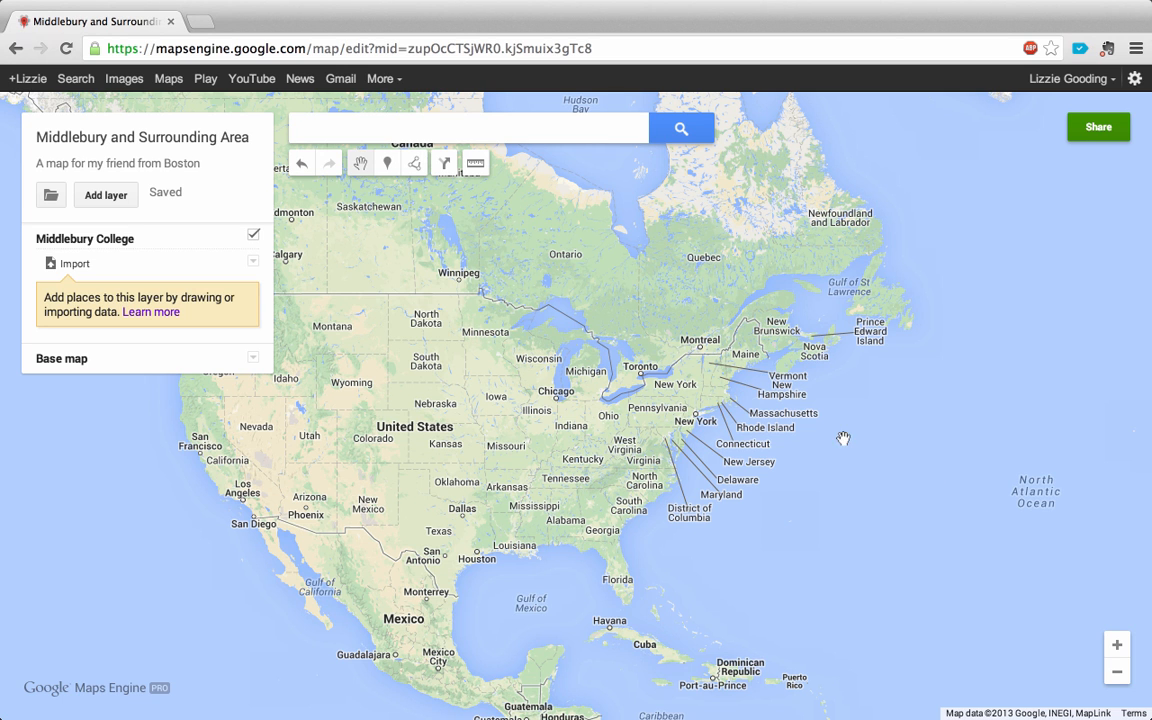
Step: Search the map for Middlebury College and pick the suggestion on South Main Street, Middlebury, VT
click(1117, 645)
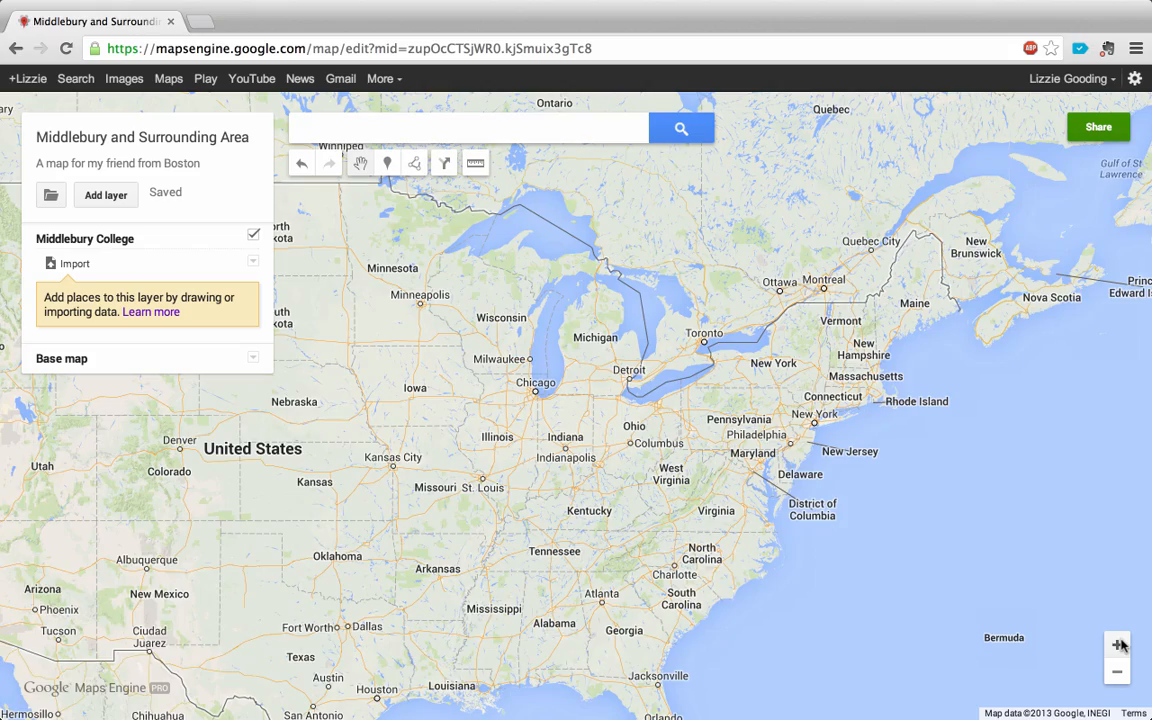
click(1118, 646)
click(1117, 646)
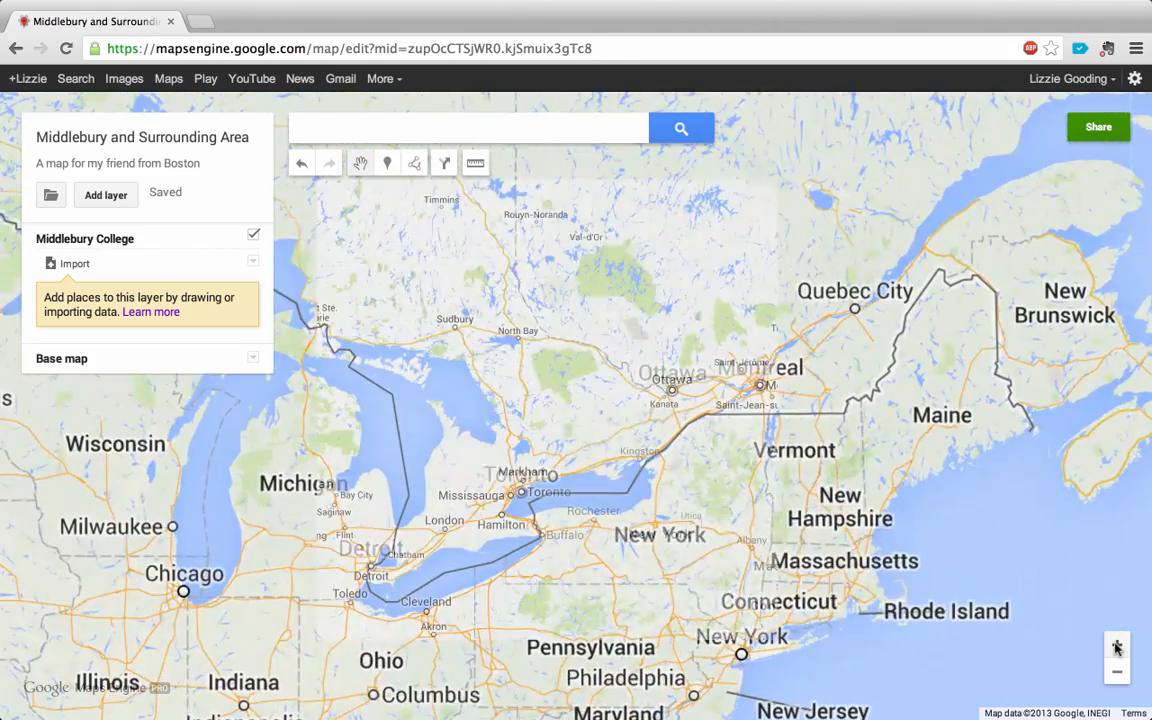
click(1117, 645)
drag(805, 488, 571, 381)
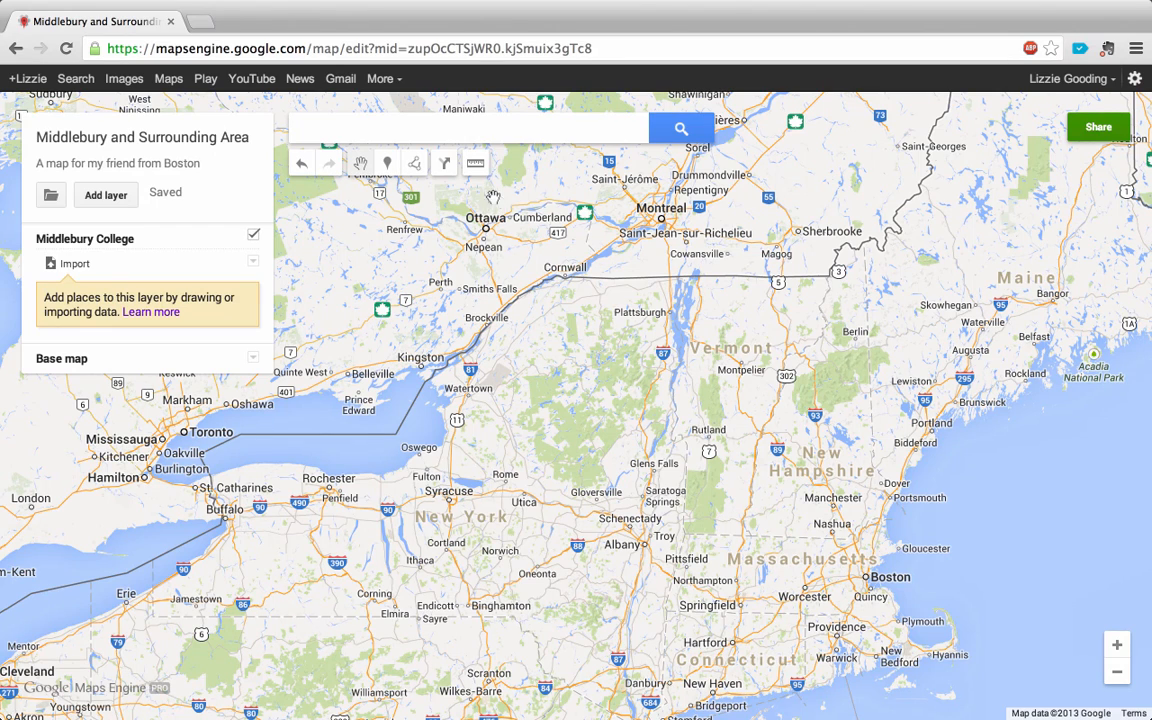
click(525, 133)
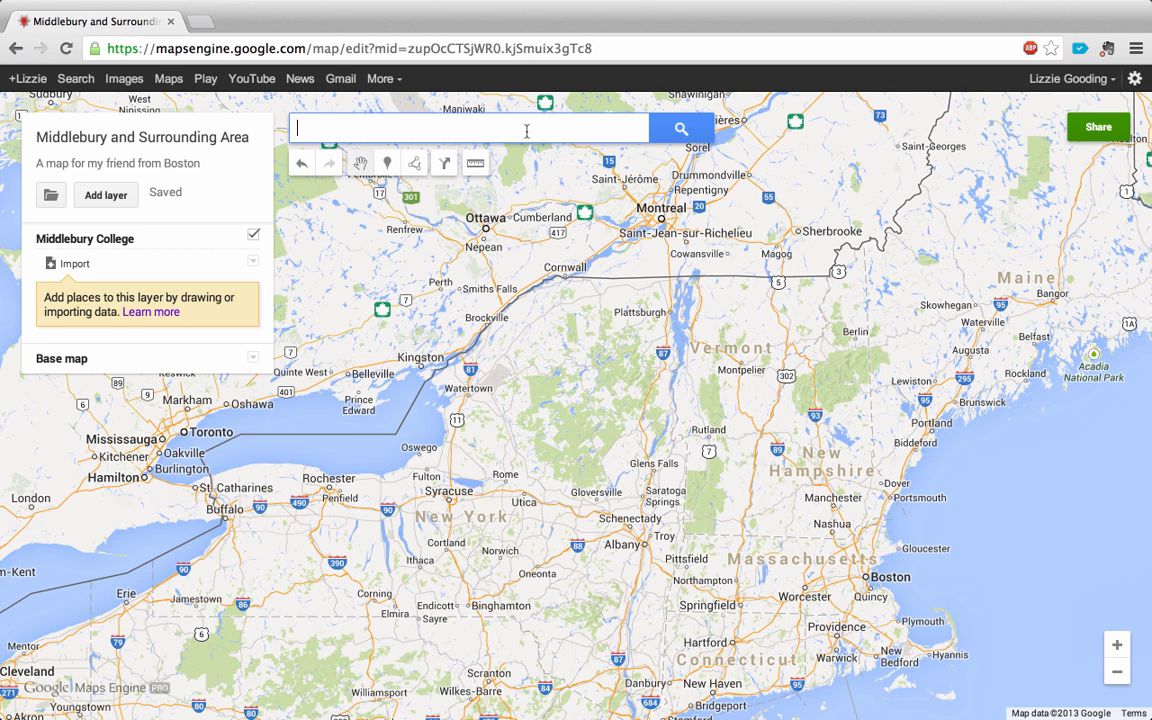
text(Middleb)
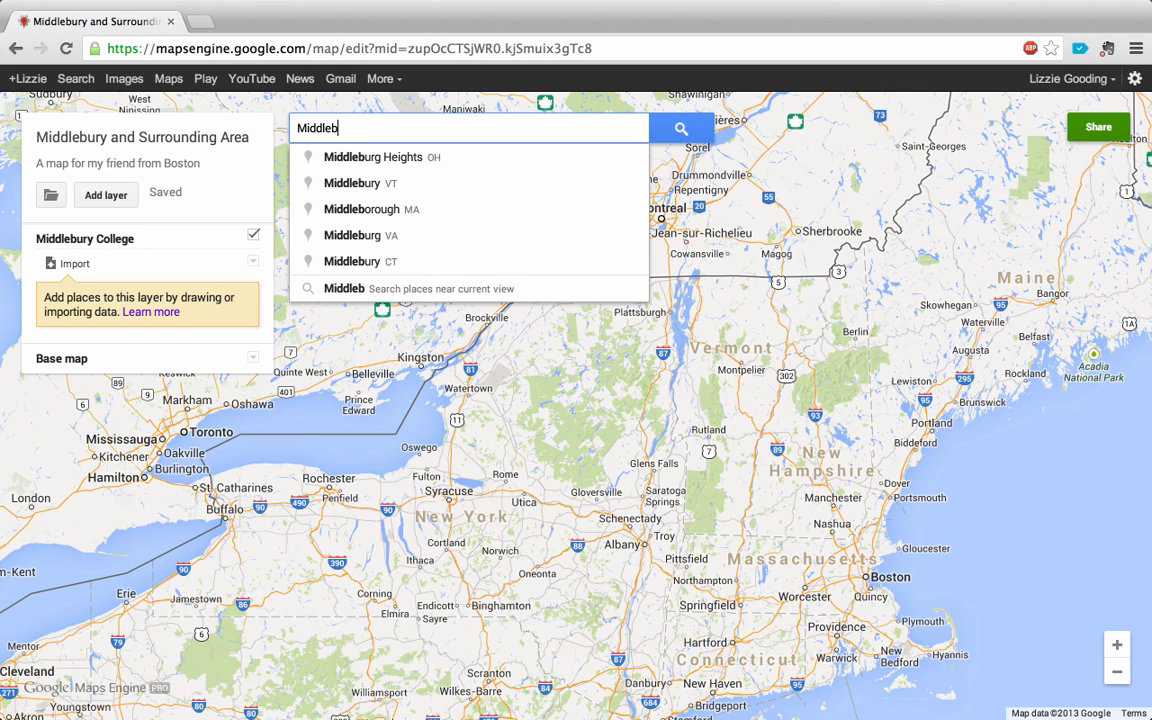
text(ury Co)
text(ll)
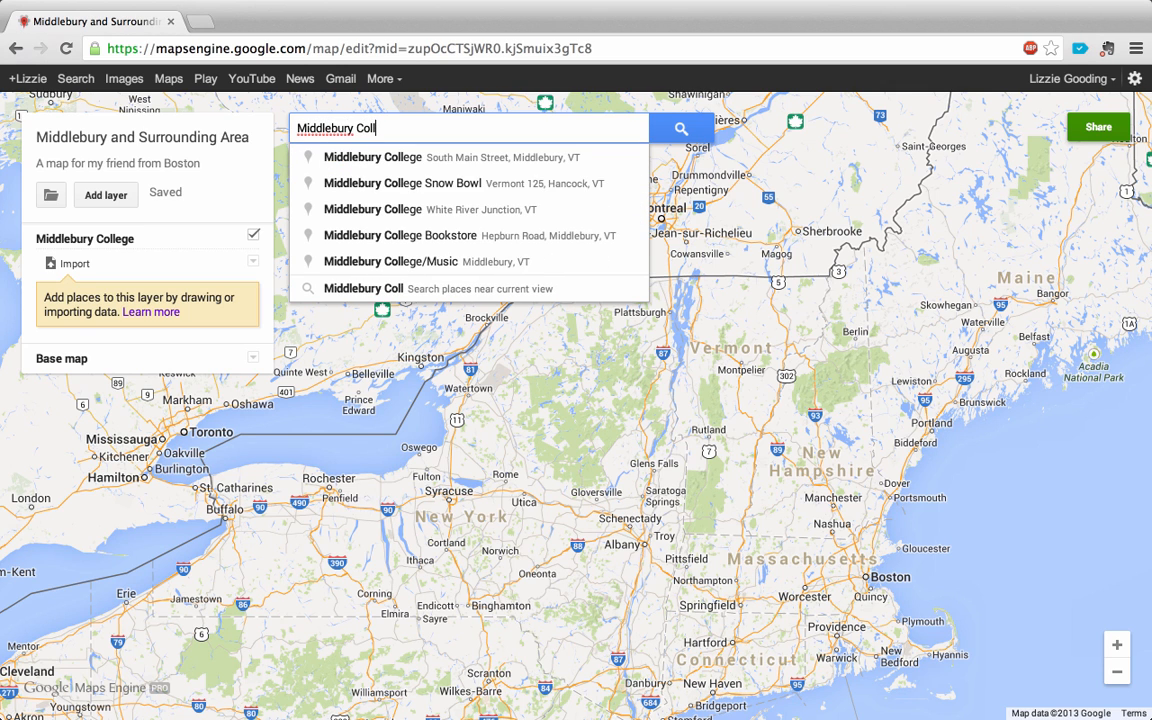
click(535, 160)
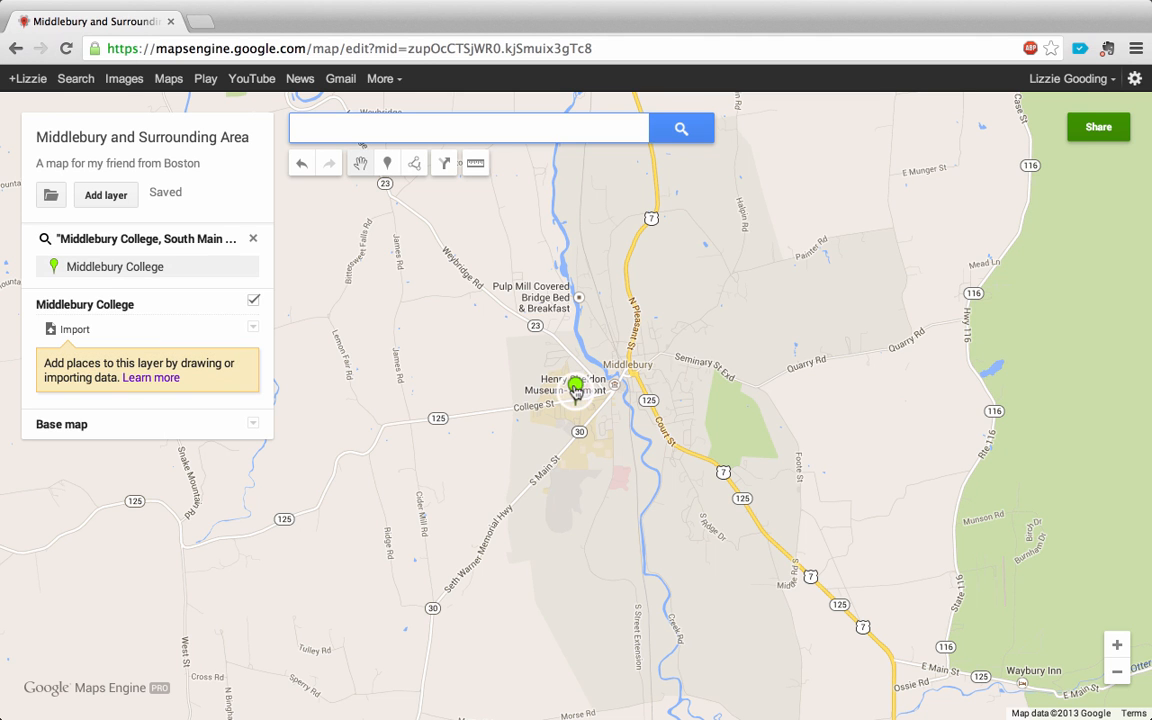
Step: Examine the campus buildings and streets around the Middlebury College marker, both close up and across the whole campus area
click(1117, 646)
click(1117, 646)
click(1117, 646)
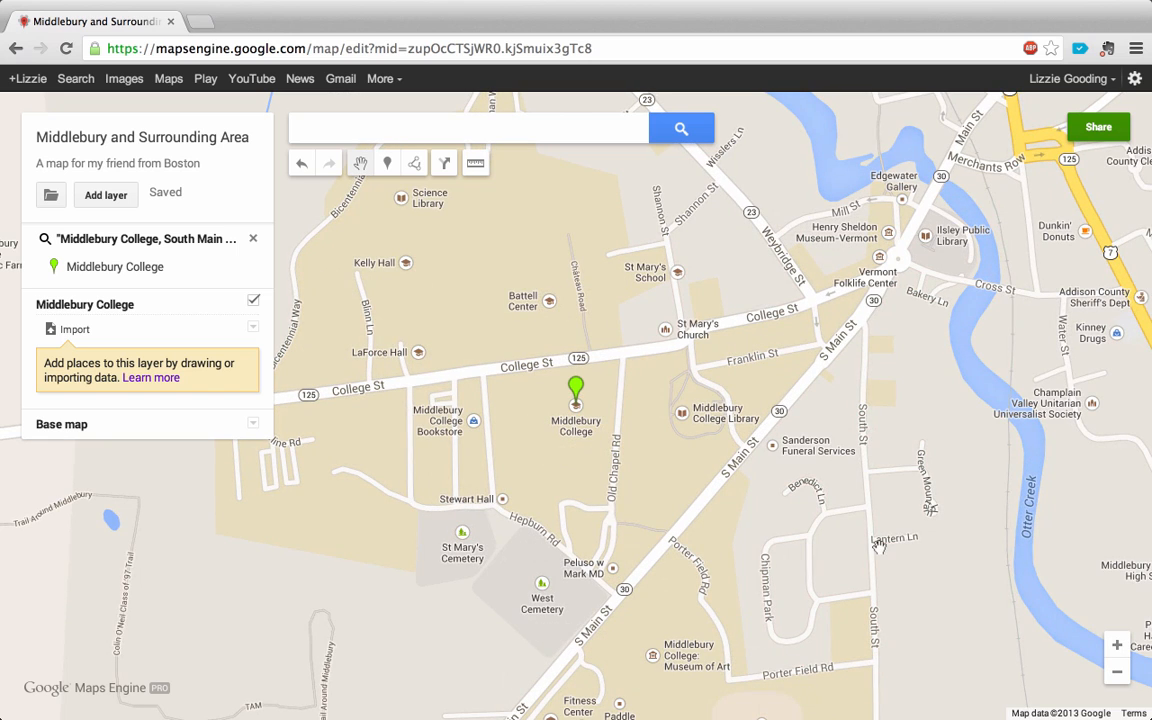
drag(644, 454, 638, 481)
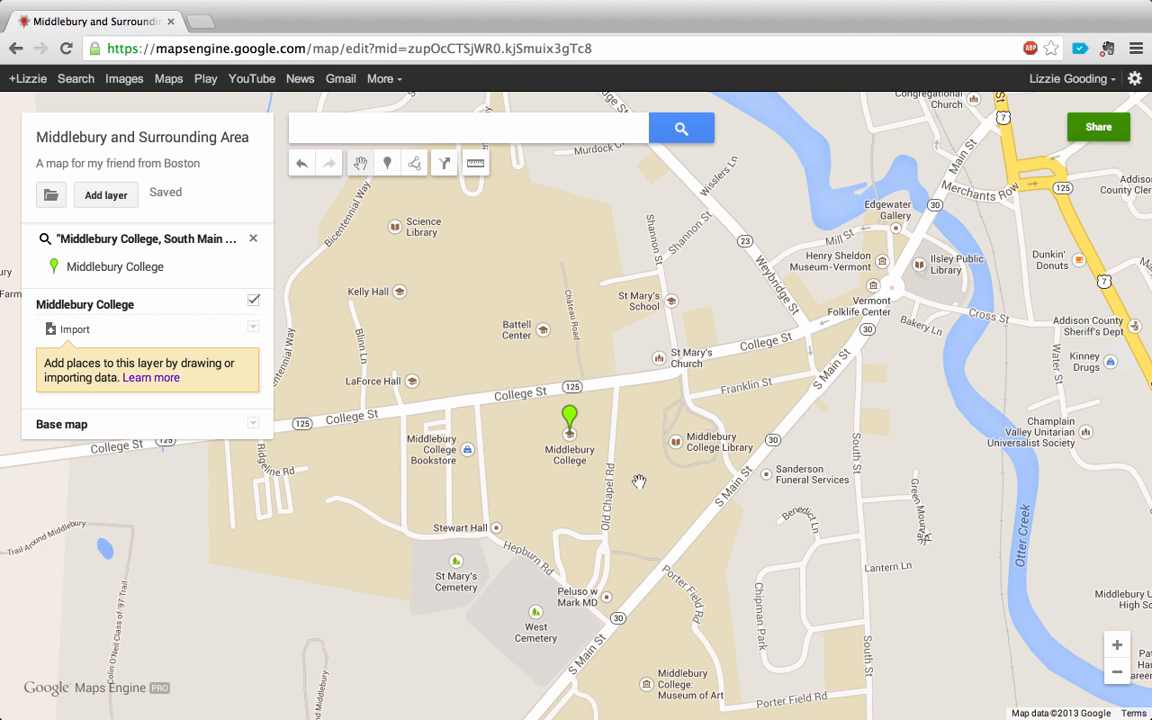
click(1117, 646)
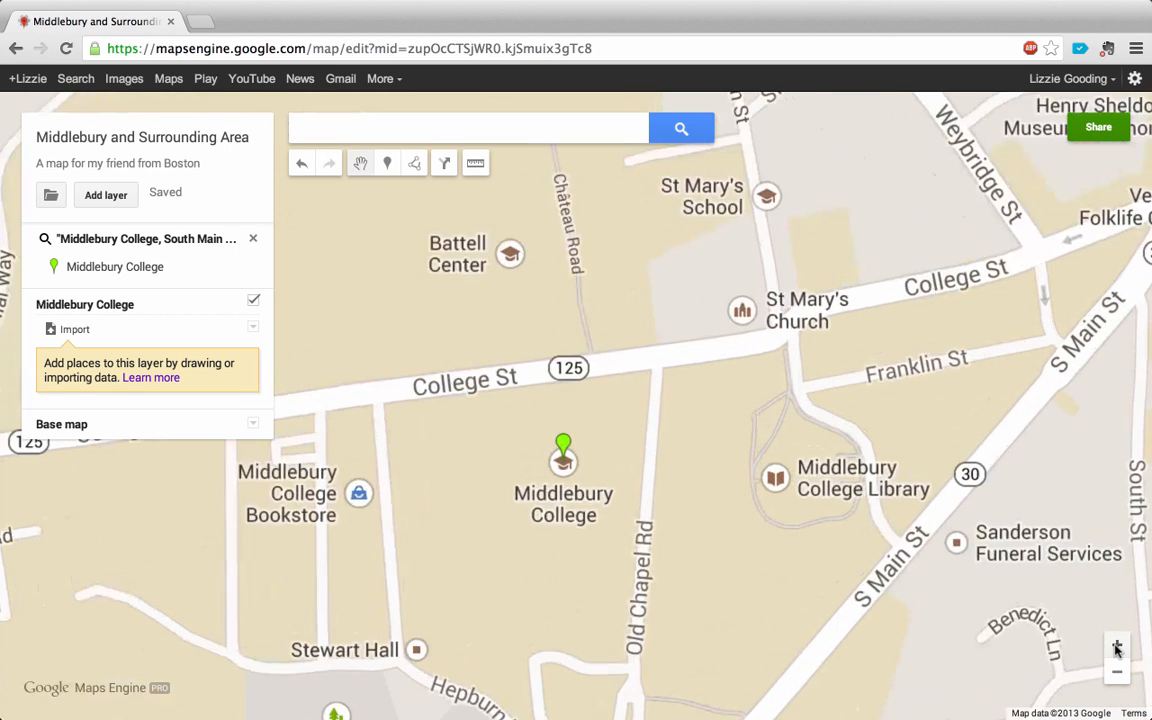
mouse_move(620, 471)
mouse_down()
mouse_move(691, 541)
mouse_move(759, 641)
mouse_move(725, 525)
mouse_move(698, 504)
mouse_up()
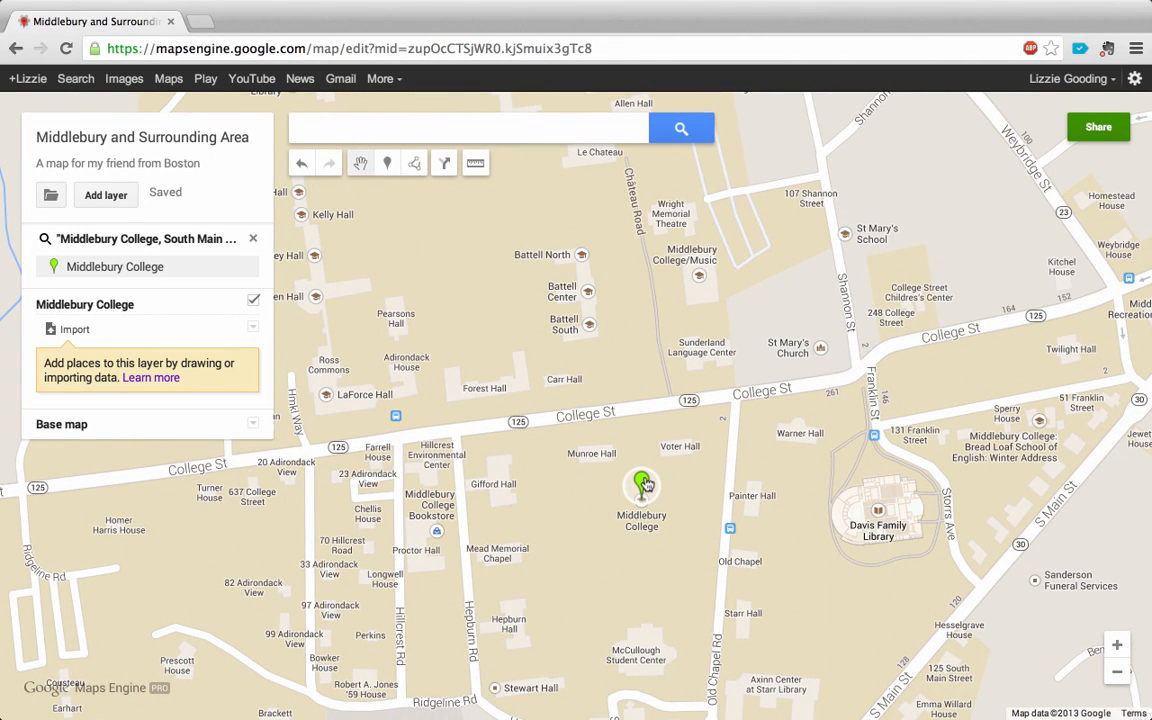
drag(518, 250, 659, 548)
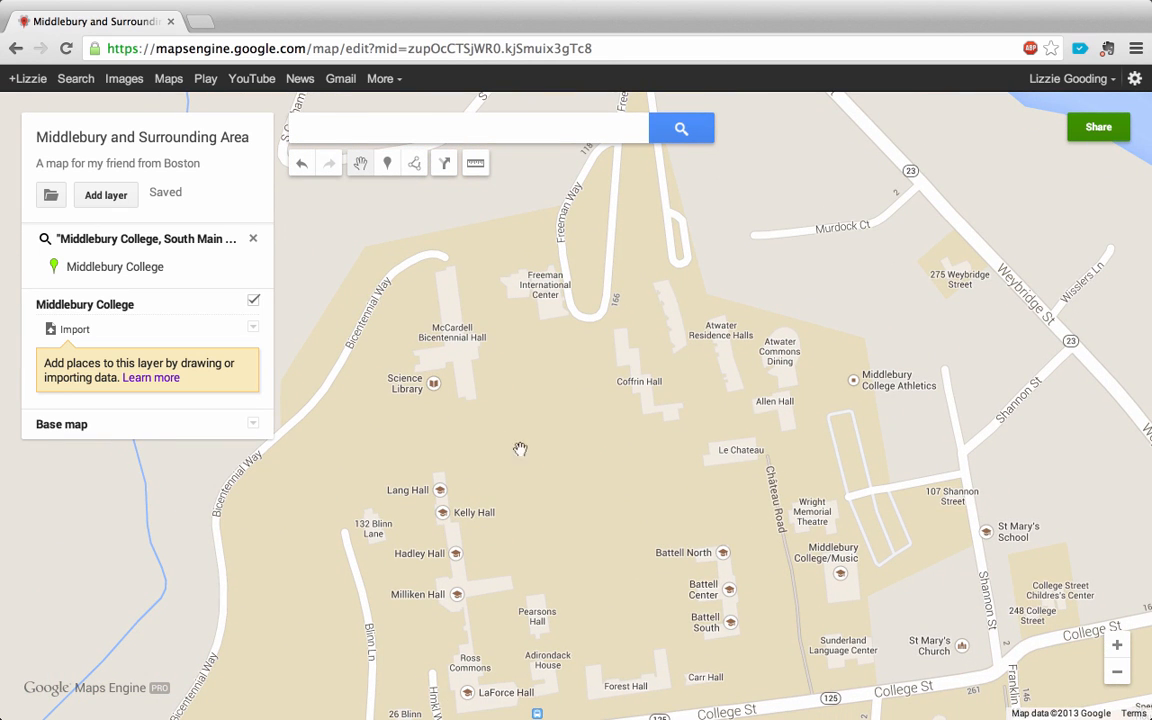
drag(538, 469, 508, 242)
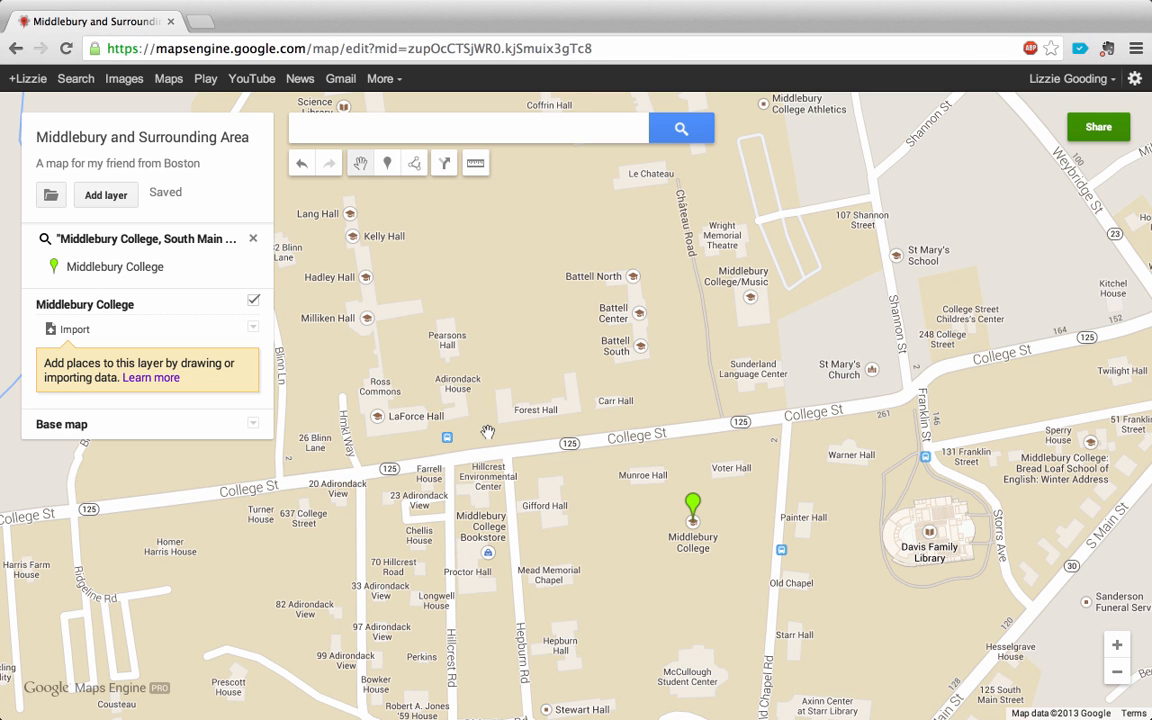
click(1117, 672)
click(1117, 672)
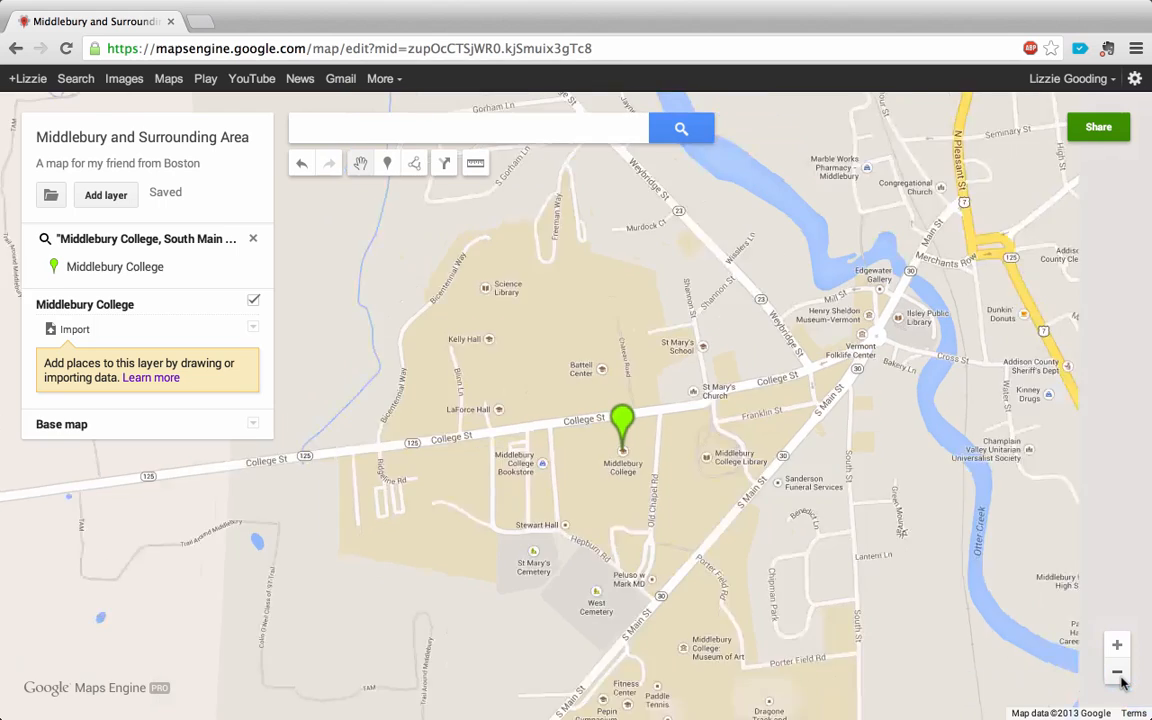
click(1117, 672)
drag(716, 497, 700, 452)
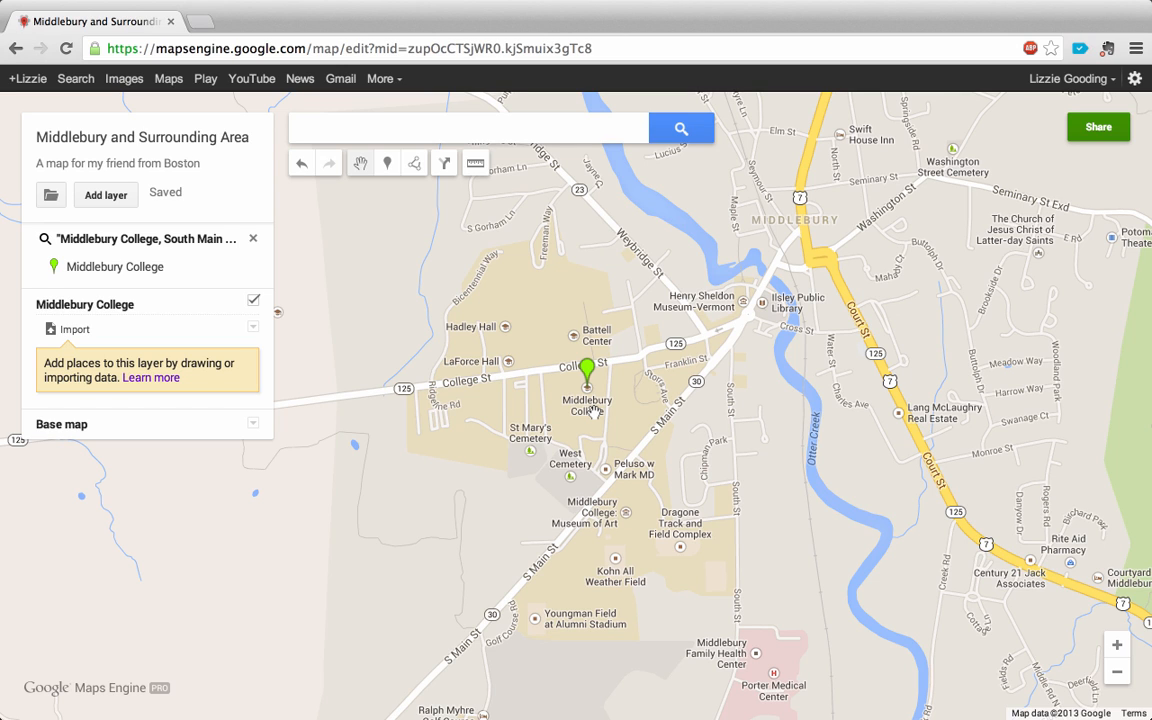
Step: Trace the Middlebury College campus boundary as a closed polygon, starting and ending near where College Street meets South Main Street
click(419, 168)
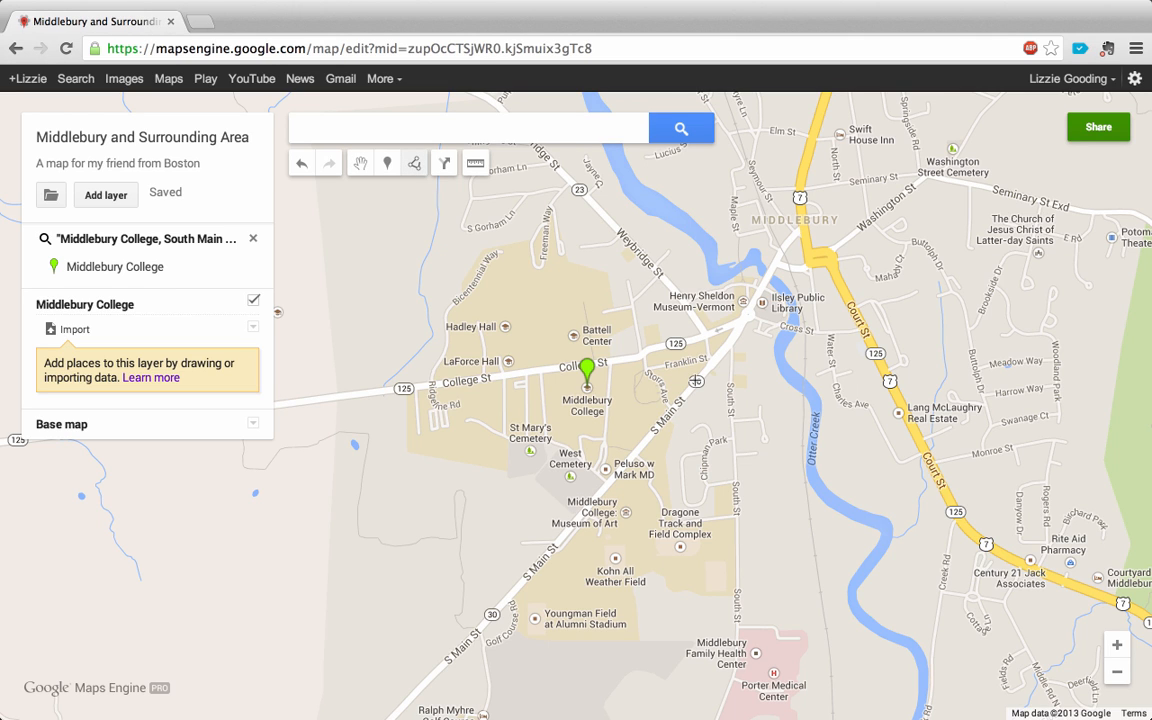
click(725, 328)
click(666, 345)
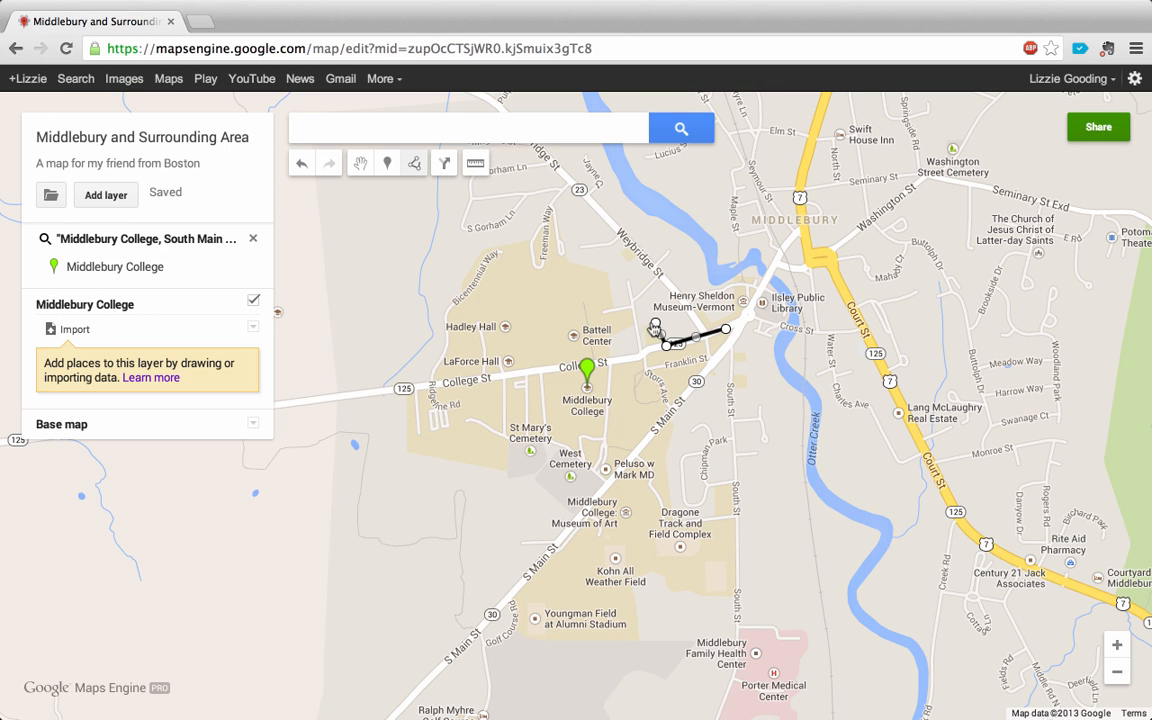
click(643, 323)
click(641, 346)
click(610, 360)
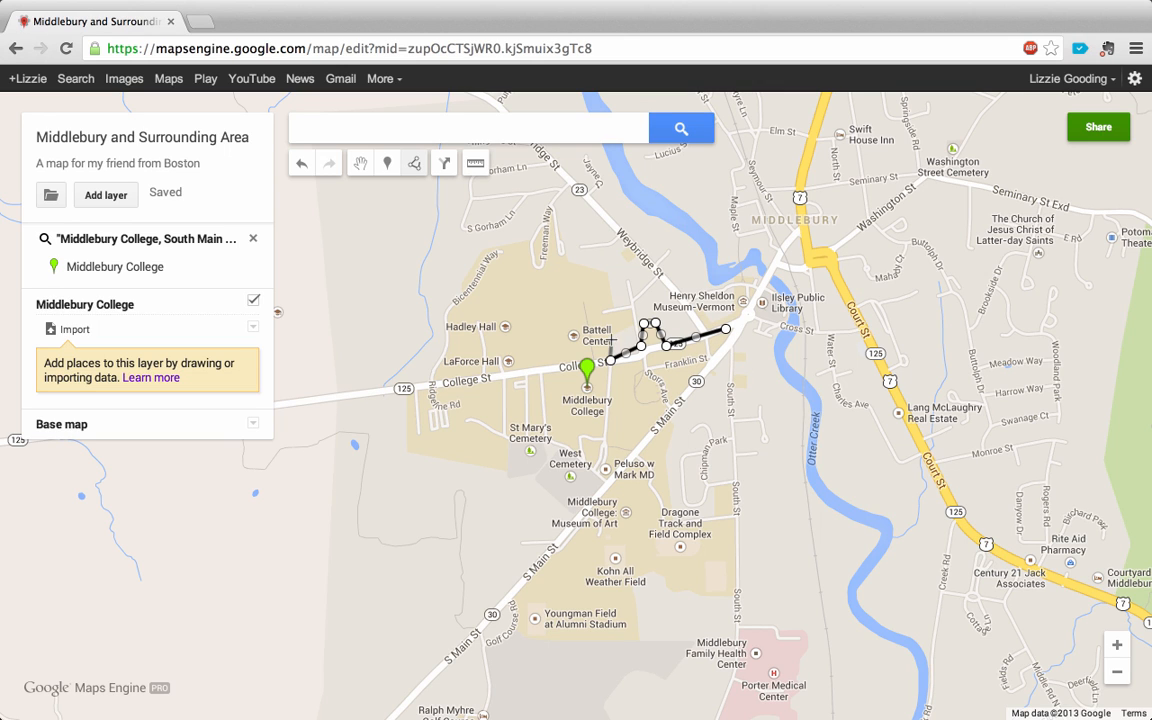
click(624, 327)
click(603, 273)
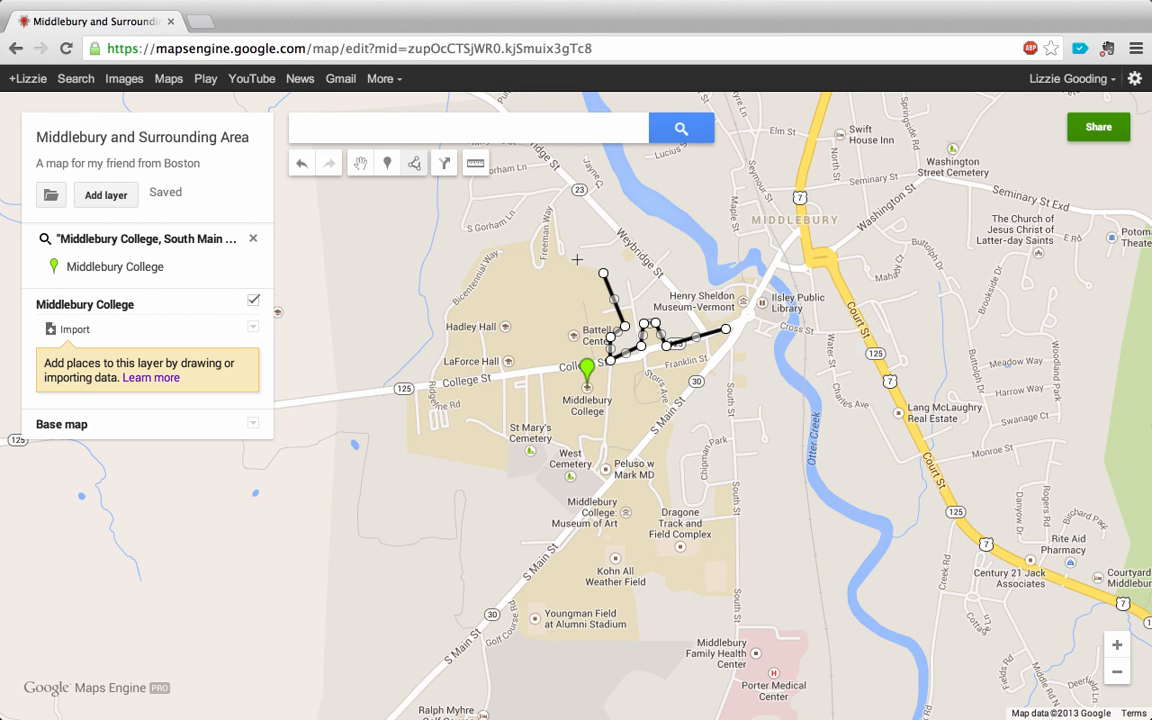
click(558, 252)
click(553, 207)
click(526, 246)
click(486, 250)
click(448, 304)
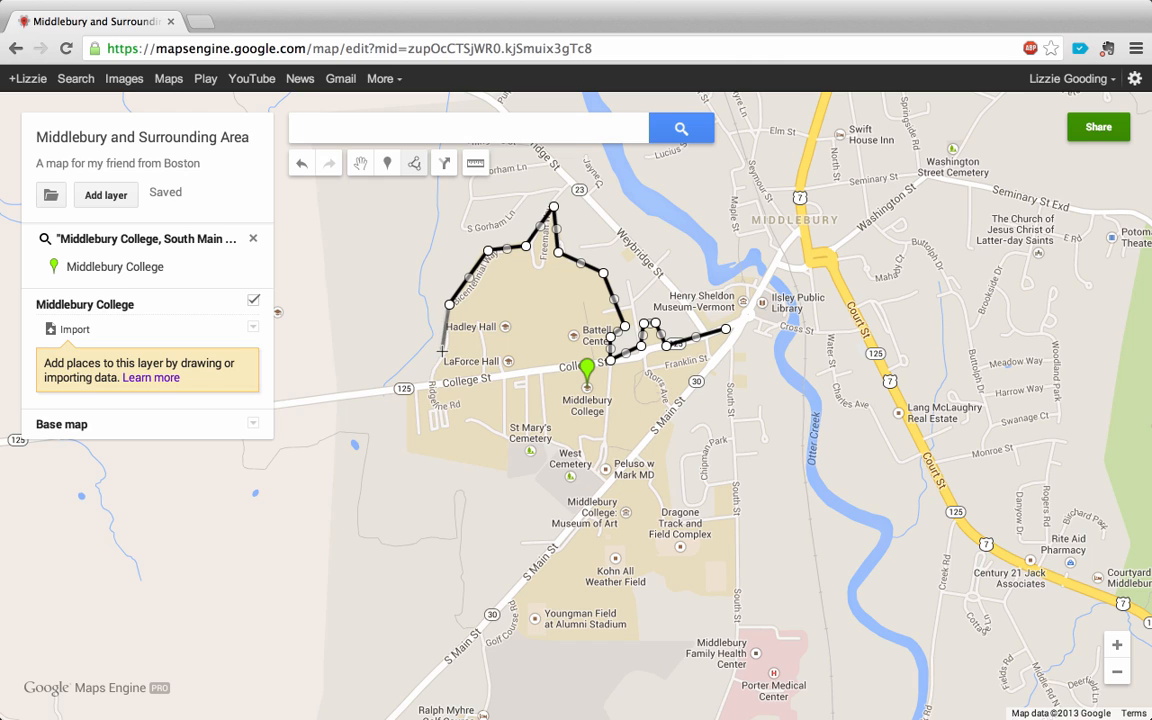
click(441, 351)
click(429, 383)
click(400, 386)
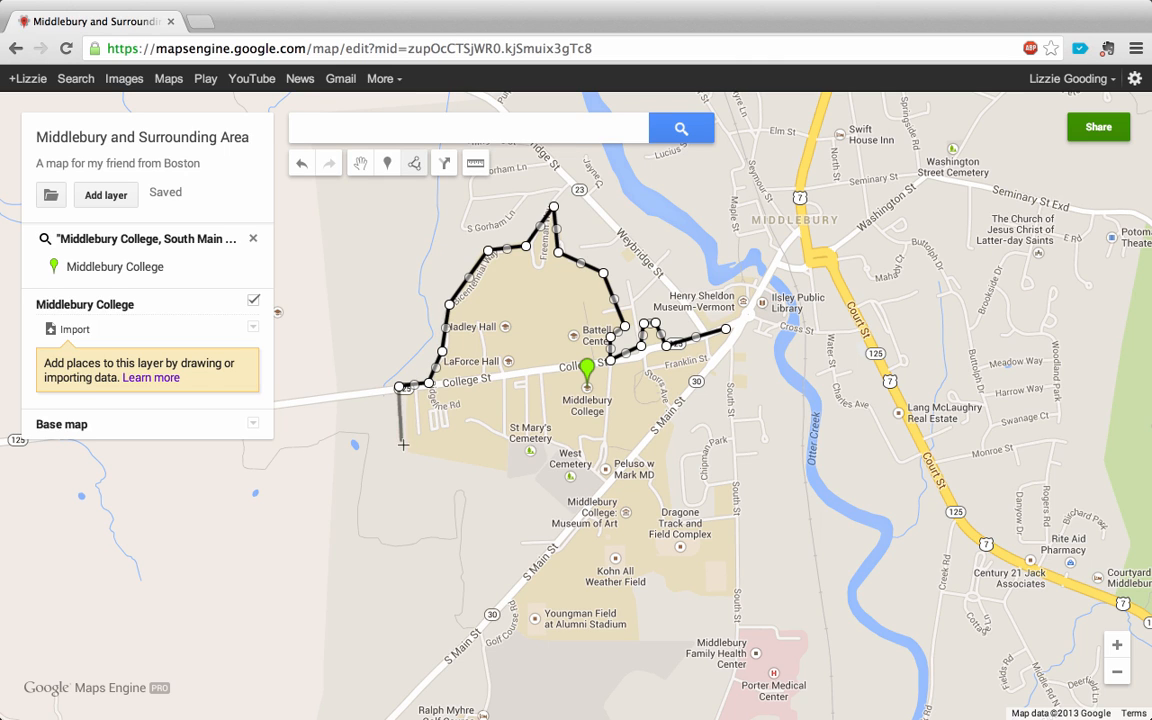
click(406, 454)
click(513, 472)
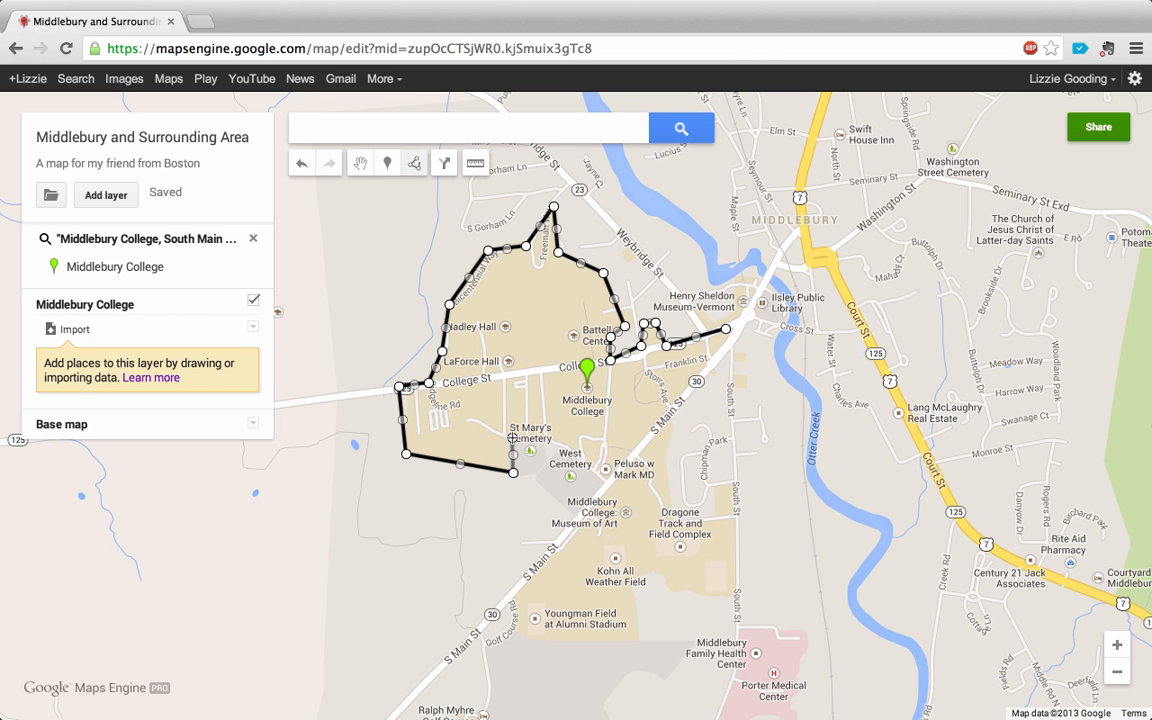
click(512, 438)
click(547, 438)
click(570, 452)
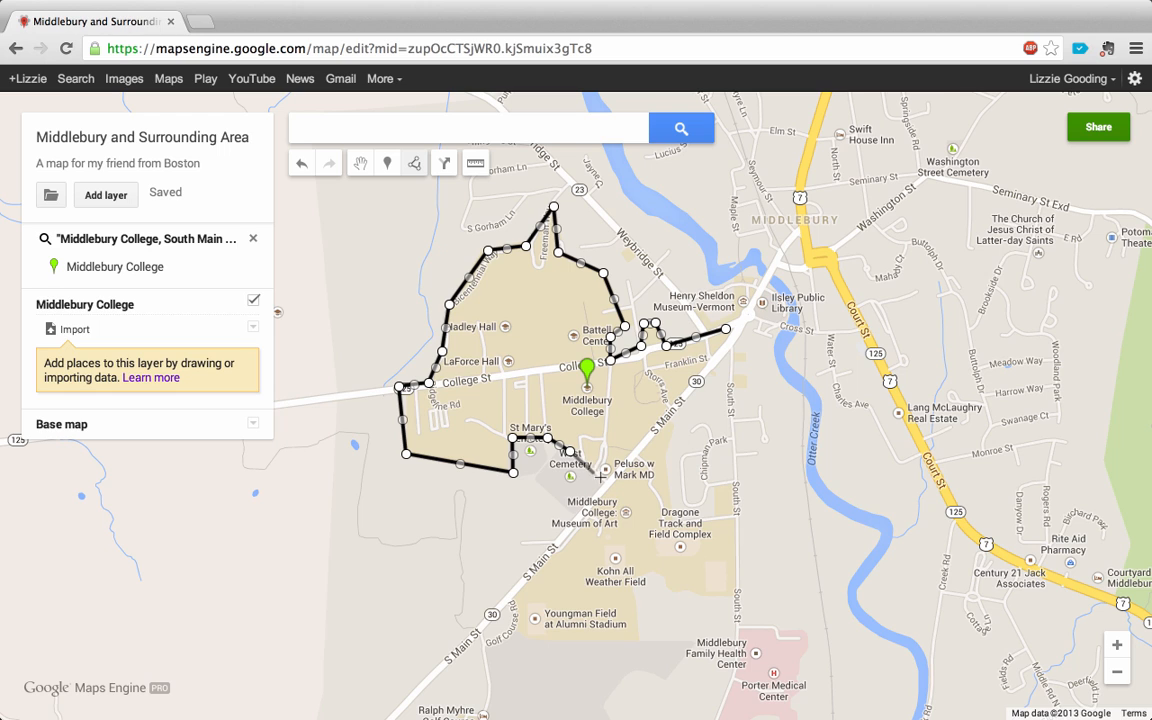
click(604, 482)
click(519, 596)
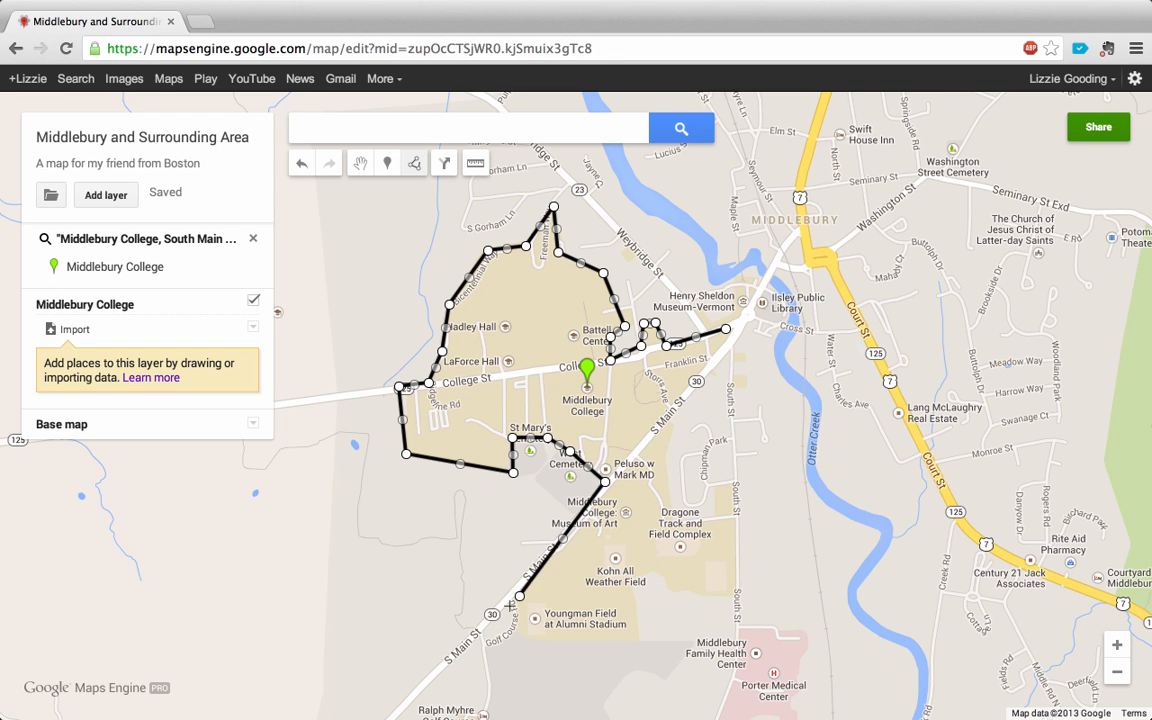
click(520, 638)
click(635, 643)
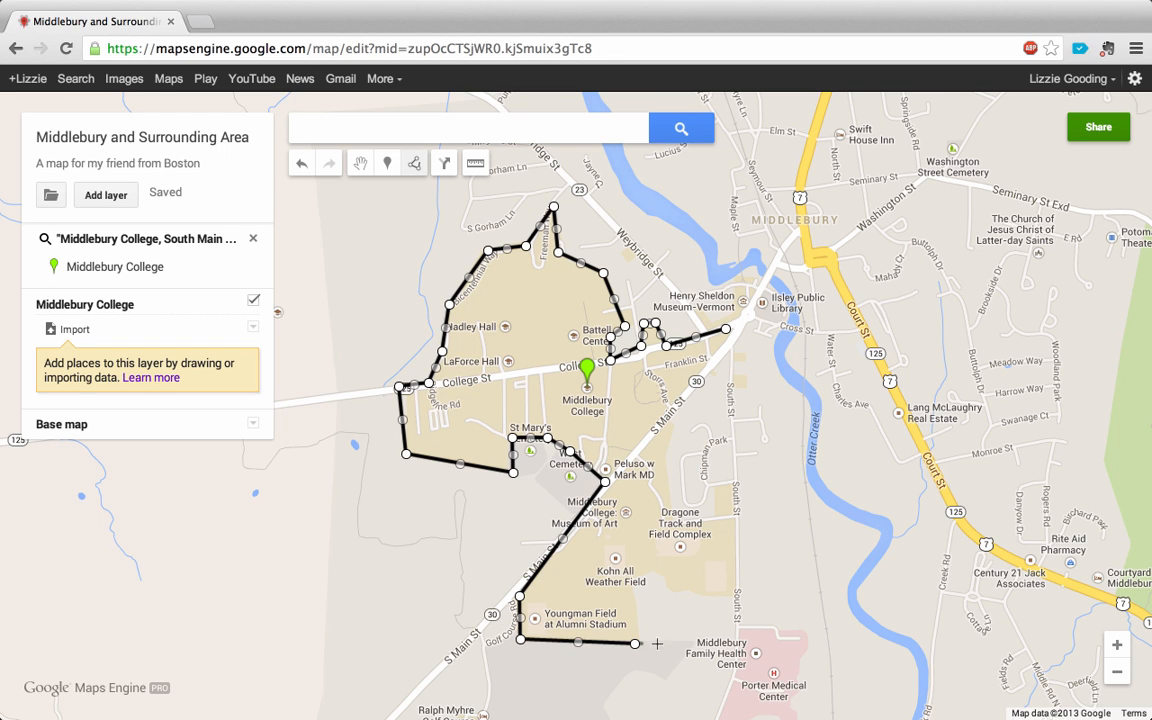
click(631, 581)
click(651, 575)
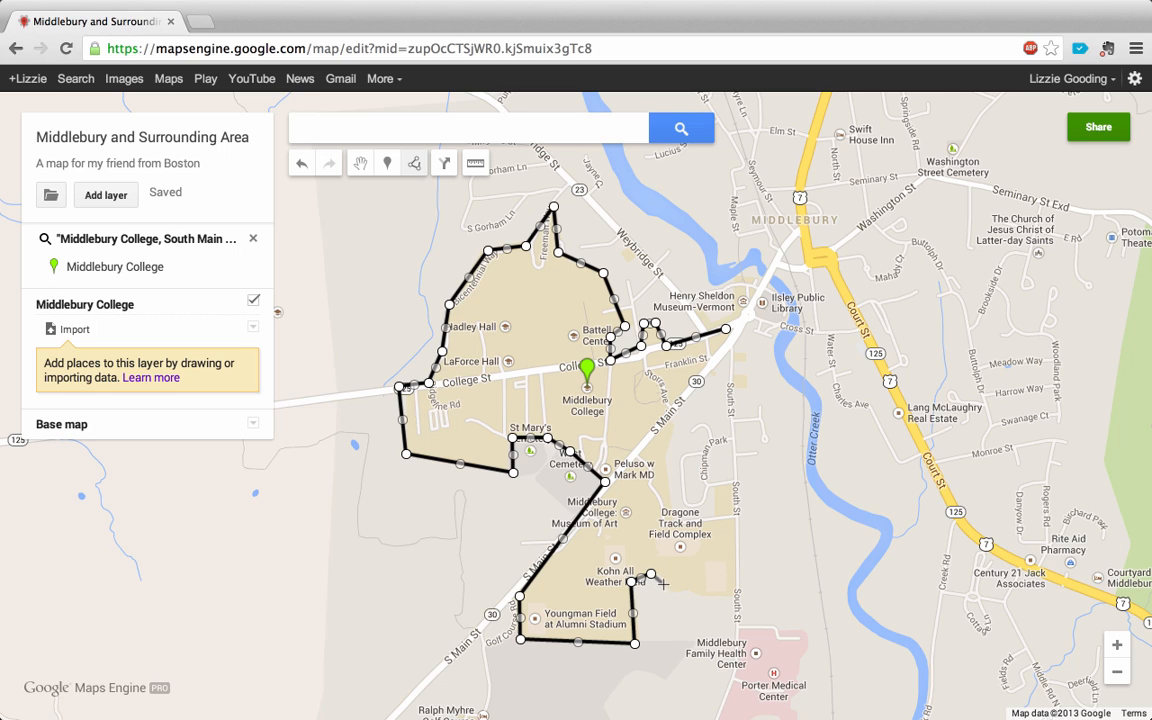
click(714, 598)
click(738, 597)
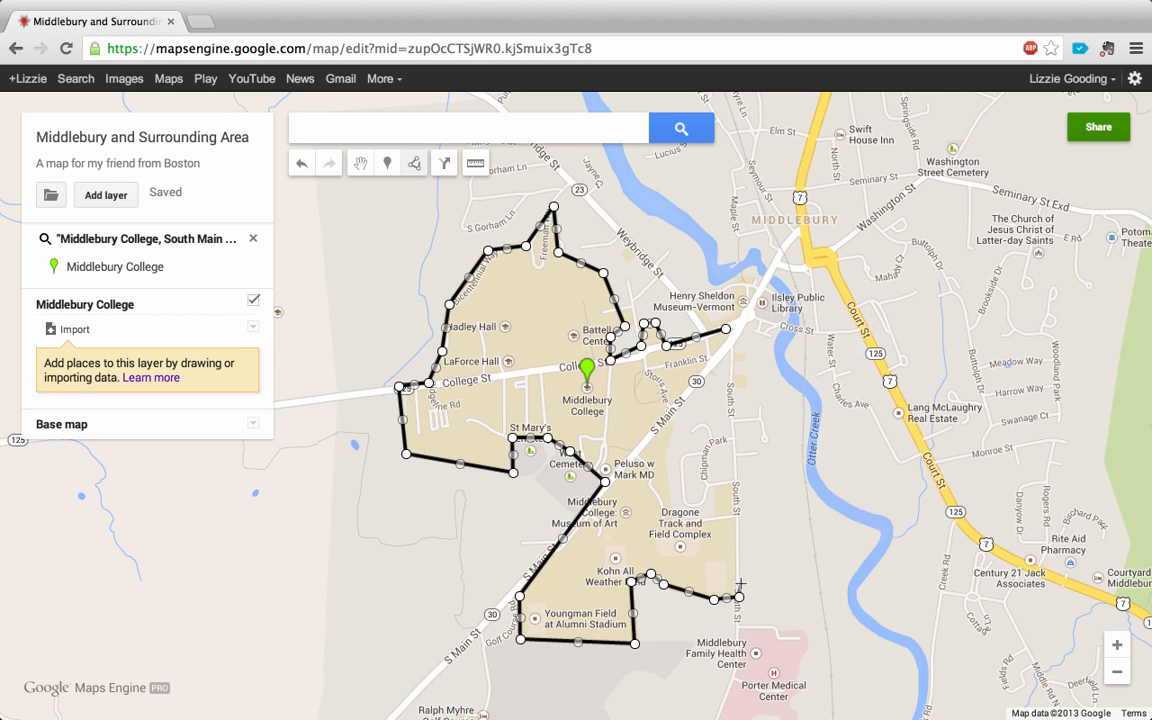
click(738, 483)
click(712, 484)
click(712, 512)
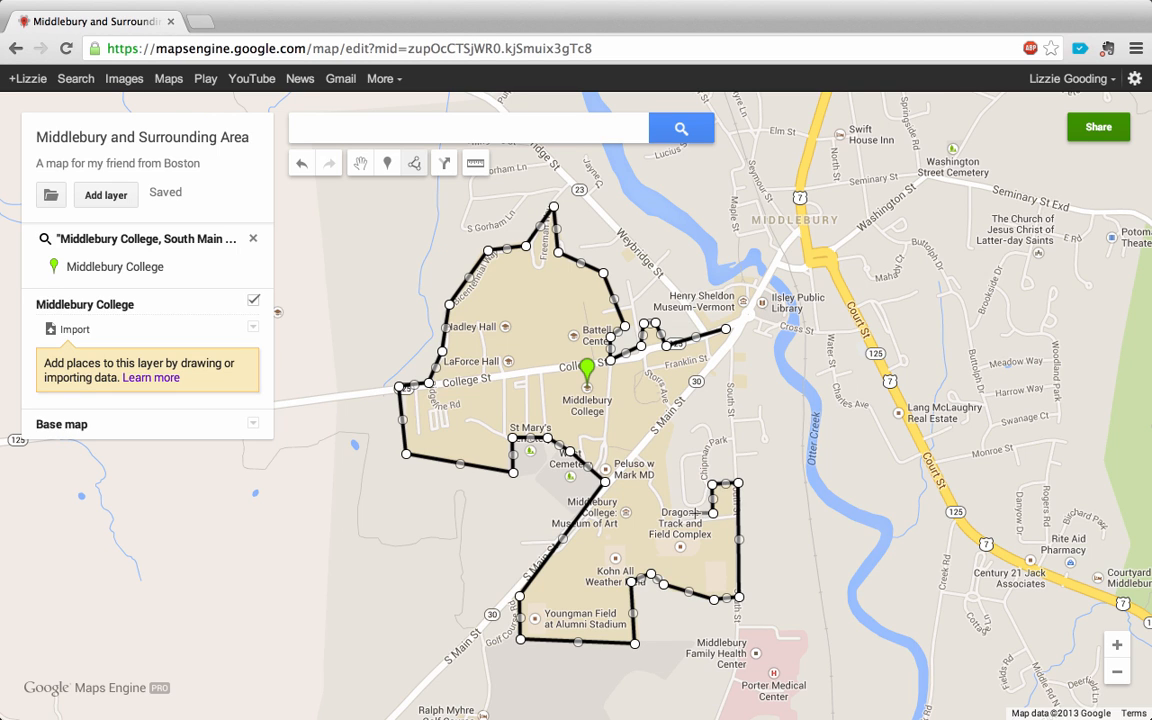
click(670, 513)
click(670, 446)
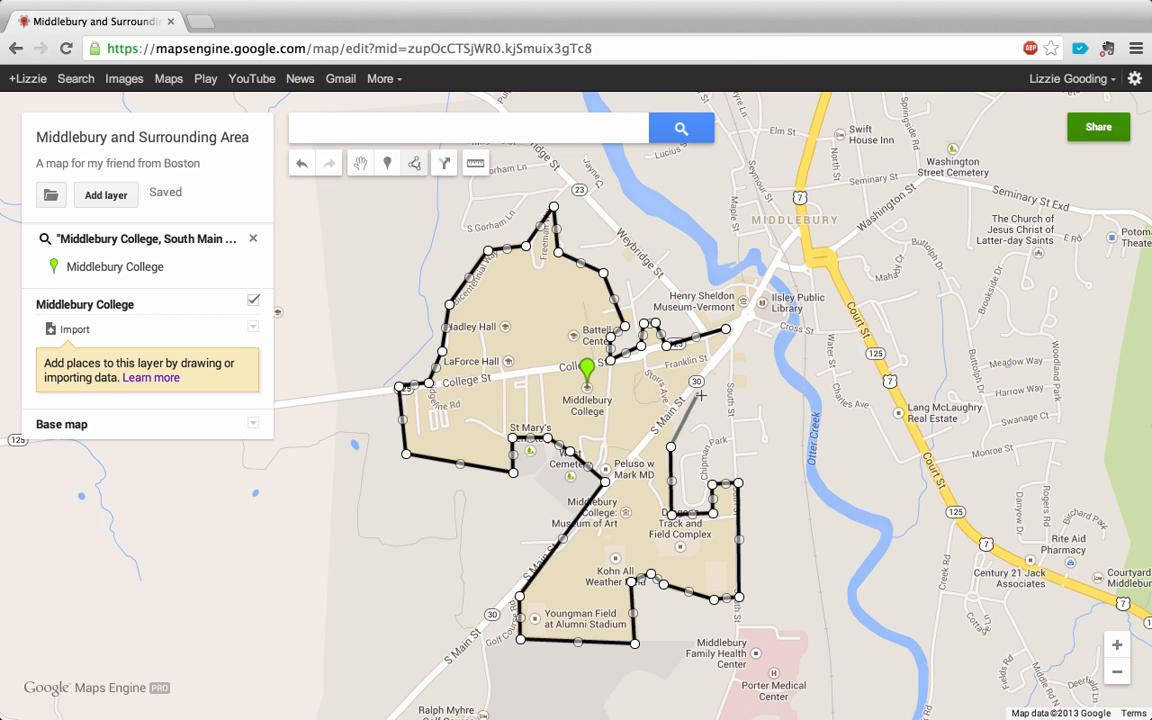
click(701, 396)
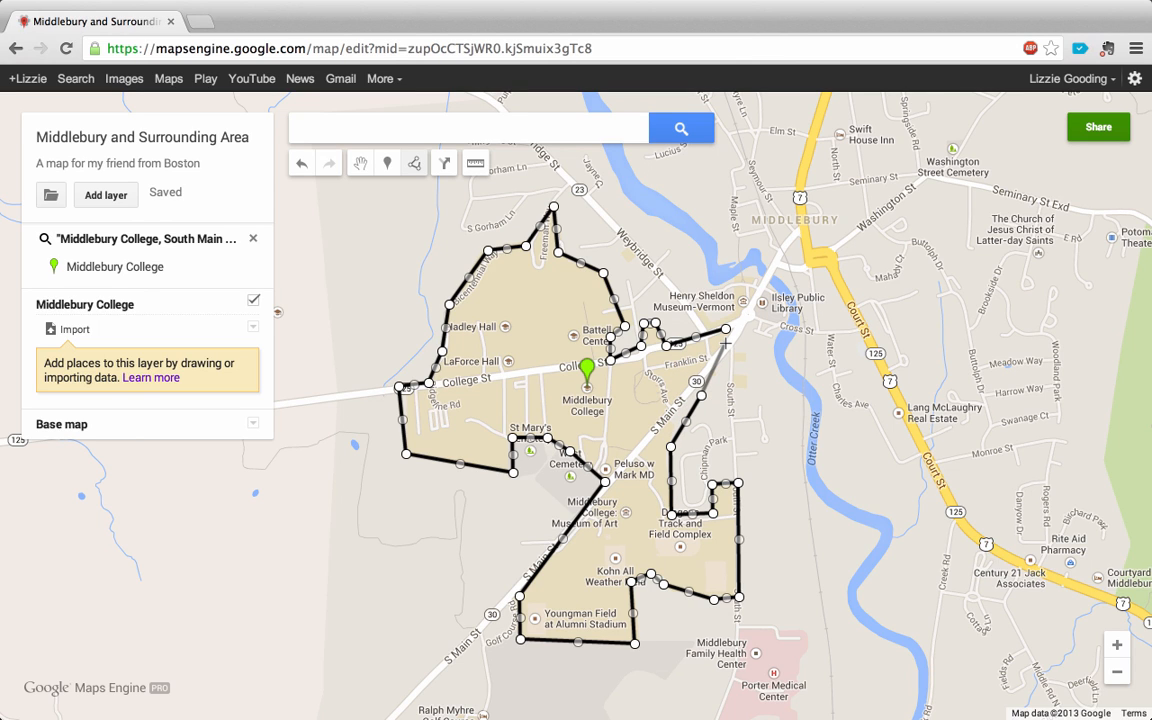
click(725, 329)
click(728, 333)
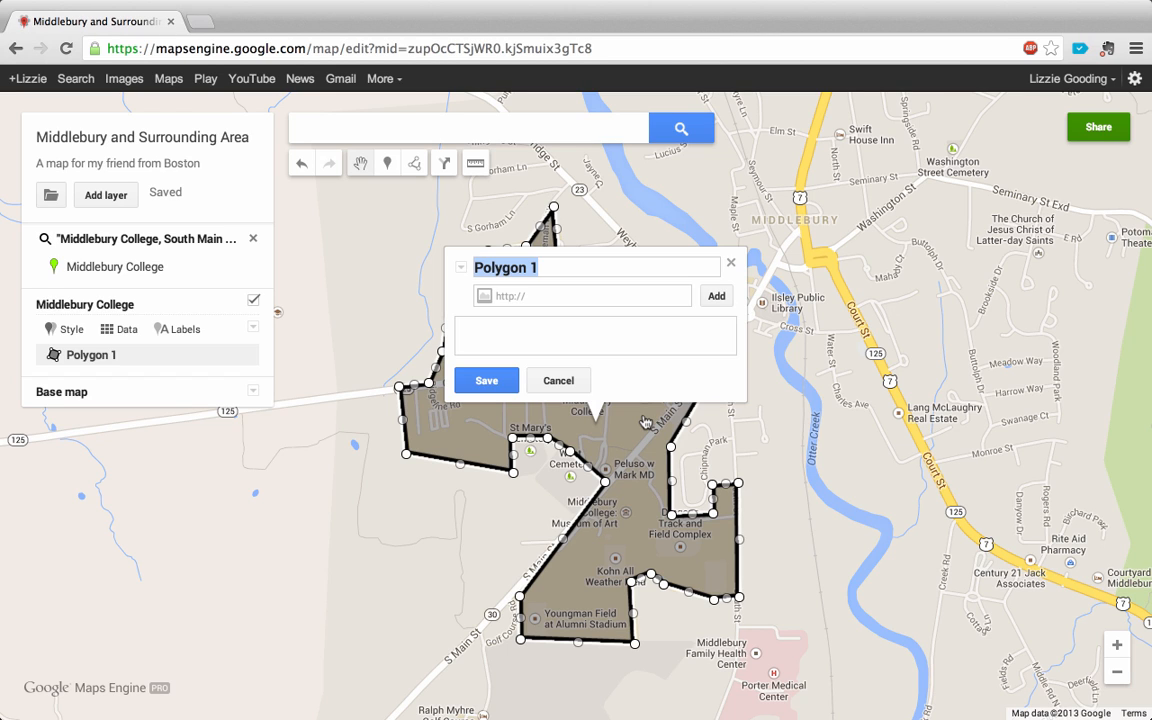
Step: Name the polygon "Campus", describe it as "Middlebury College Campus extent", save it and close its info window
text(Campus)
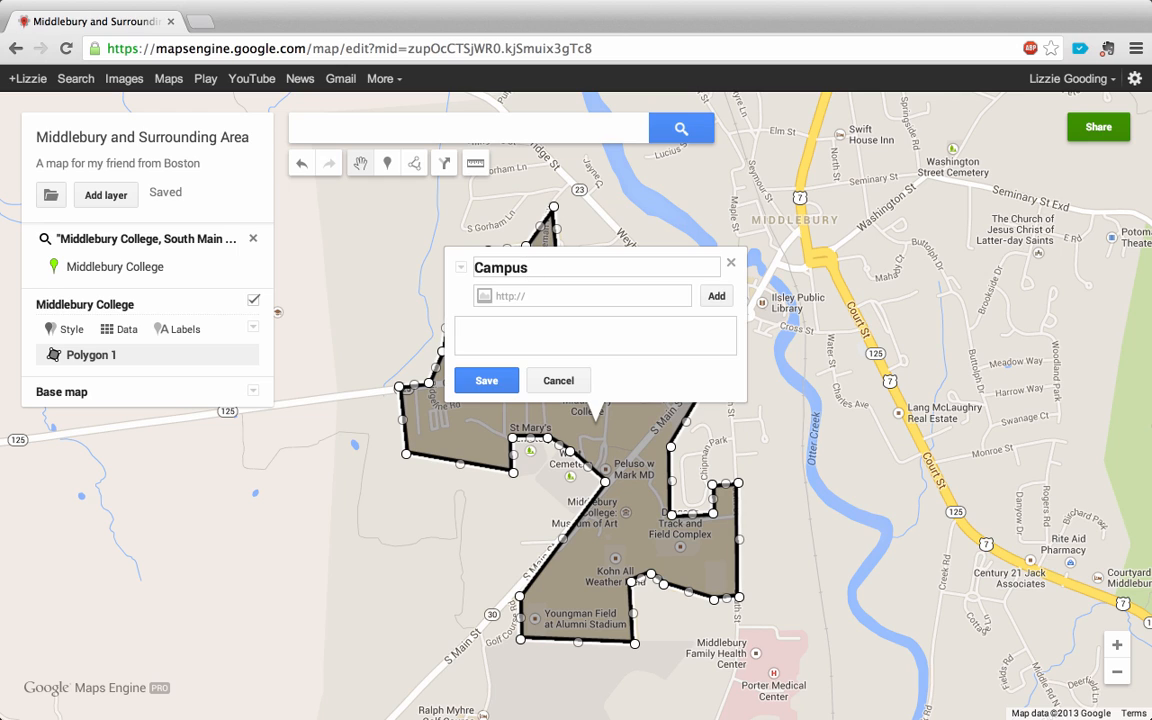
click(529, 322)
text(Middlebury College Campus extent)
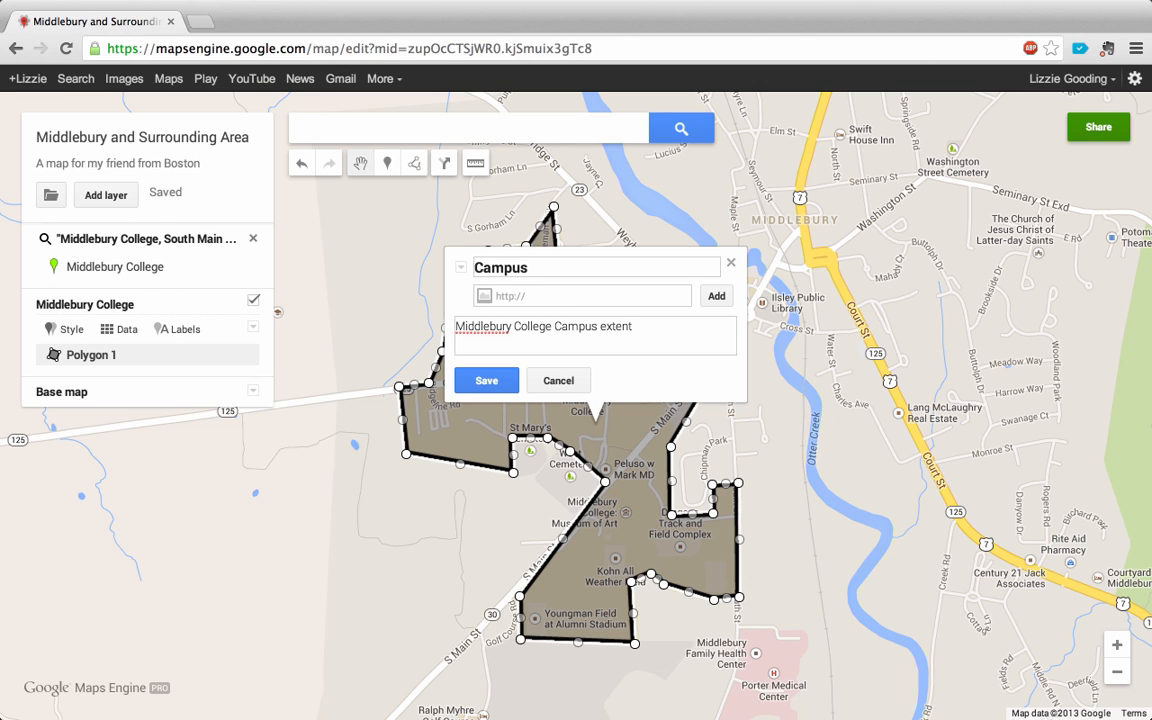
click(467, 389)
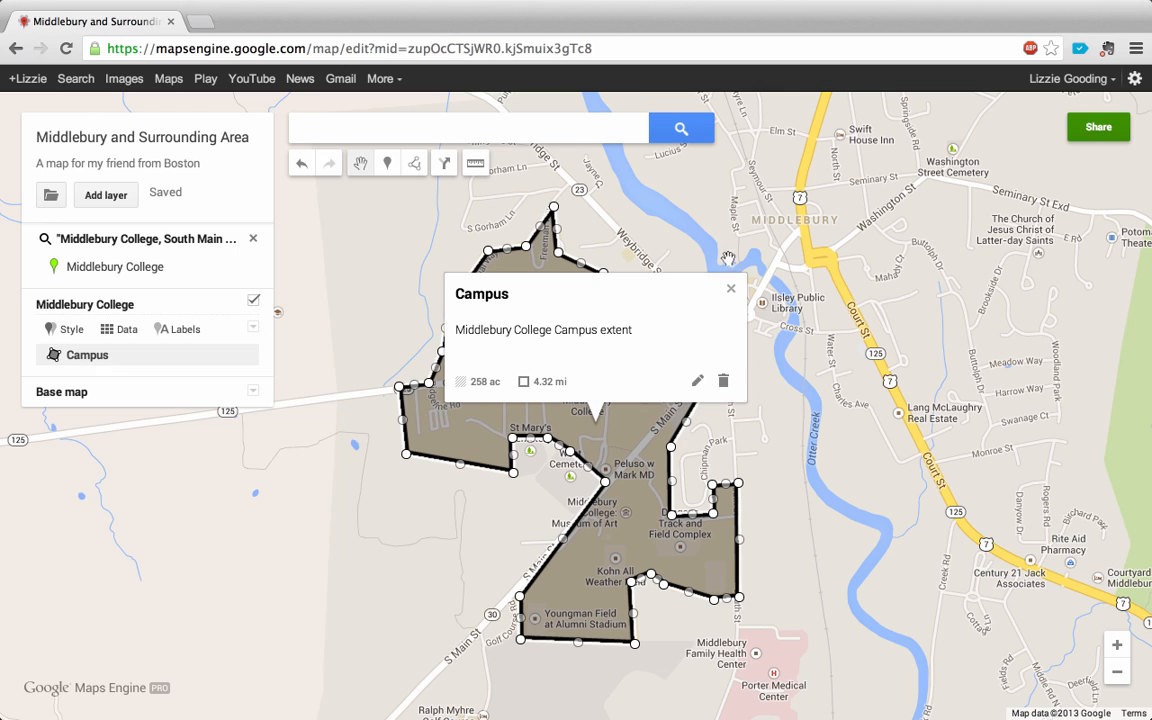
click(731, 291)
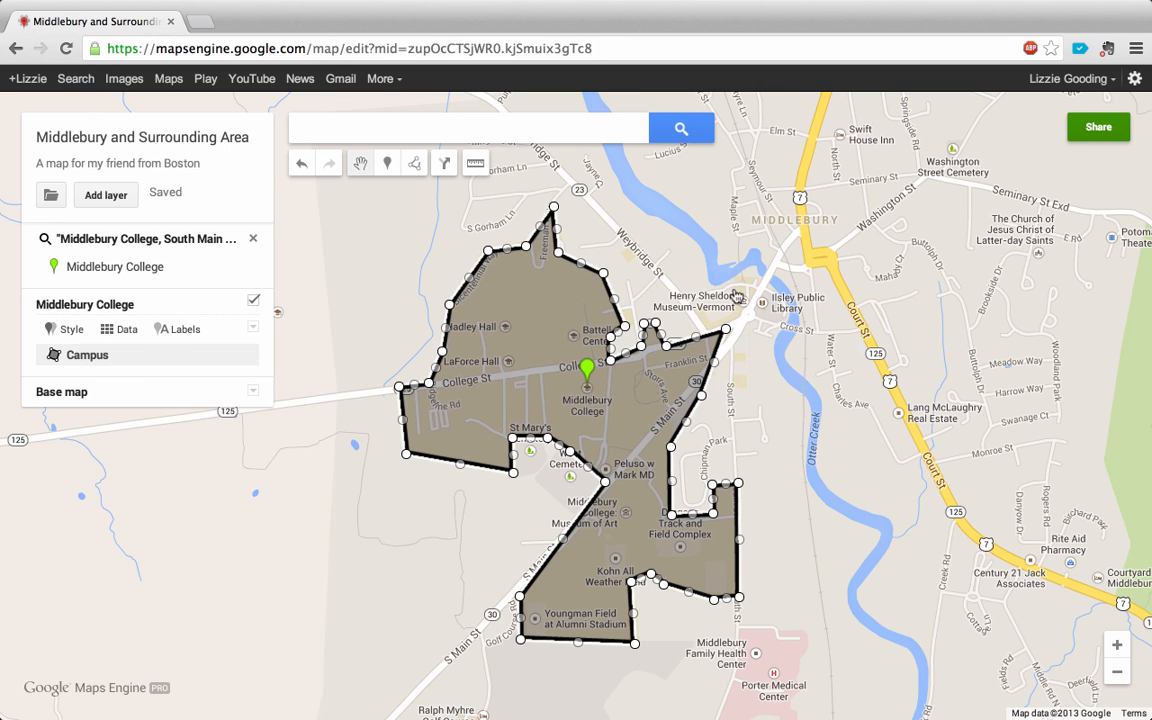
Step: Remove the Middlebury College search result from the map and add a new layer
click(254, 240)
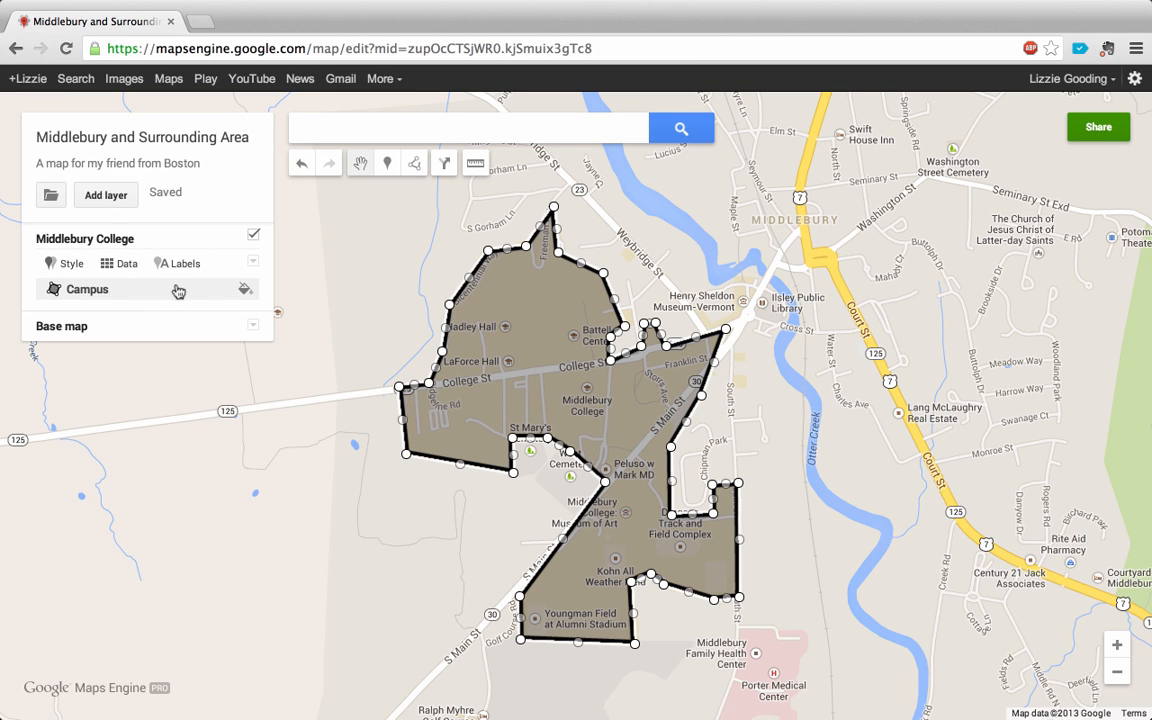
click(106, 196)
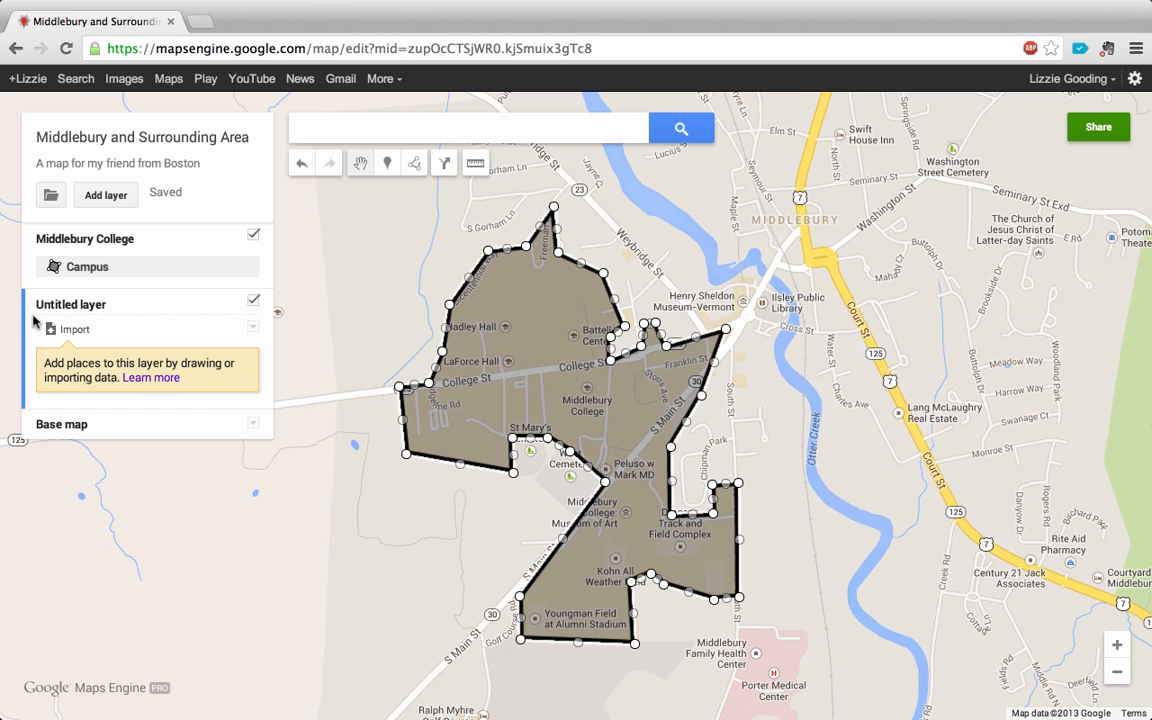
Step: Switch the active layer back and forth between Middlebury College and the untitled layer
click(165, 257)
click(160, 341)
click(167, 267)
click(159, 327)
click(155, 238)
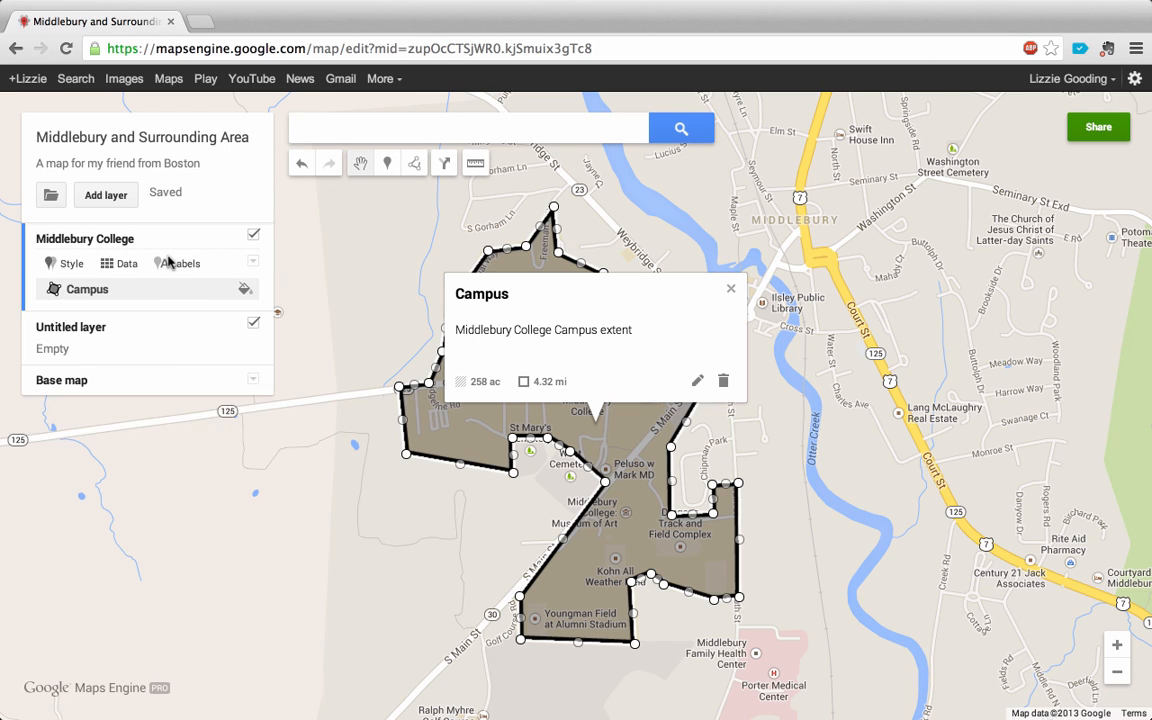
click(165, 327)
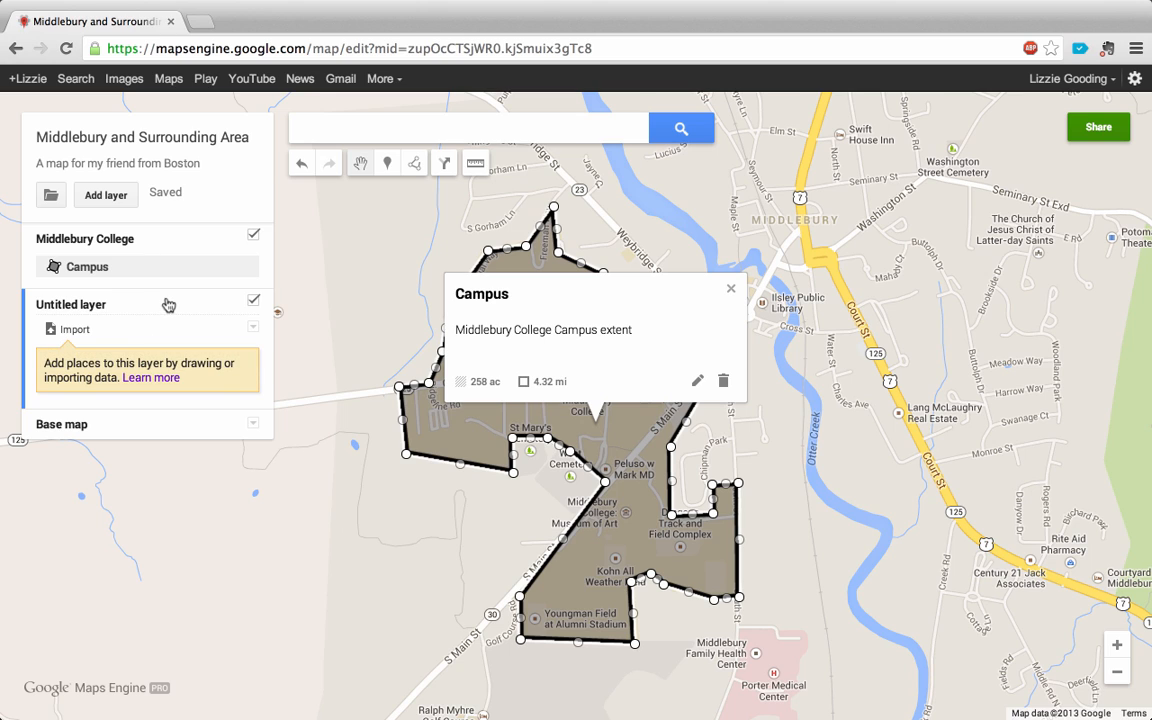
click(168, 234)
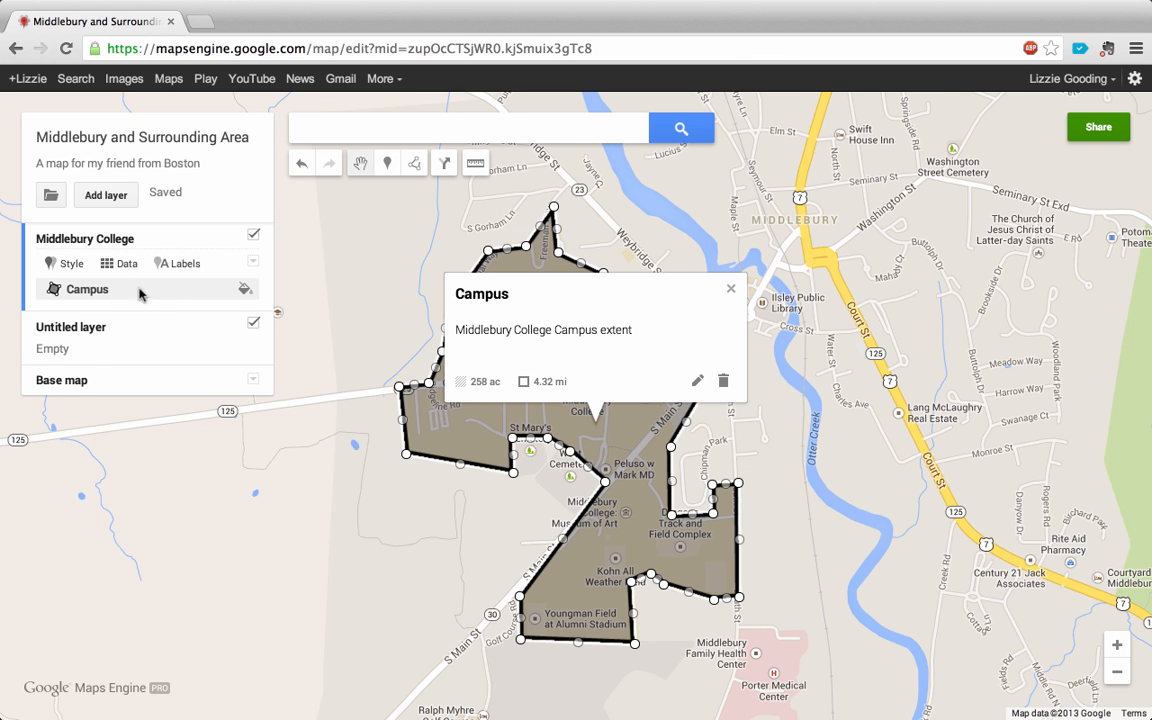
click(174, 345)
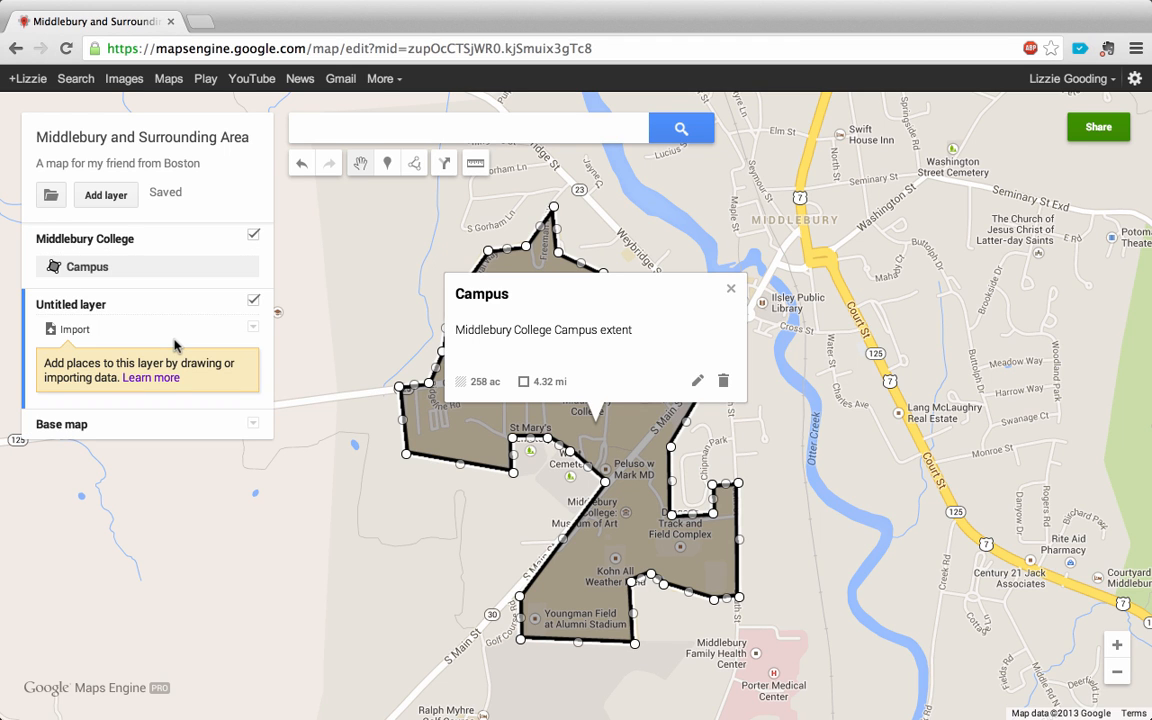
Step: Rename the untitled layer as "Points of Interest on Campus"
click(98, 307)
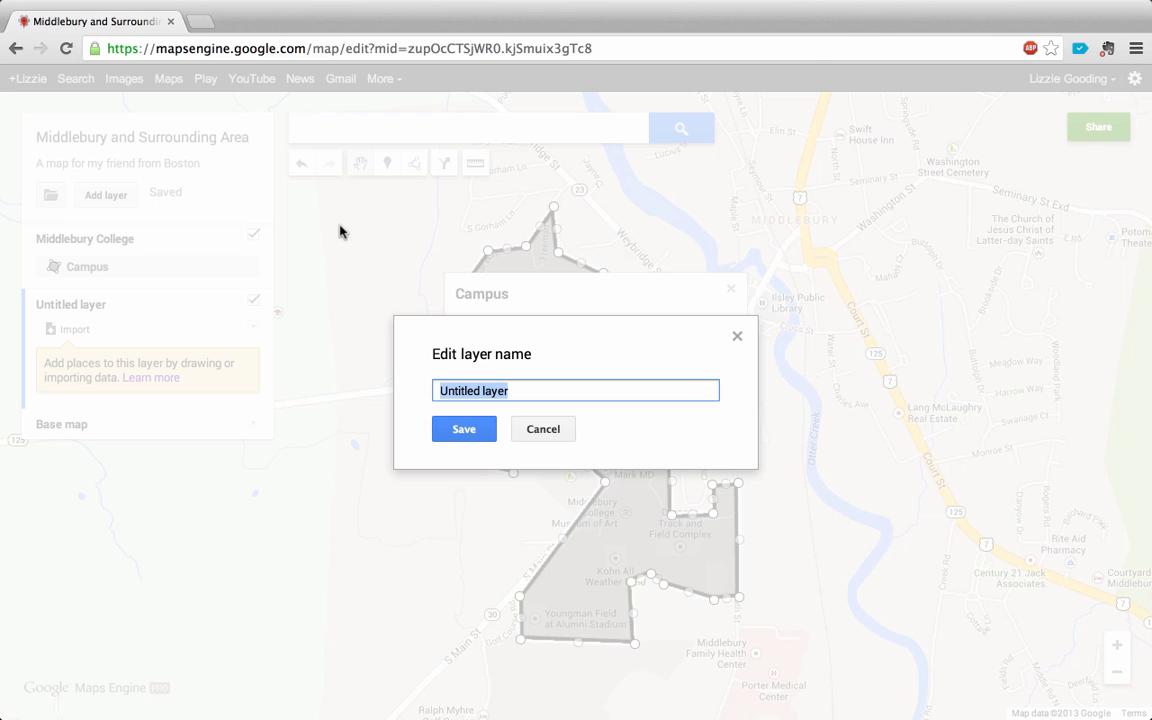
text(Point)
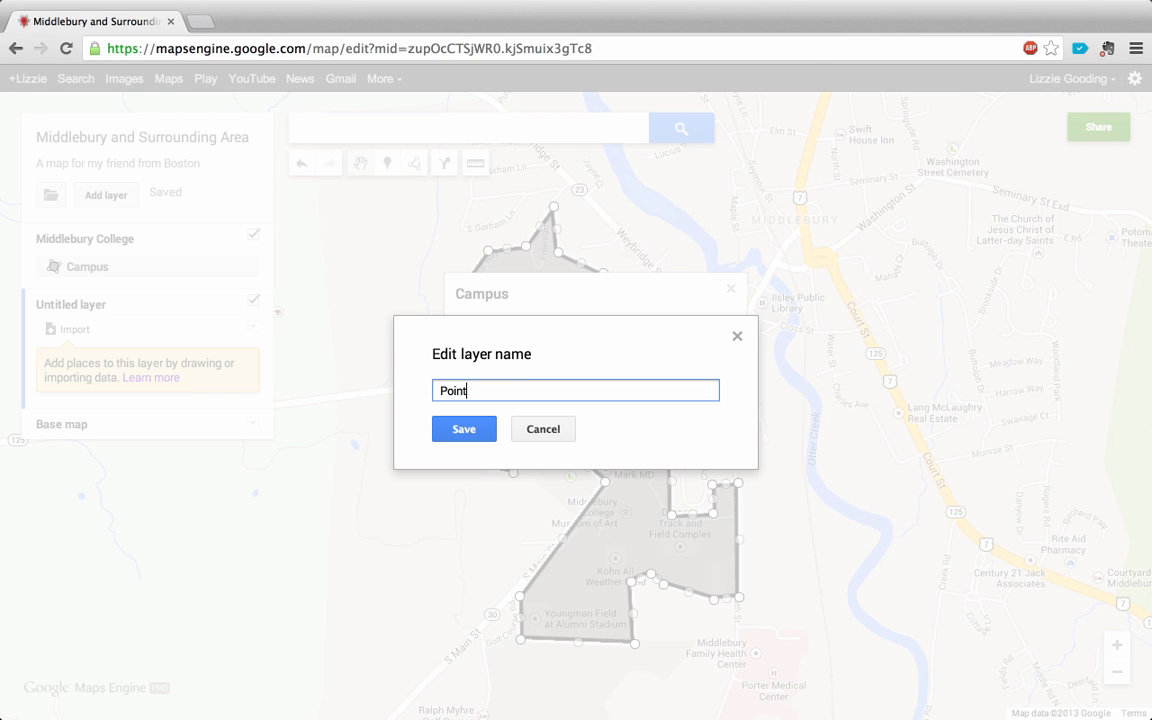
text(s of Interest on Campus)
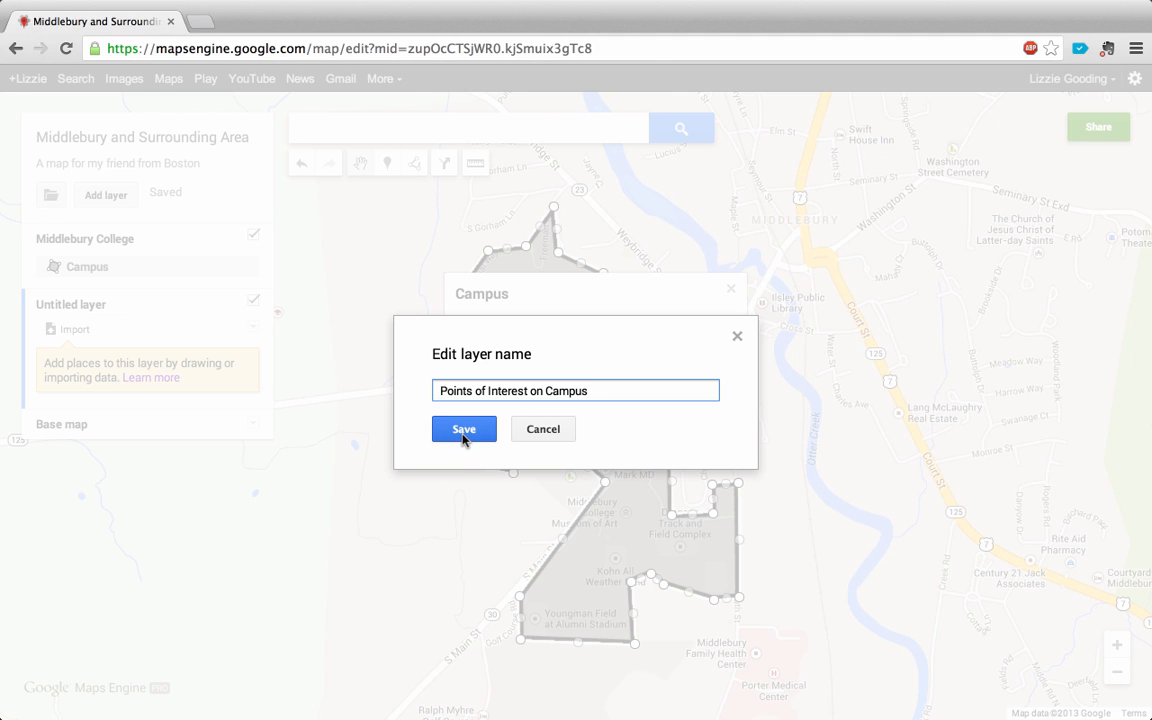
click(463, 437)
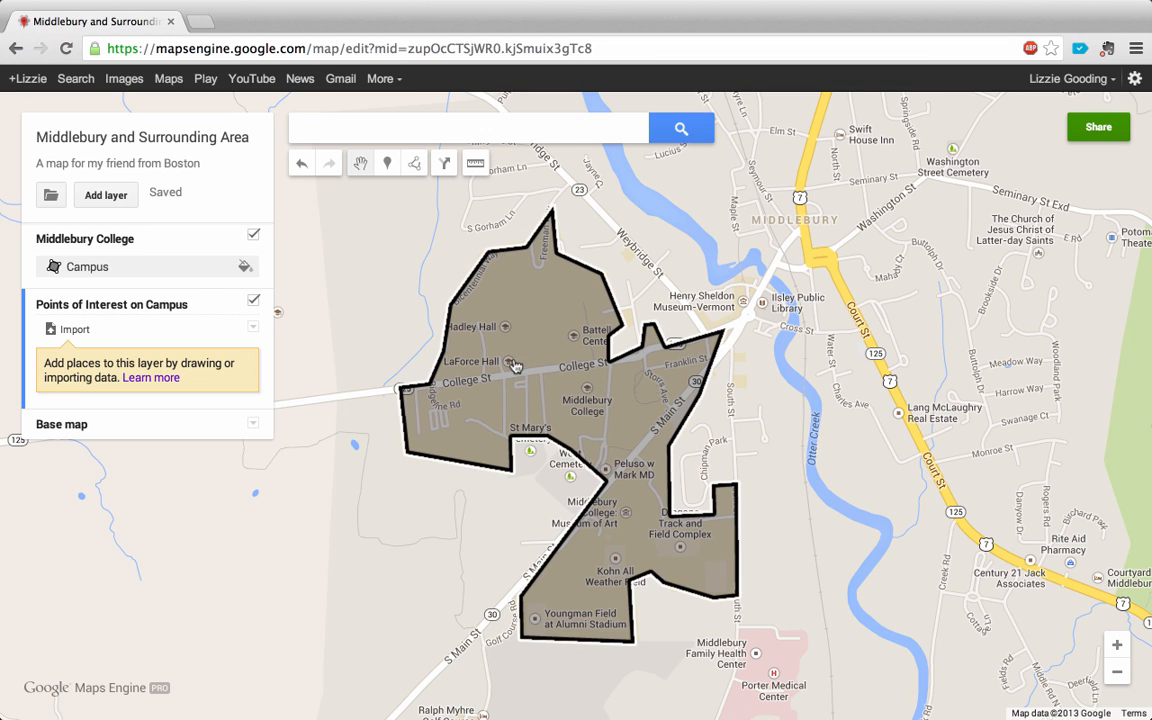
Step: Place a marker on Hepburn Hall in the Points of Interest on Campus layer
click(1119, 645)
click(1119, 645)
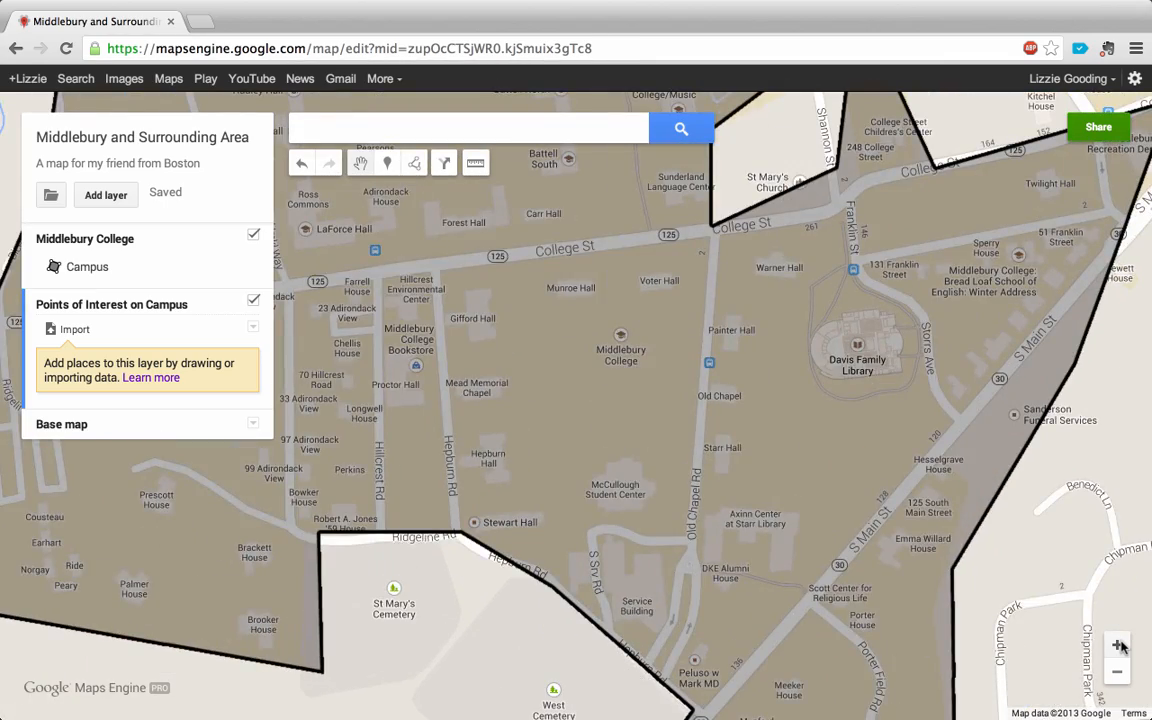
click(1120, 646)
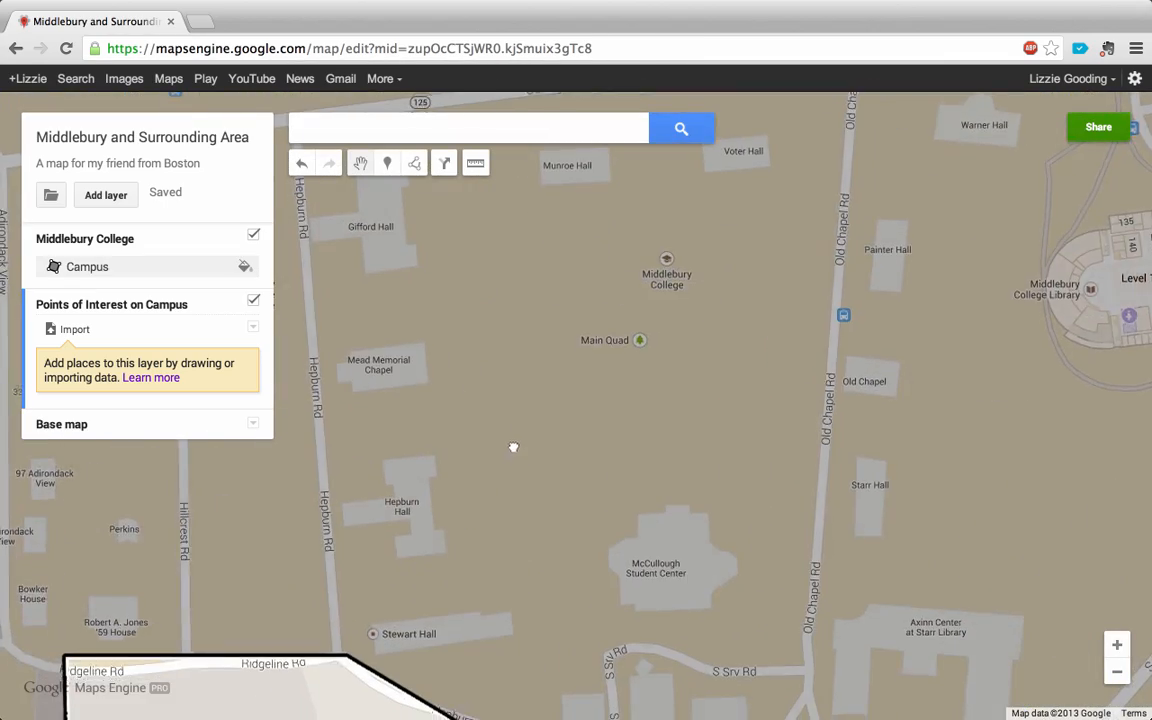
drag(513, 446, 588, 338)
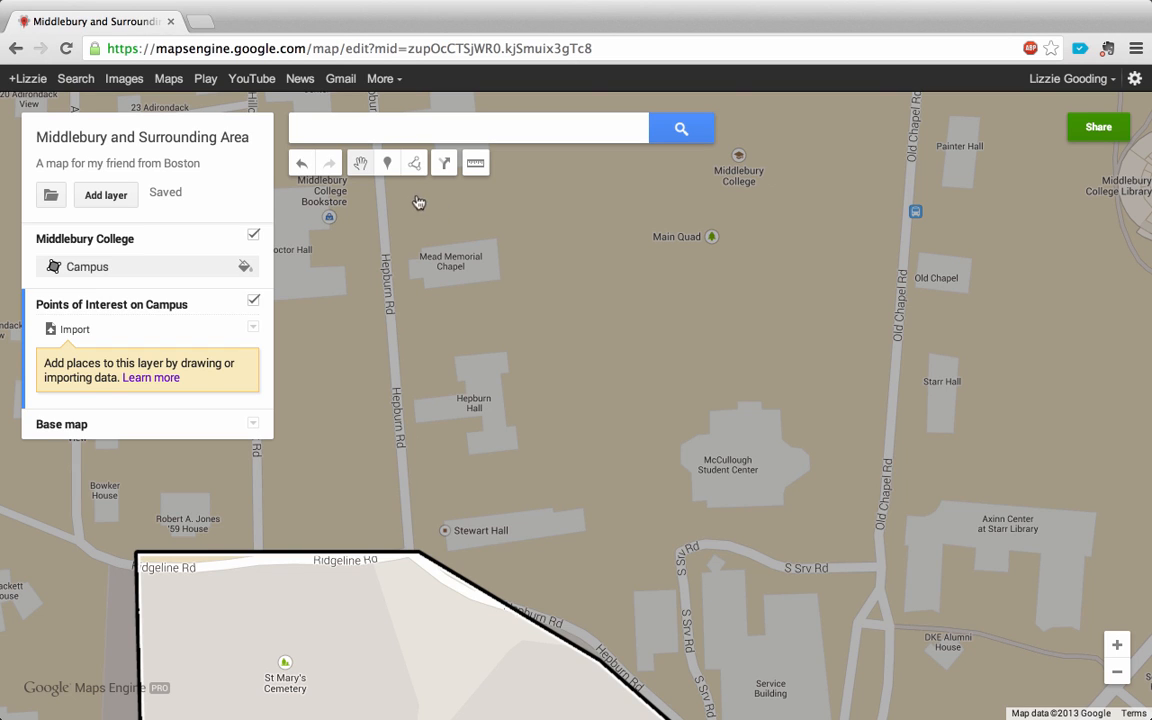
click(389, 163)
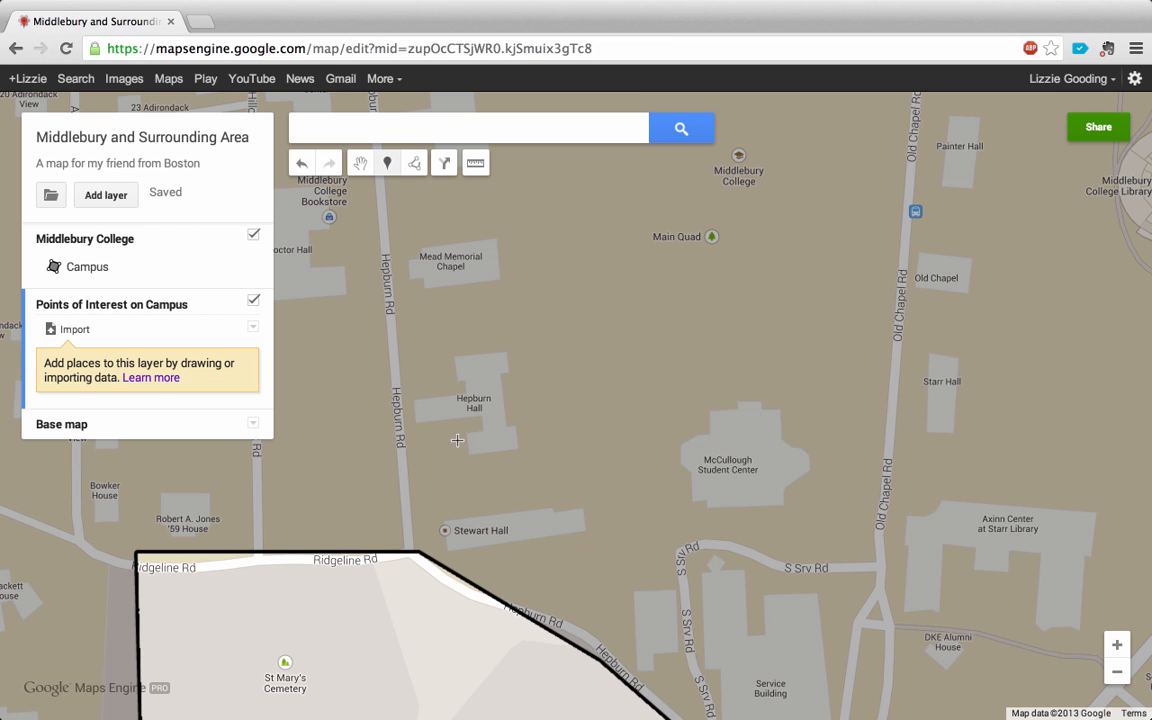
click(475, 401)
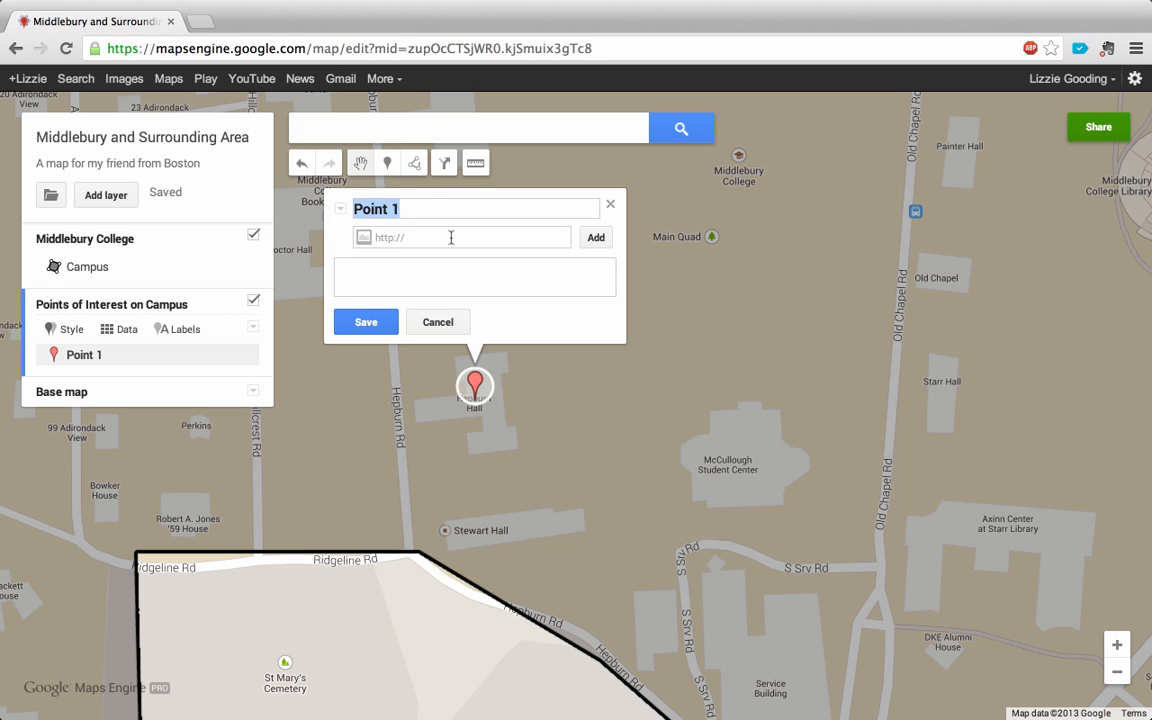
Step: Name the new marker "Hepburn Hall", give it the description "My sophomore year dorm", and save it
text(Hab)
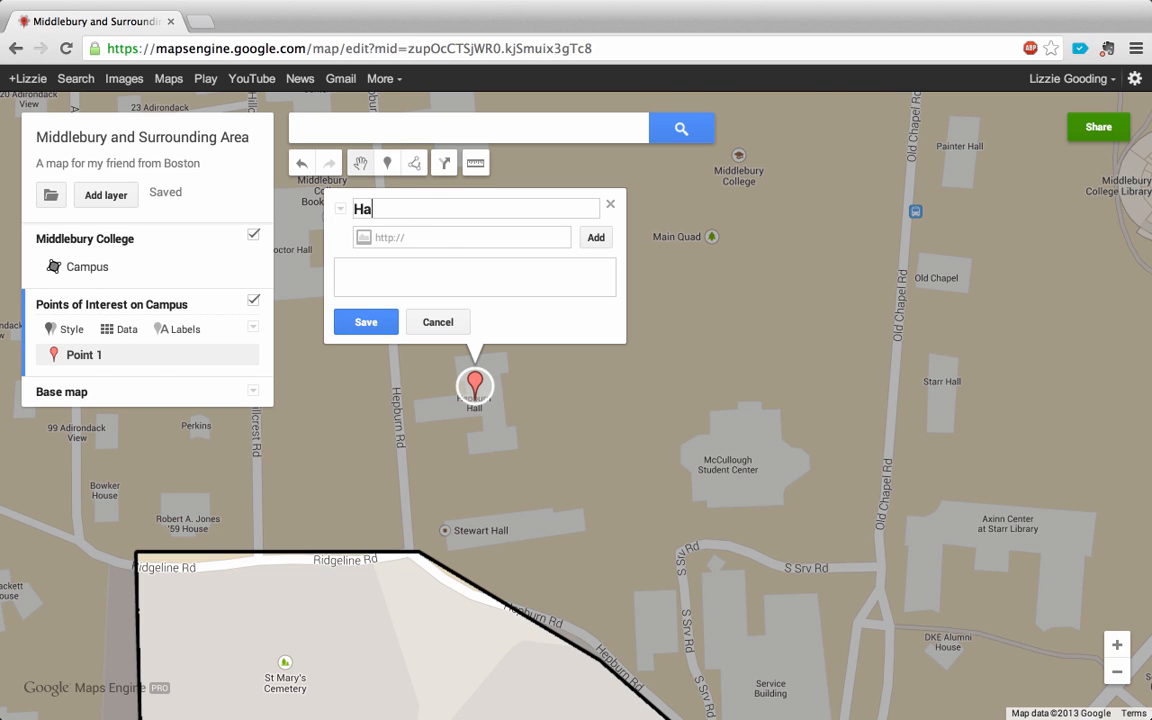
key(BackSpace)
text(eb)
text(burn Hall)
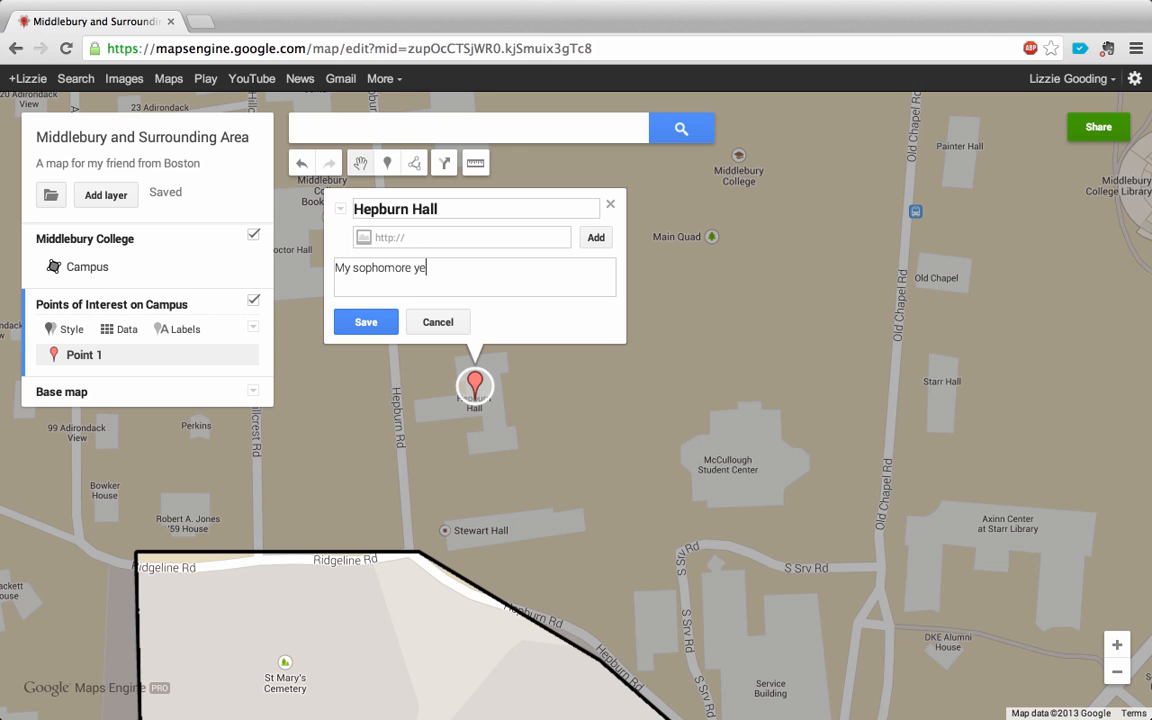
text(dorm)
click(380, 321)
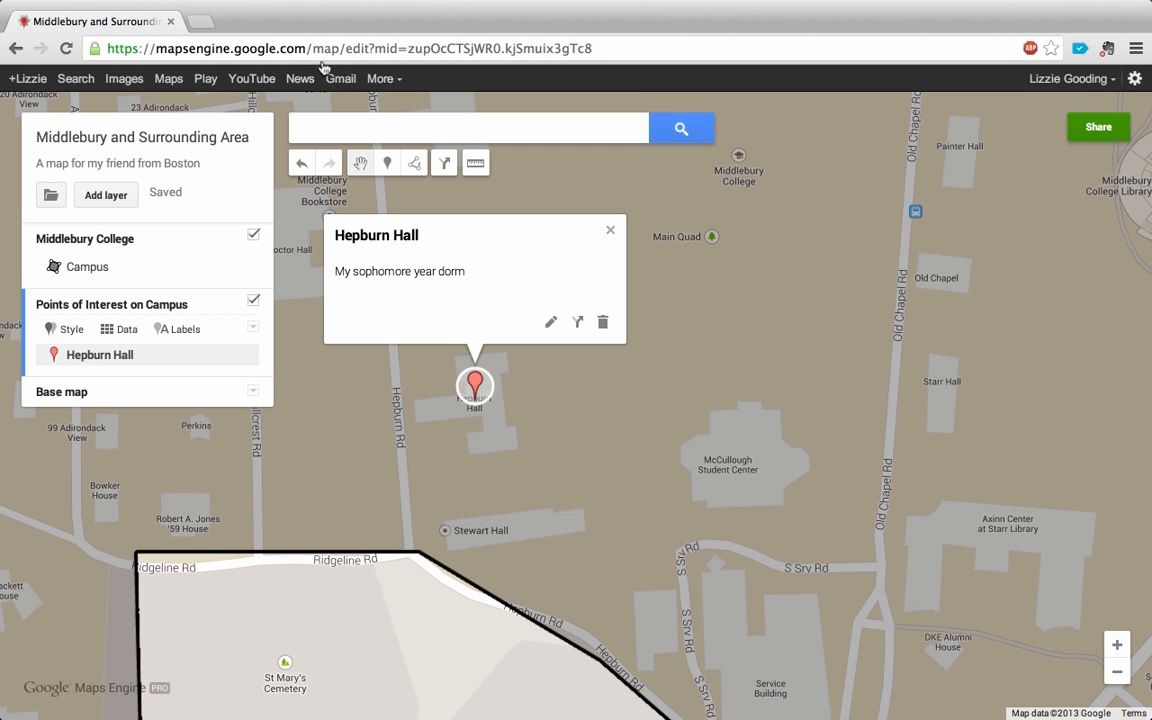
Step: Search the map for Davis Family Library in Middlebury, VT
click(345, 130)
text(dav)
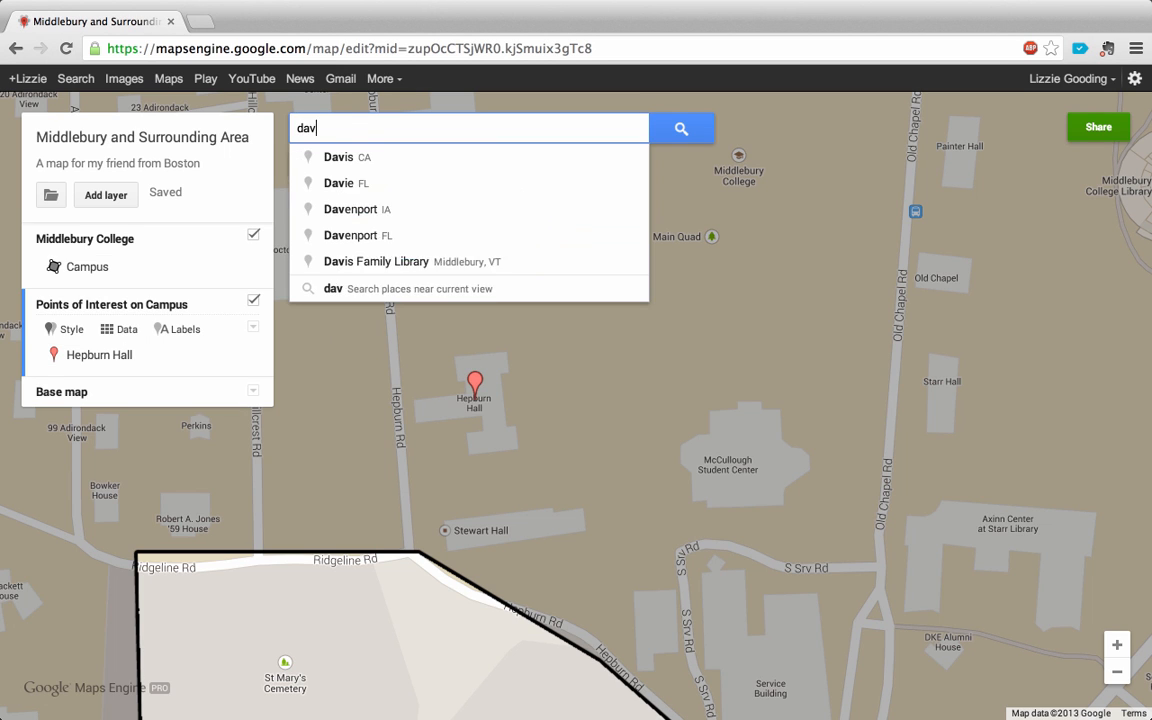
text(is family l)
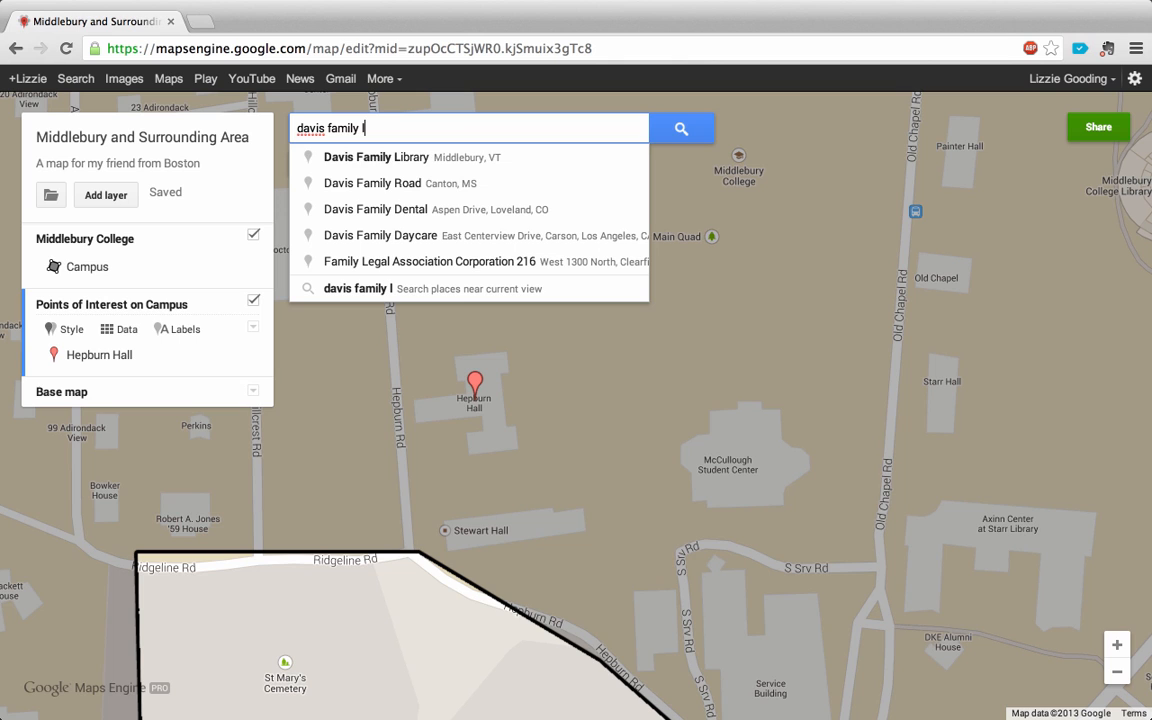
click(366, 160)
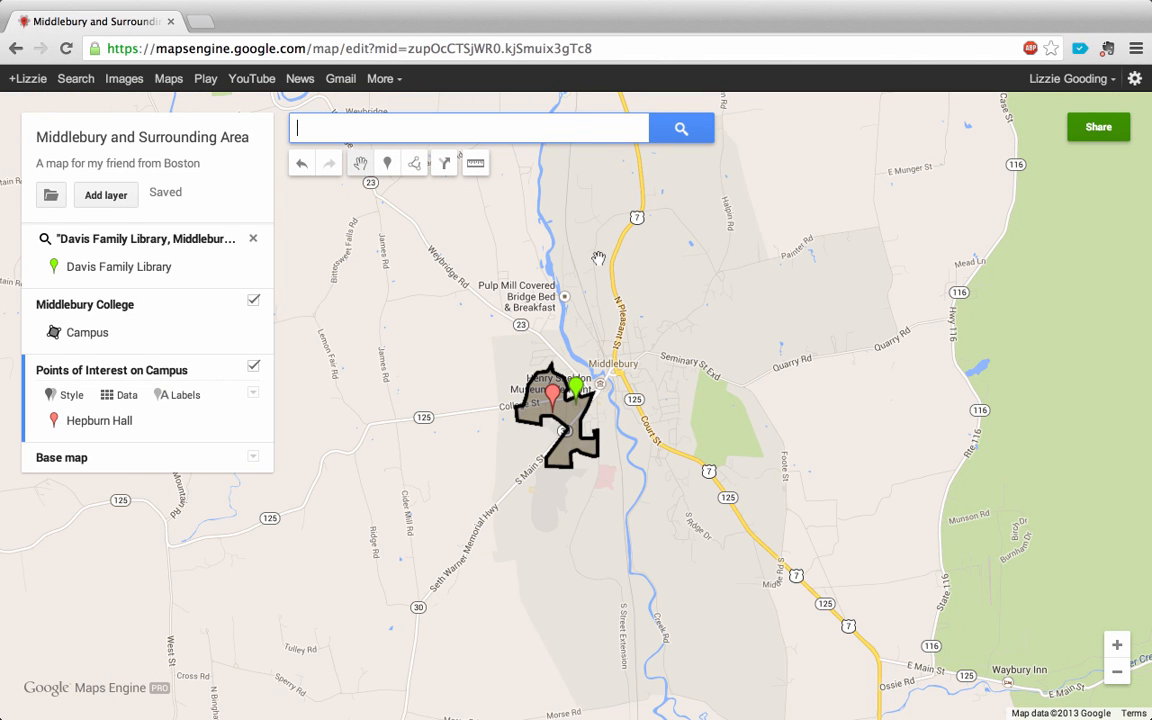
Step: Add the Davis Family Library search result to the Points of Interest on Campus layer and open its marker details for editing
click(1117, 651)
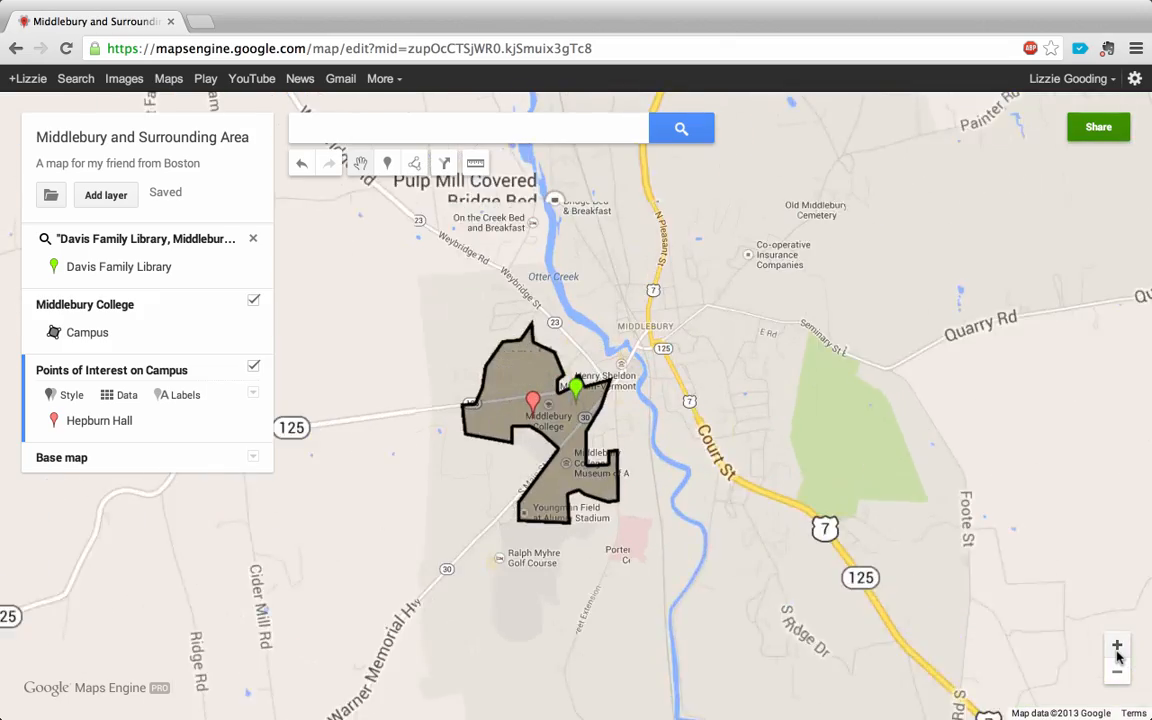
click(1117, 648)
click(1117, 647)
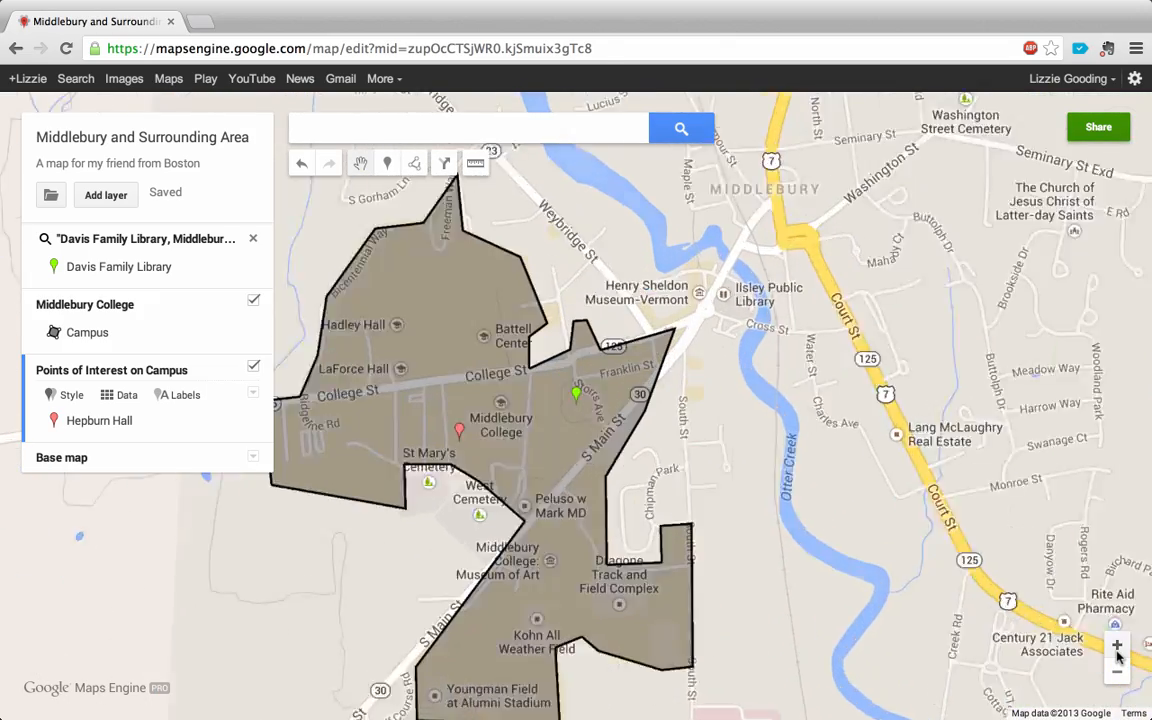
click(1117, 647)
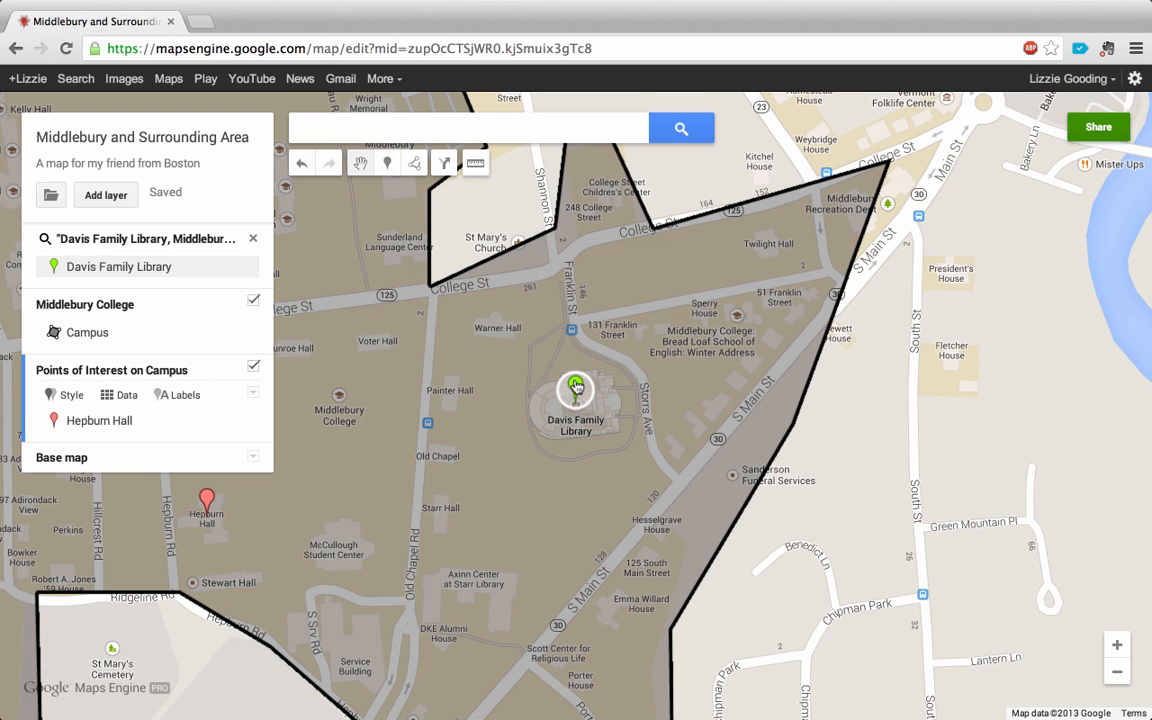
click(576, 386)
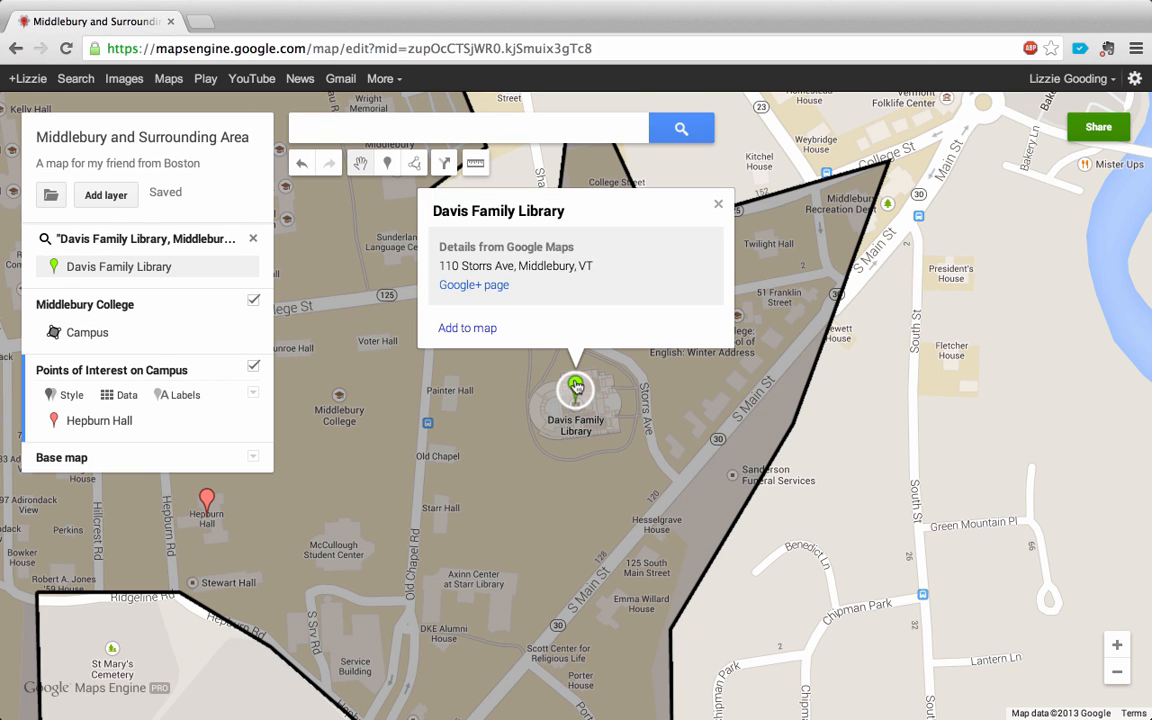
click(467, 328)
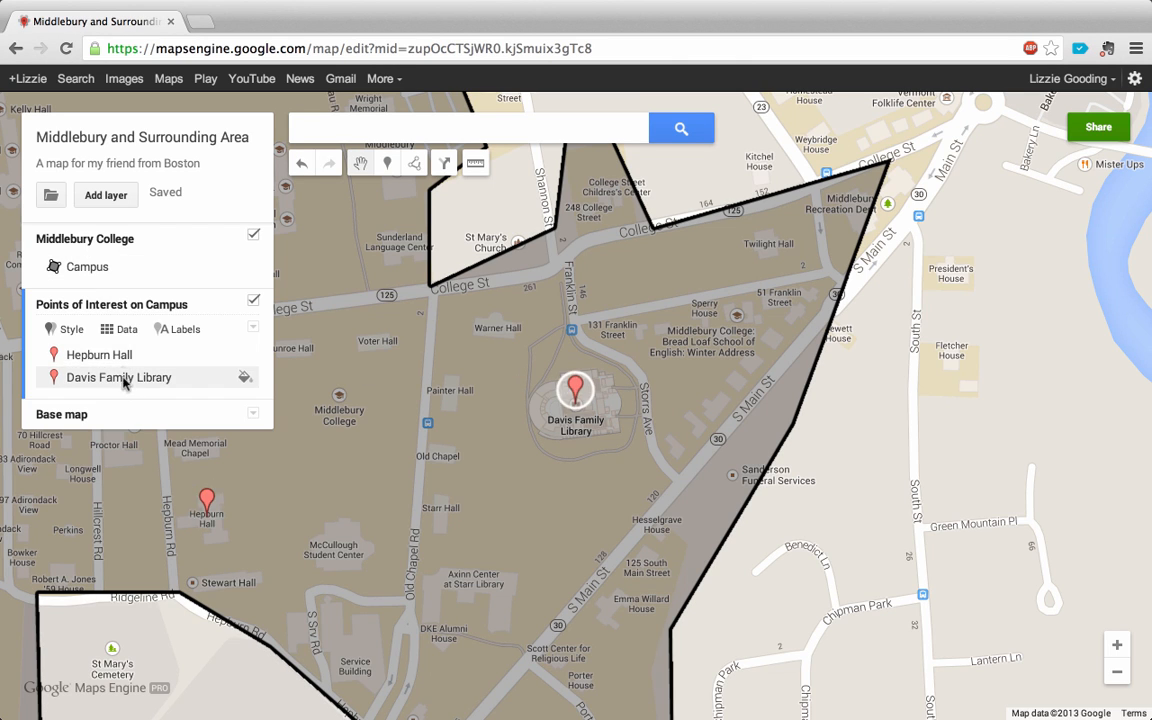
click(578, 390)
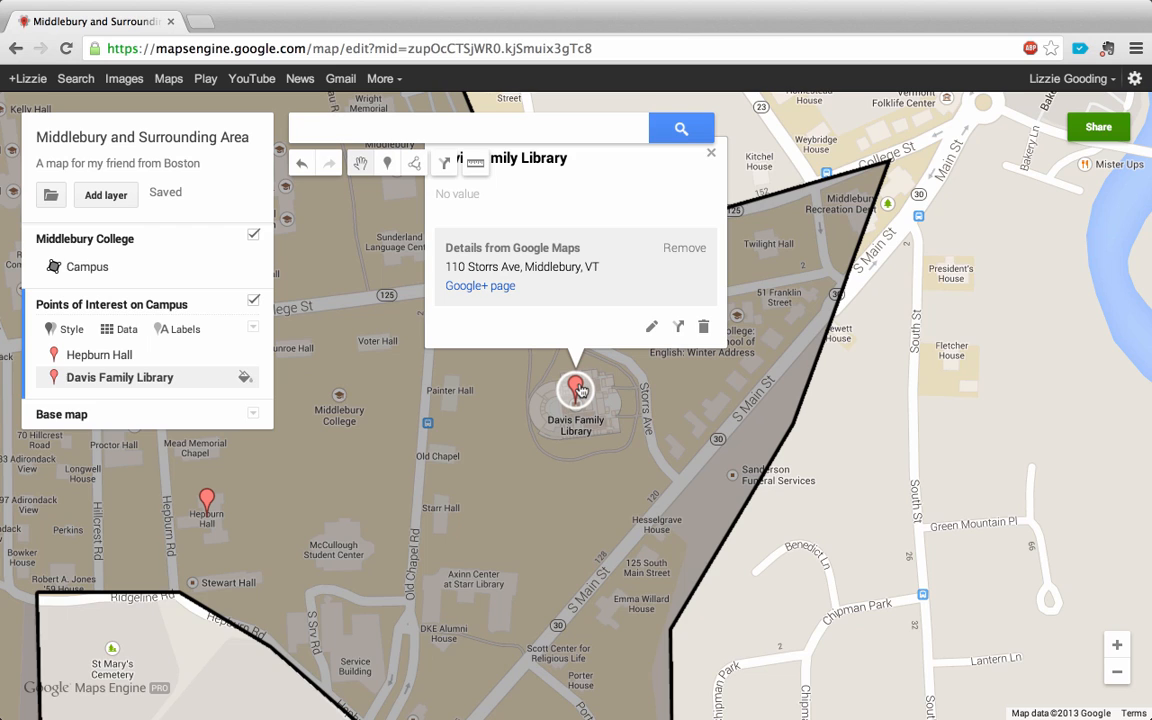
click(650, 330)
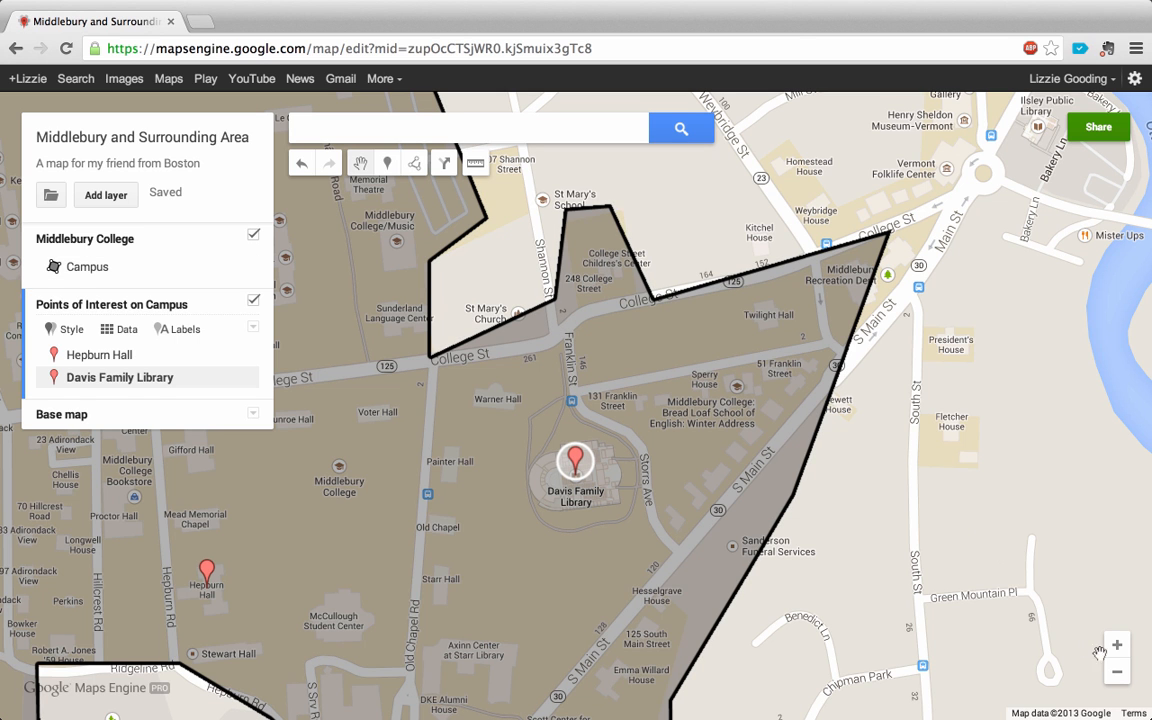
Step: Search the map for "restaurants near middlebury college"
click(1118, 678)
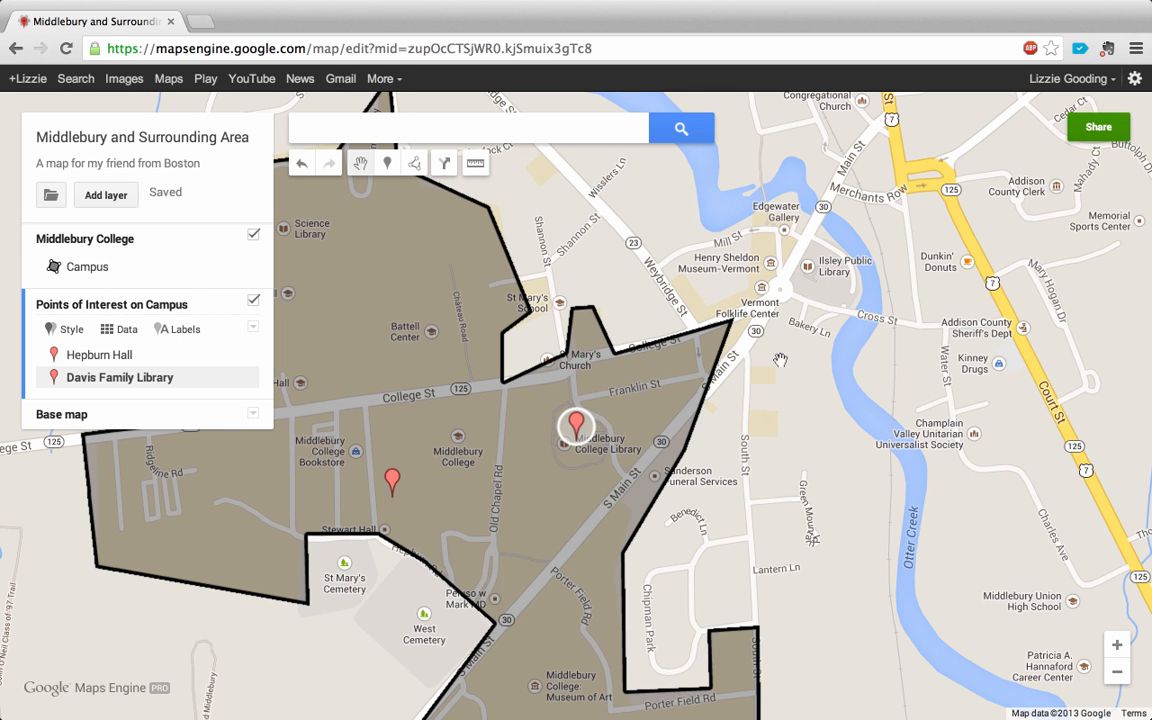
click(1117, 645)
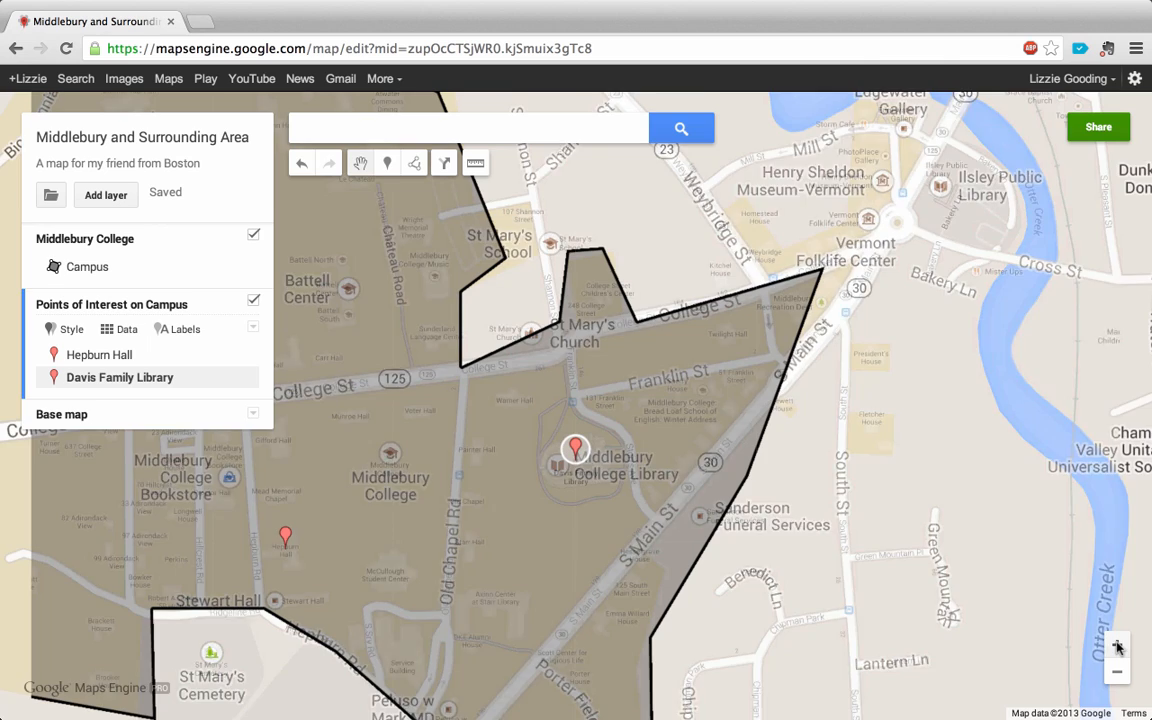
mouse_move(1048, 294)
mouse_down()
mouse_move(807, 392)
mouse_move(738, 446)
mouse_move(750, 464)
mouse_up()
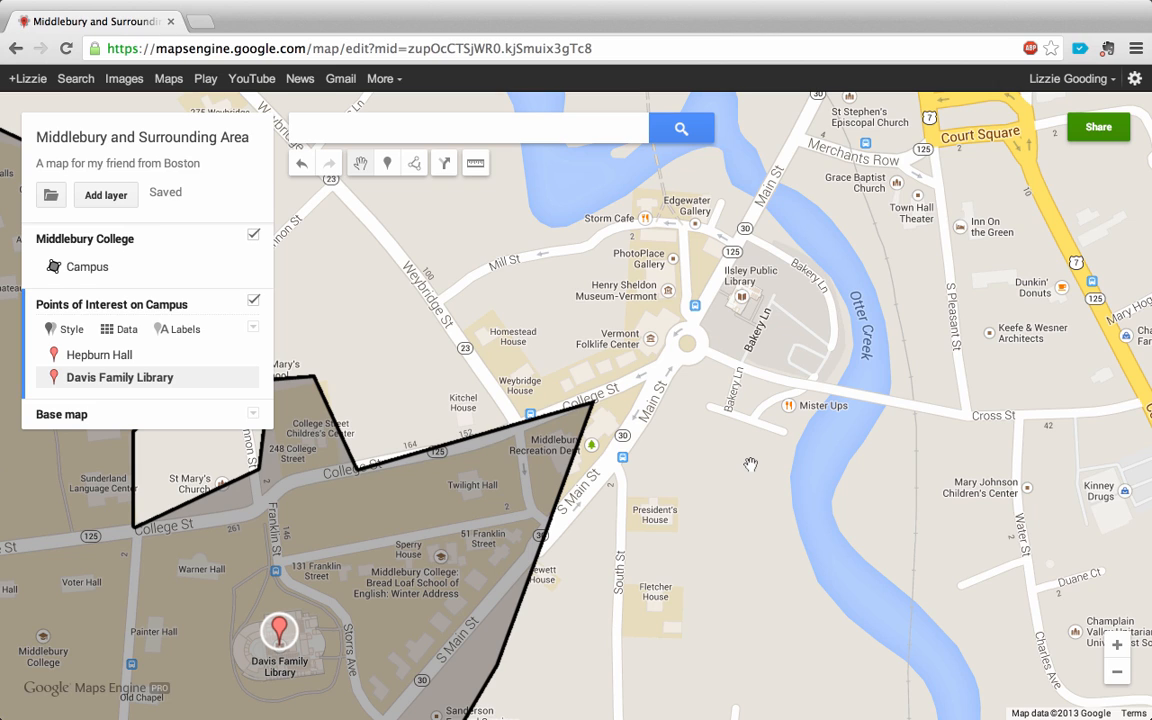
click(427, 131)
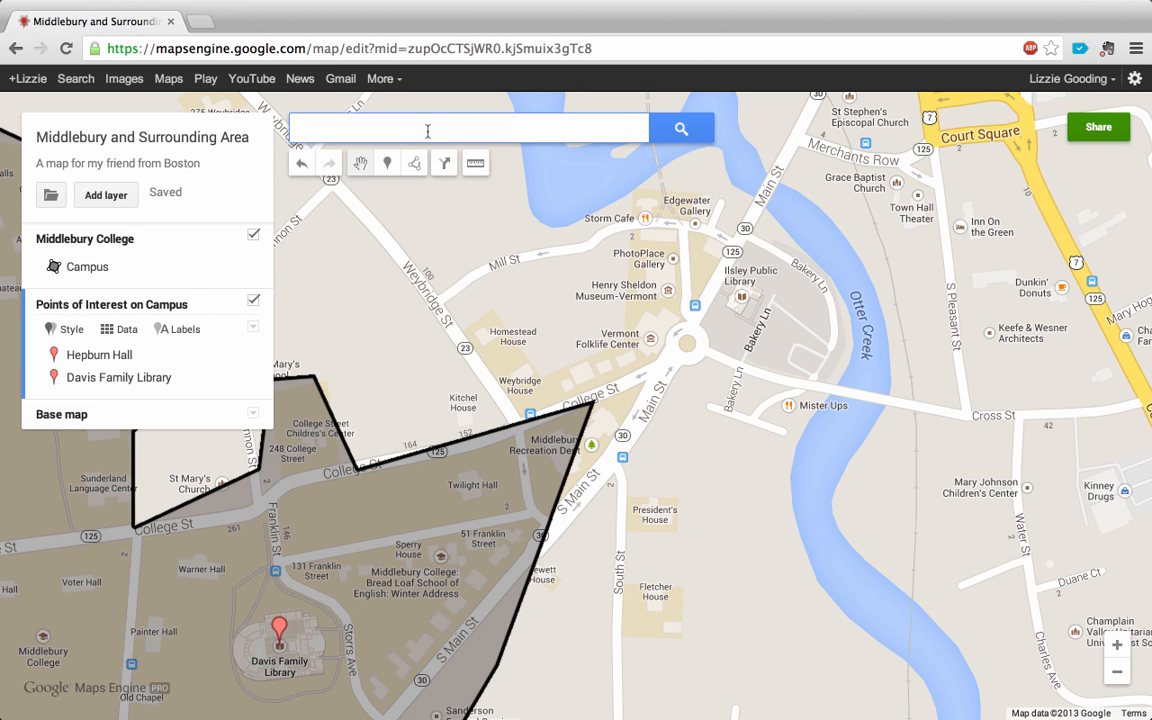
text(rest)
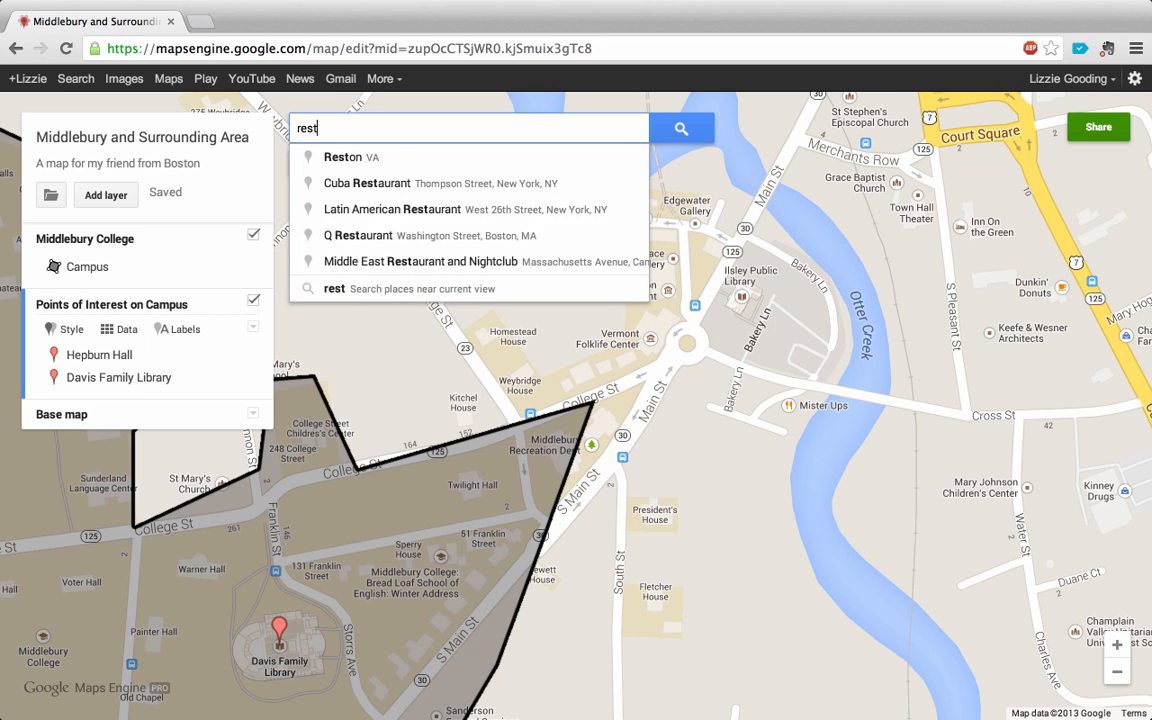
text(aurants near)
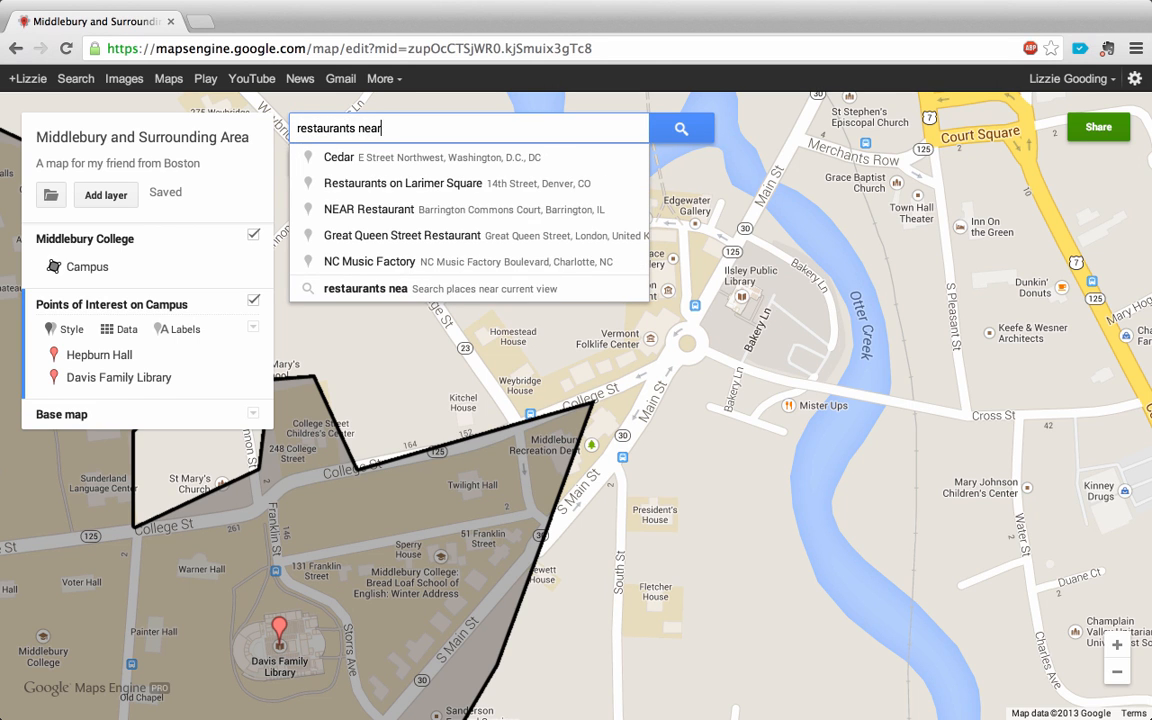
text( middleb)
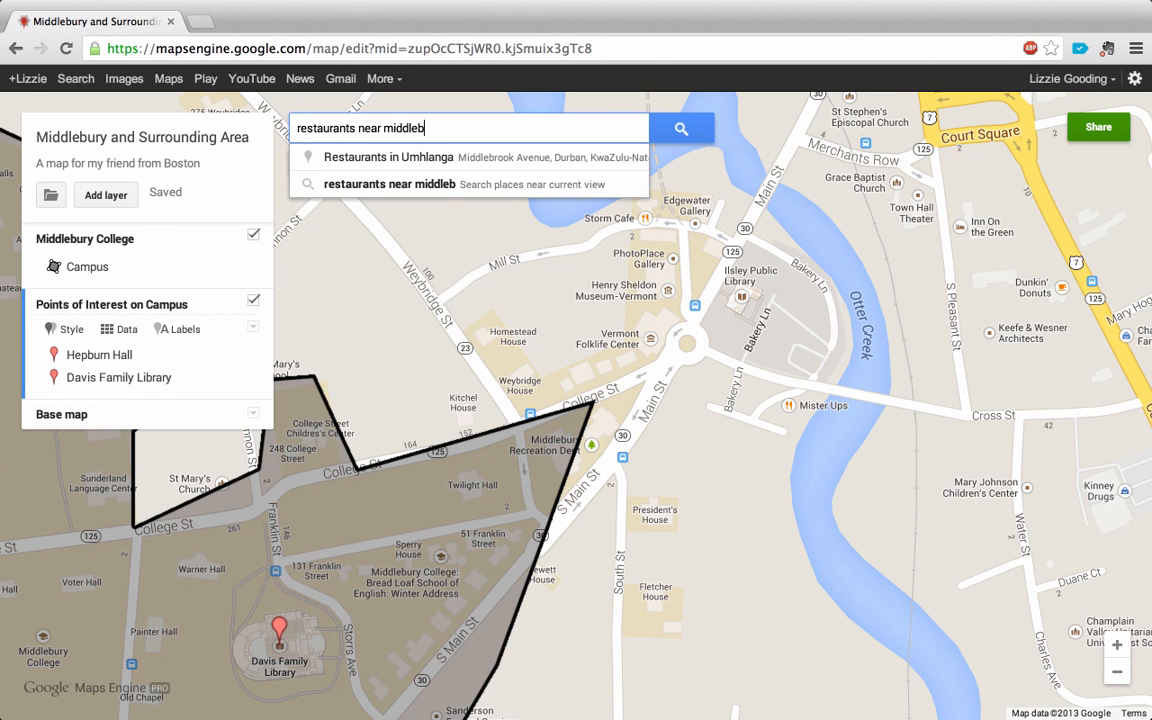
text(ury college)
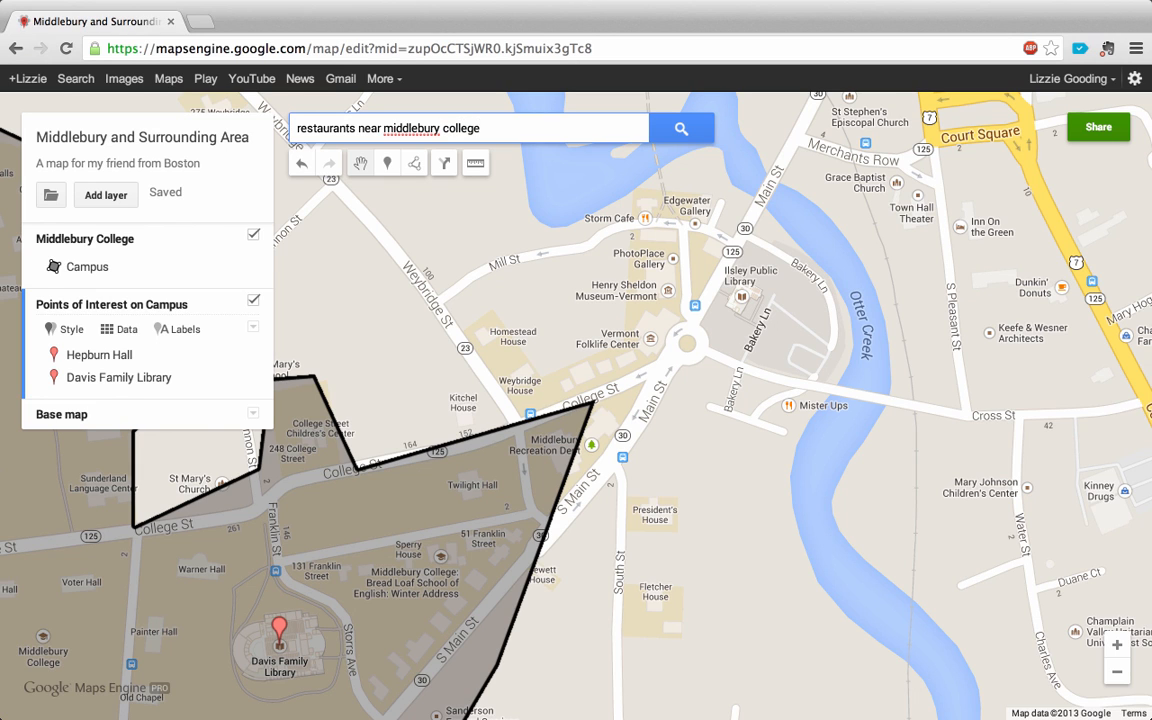
key(Return)
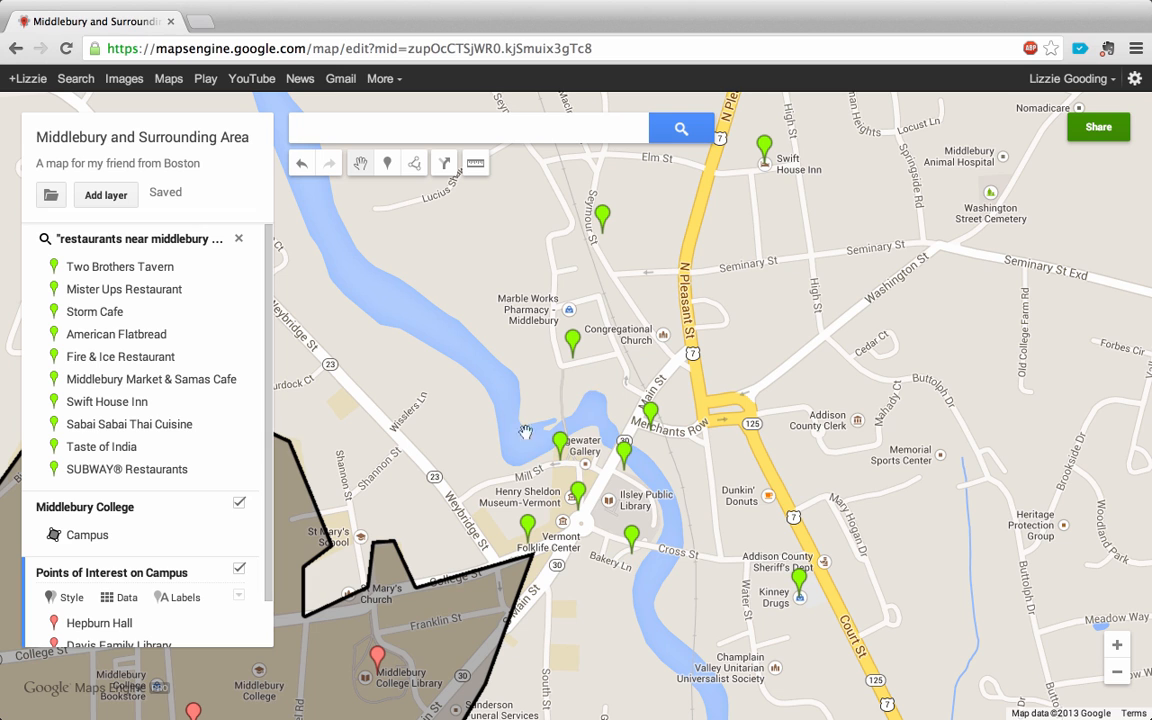
Step: Measure the straight-line distance from the Davis Family Library marker to the Two Brothers Tavern marker, then leave the measuring tool
drag(809, 438, 815, 358)
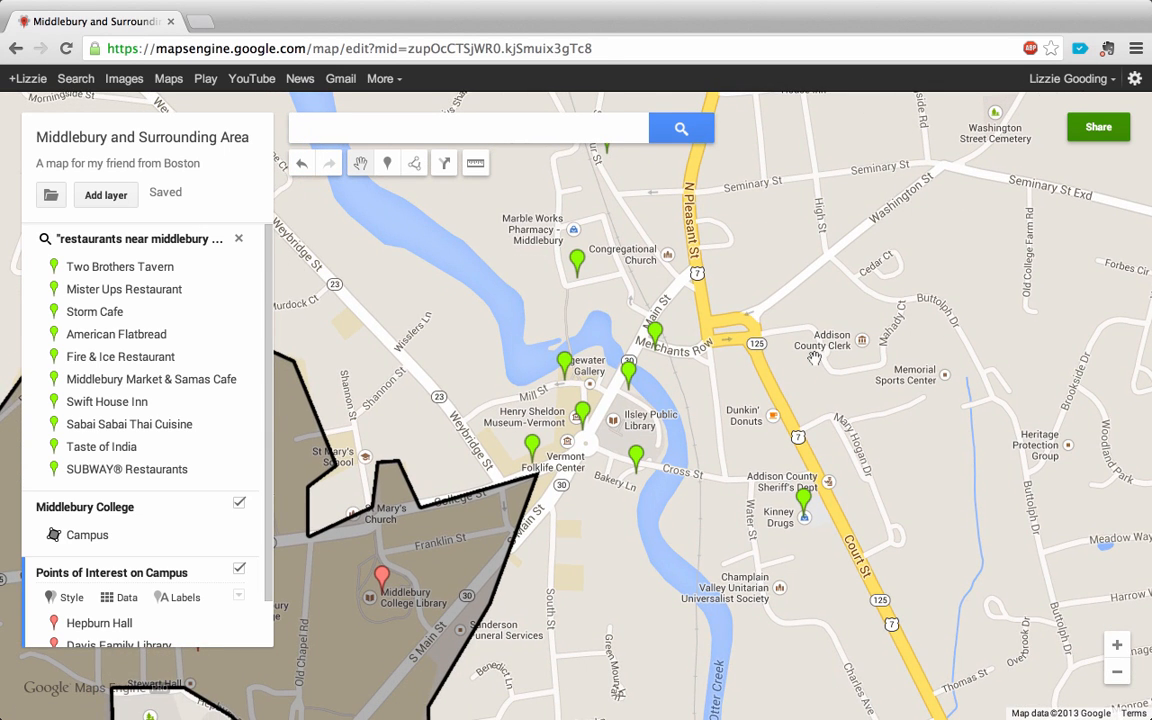
click(476, 167)
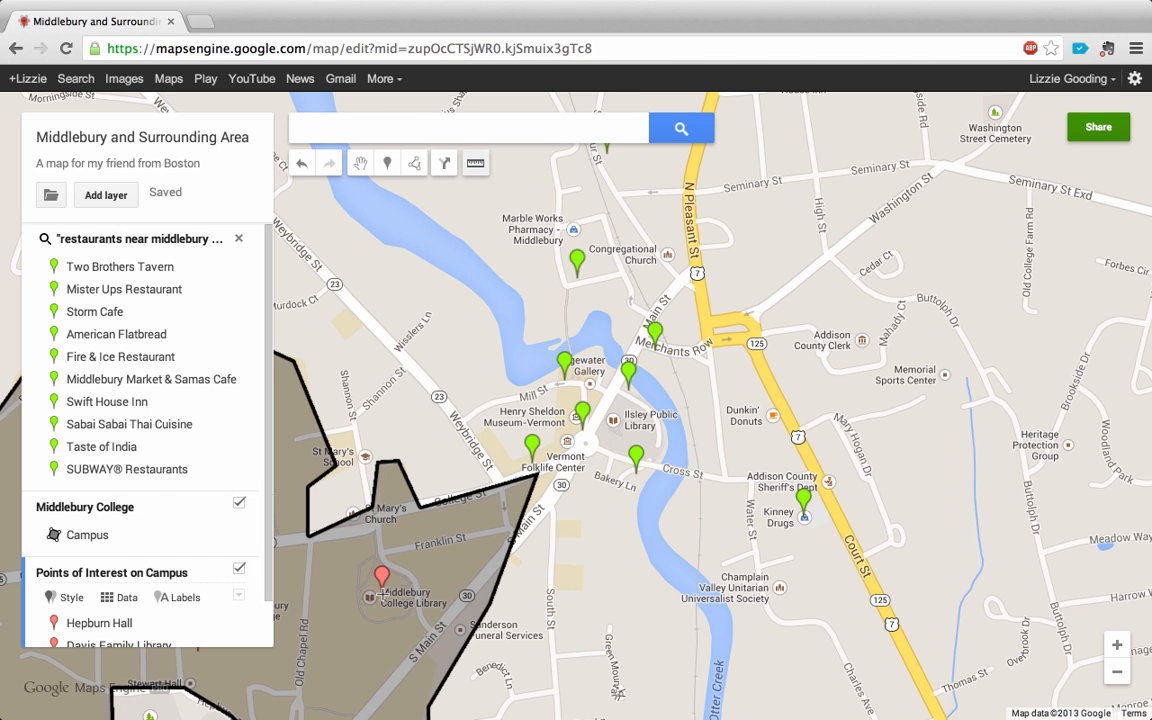
click(383, 593)
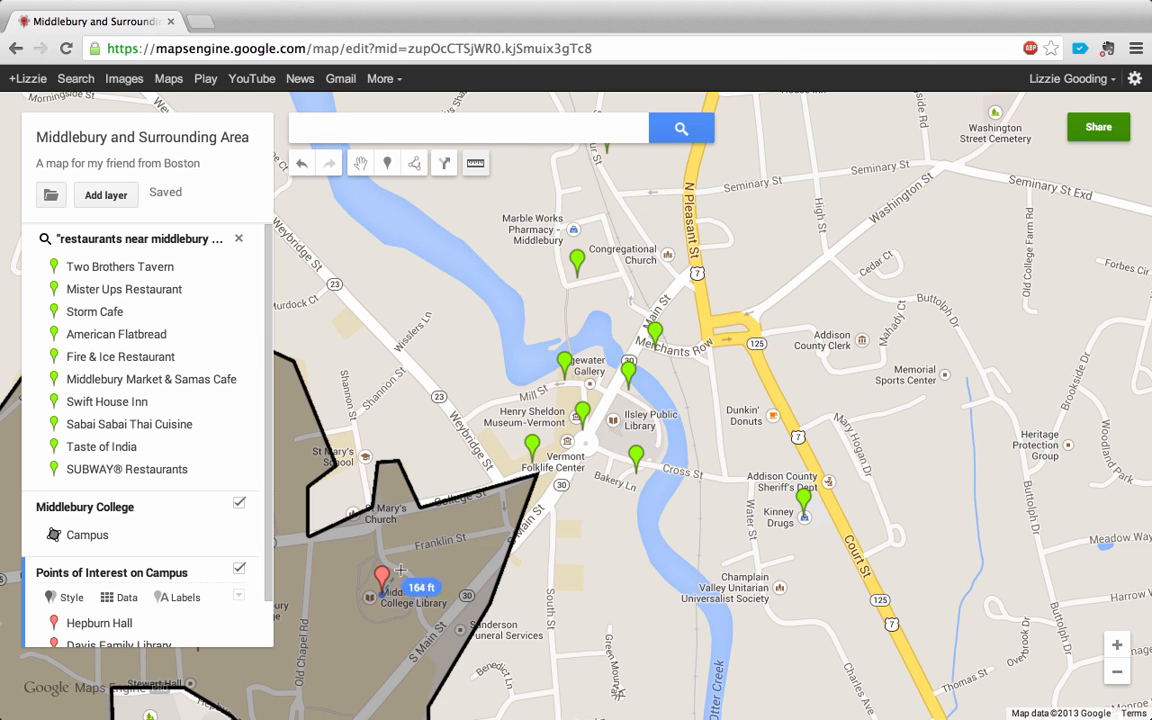
click(583, 430)
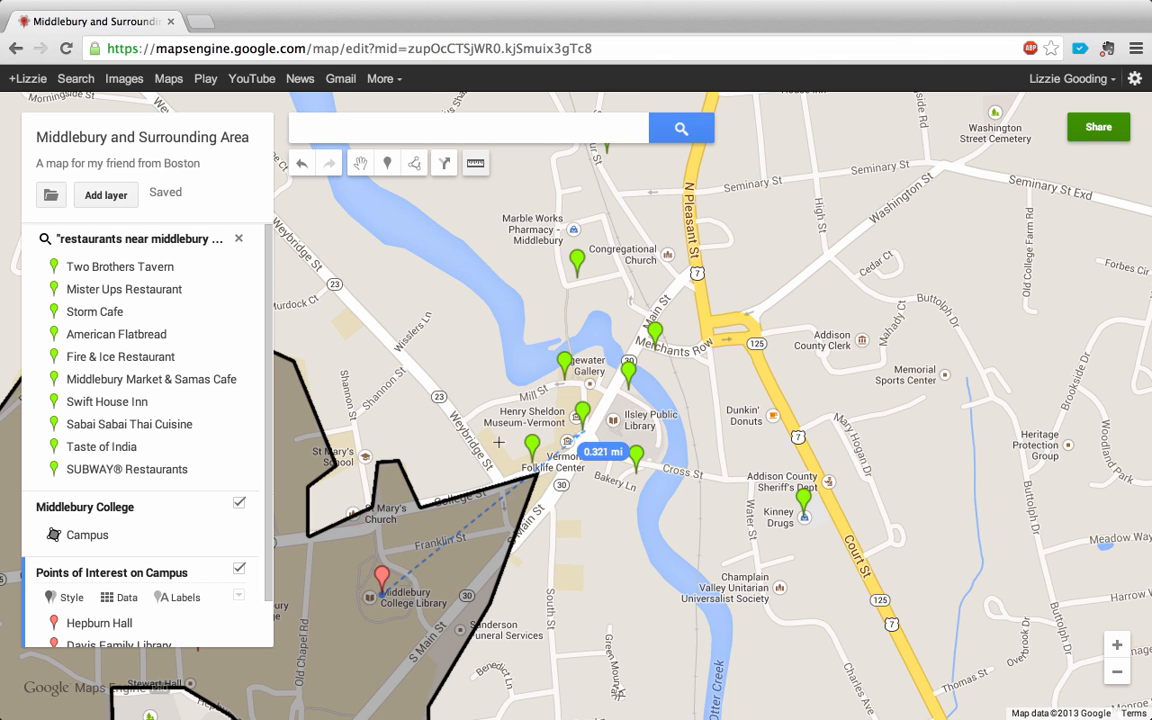
click(476, 162)
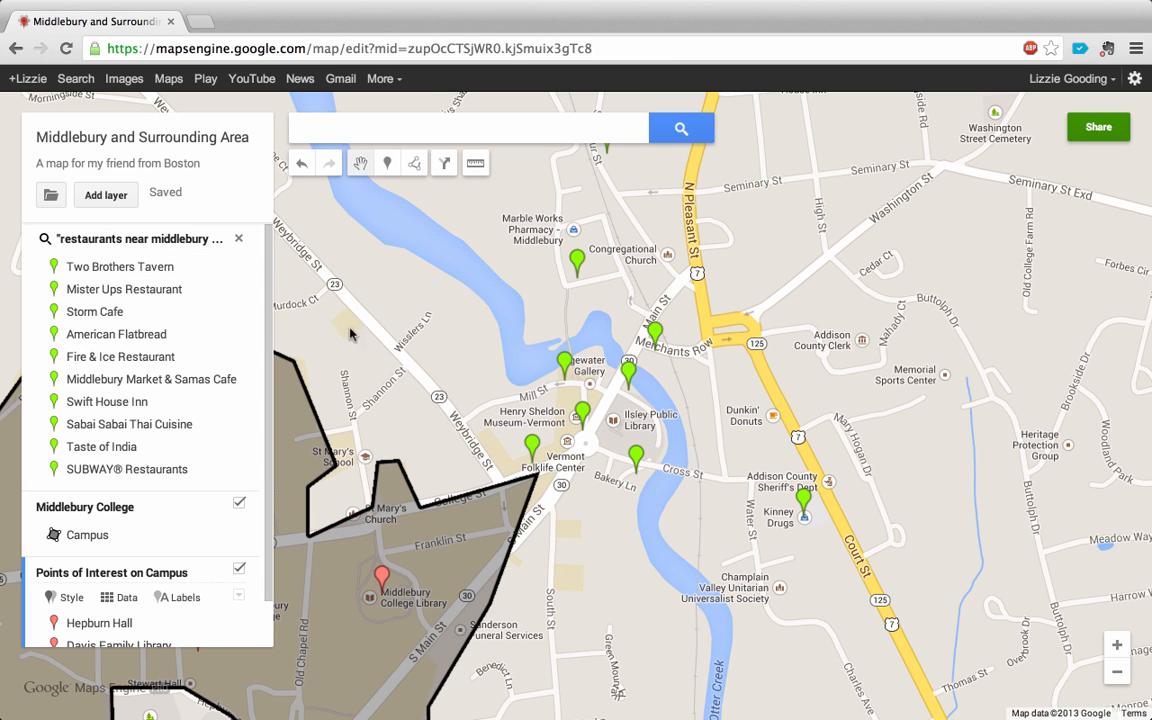
Step: Add Two Brothers Tavern, Storm Cafe and American Flatbread to the Points of Interest on Campus layer and clear the restaurant search results
click(199, 268)
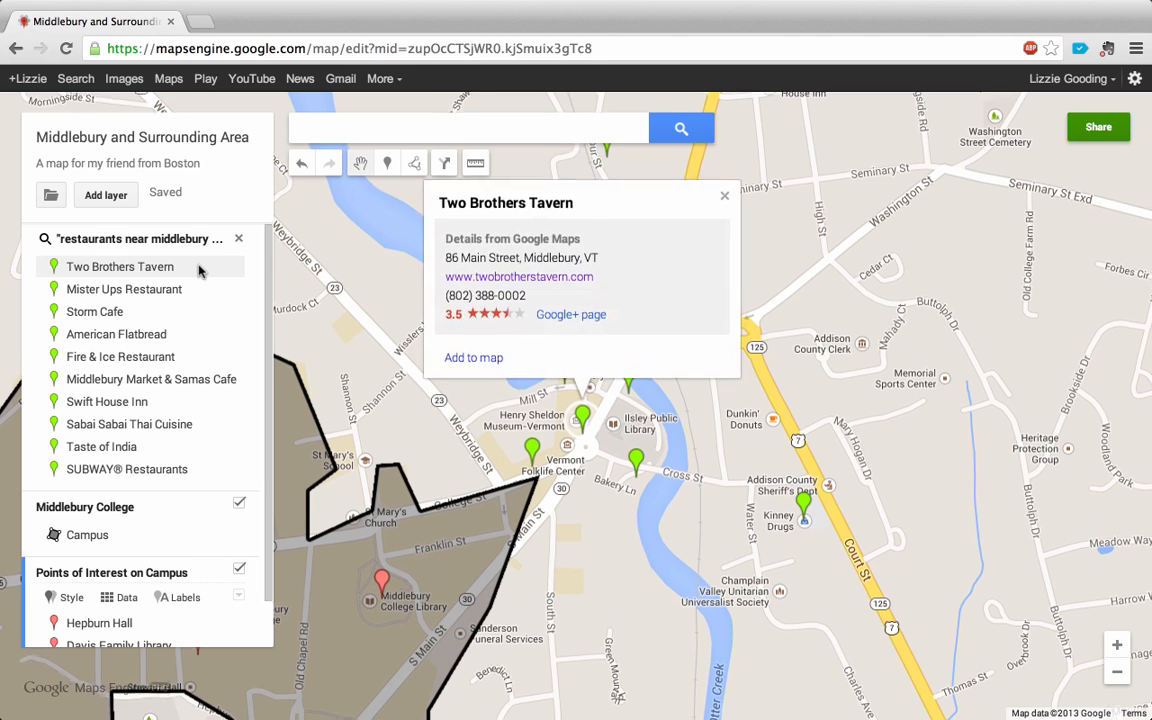
click(482, 368)
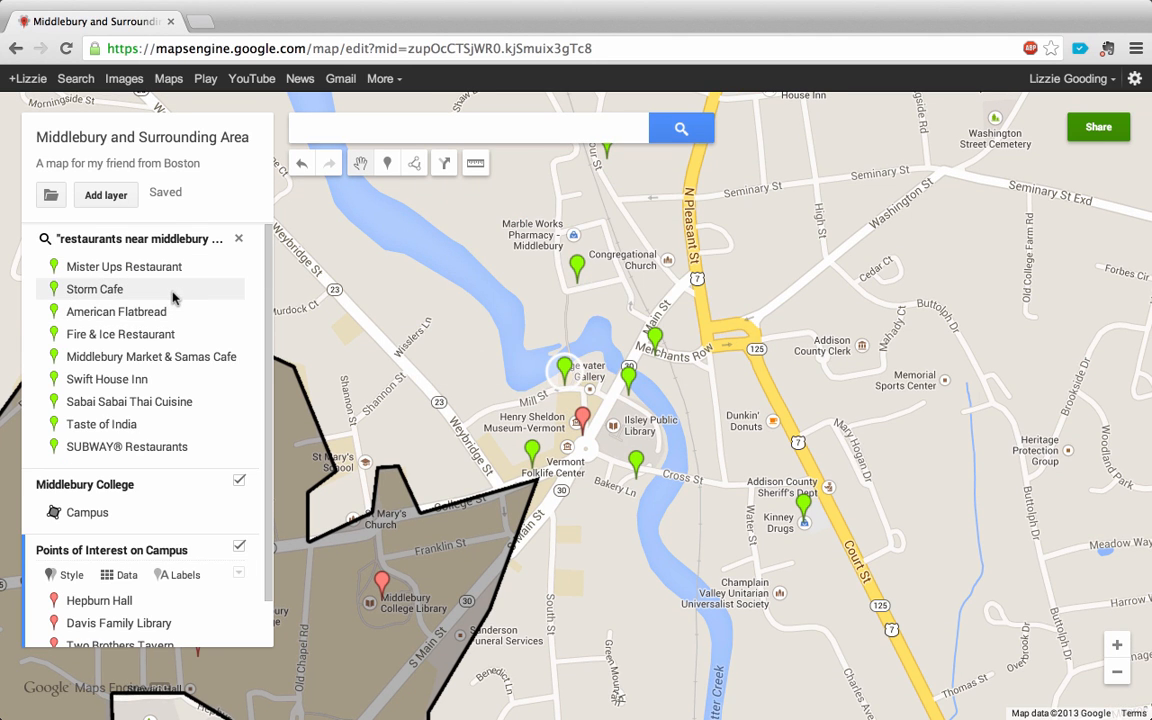
click(244, 291)
click(445, 360)
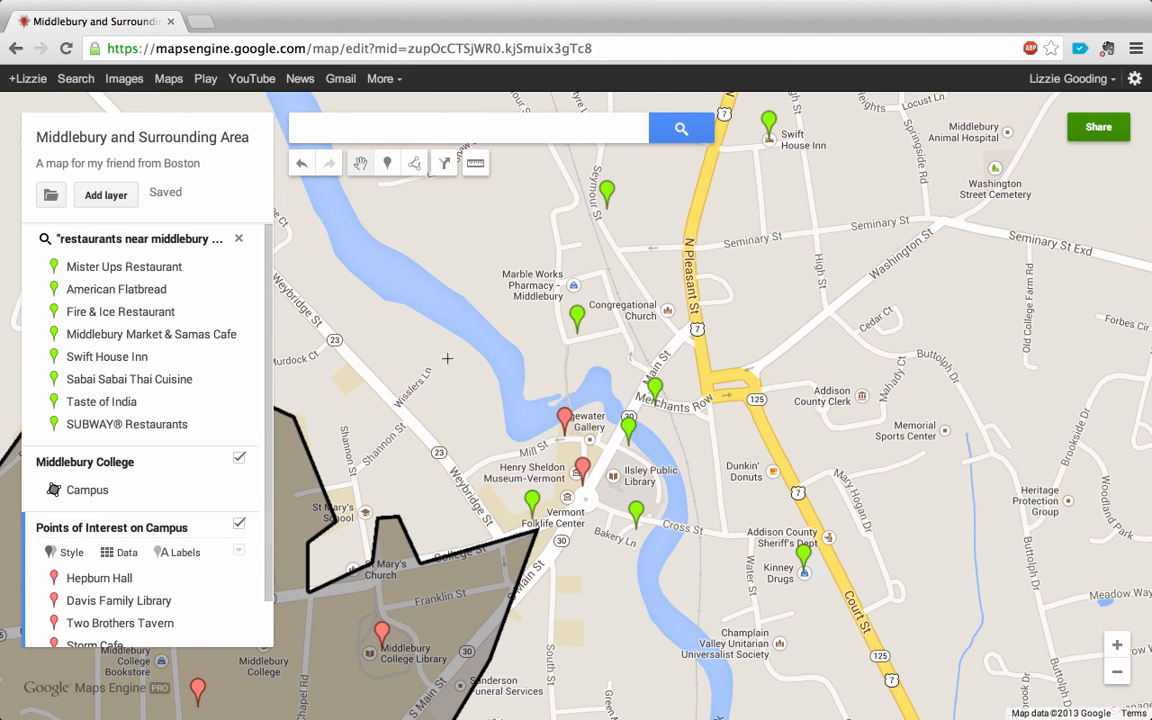
click(155, 290)
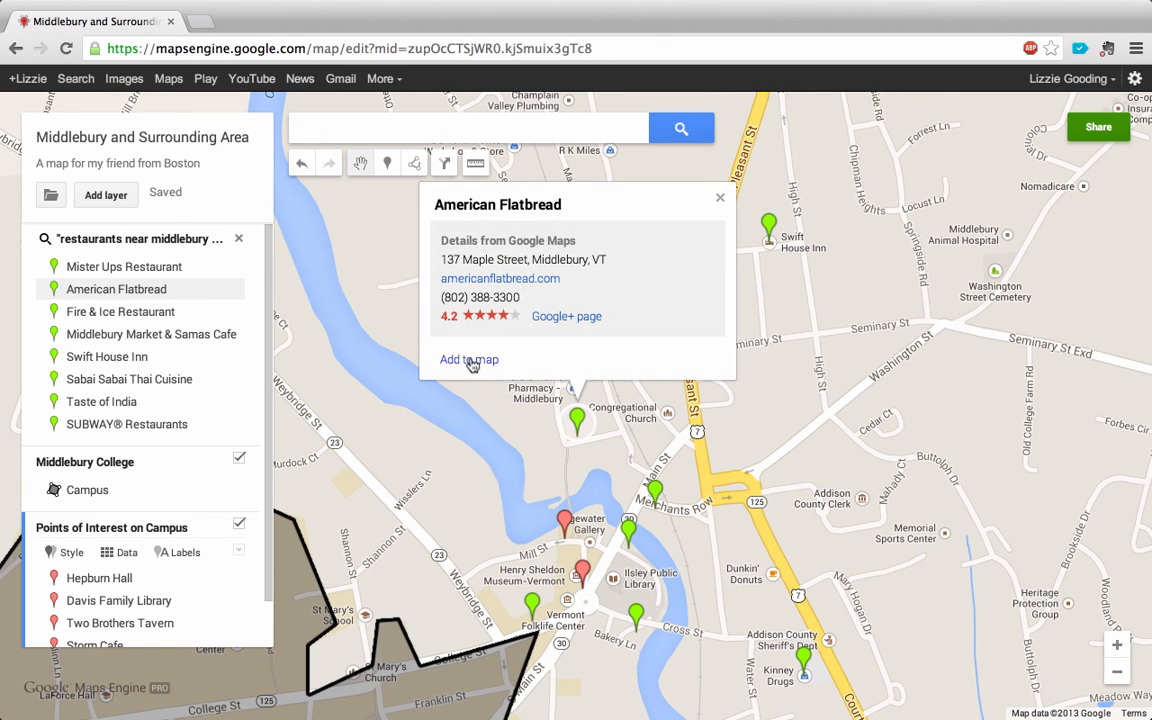
click(458, 357)
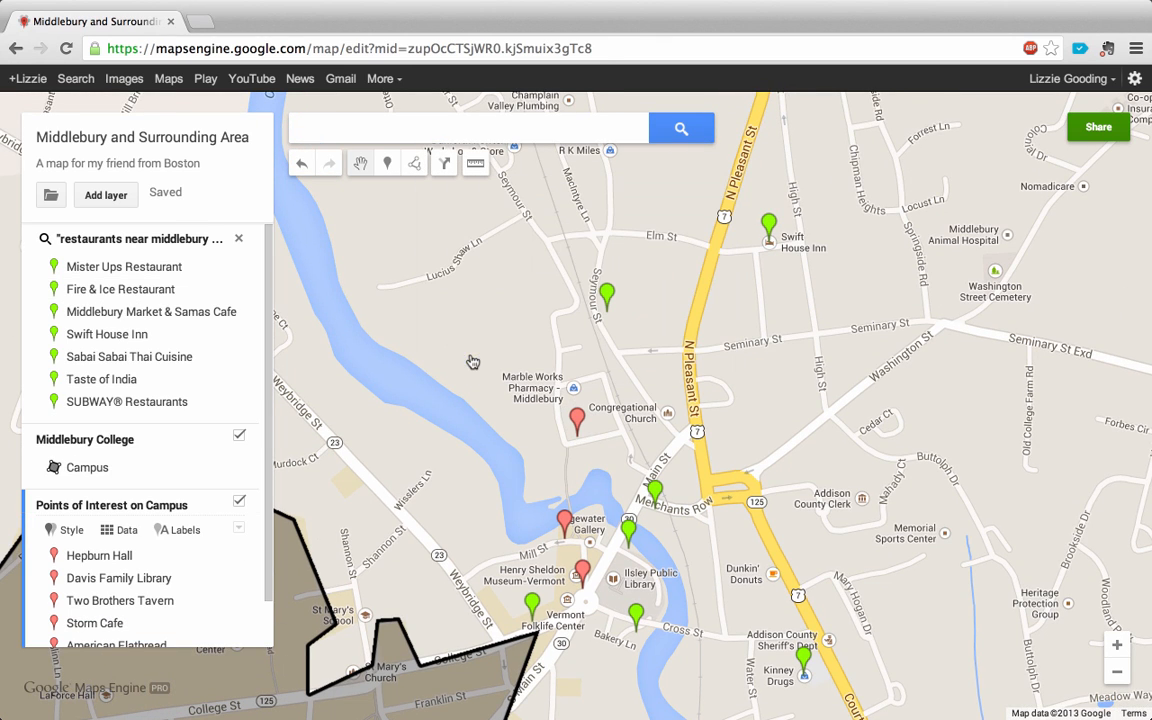
click(238, 238)
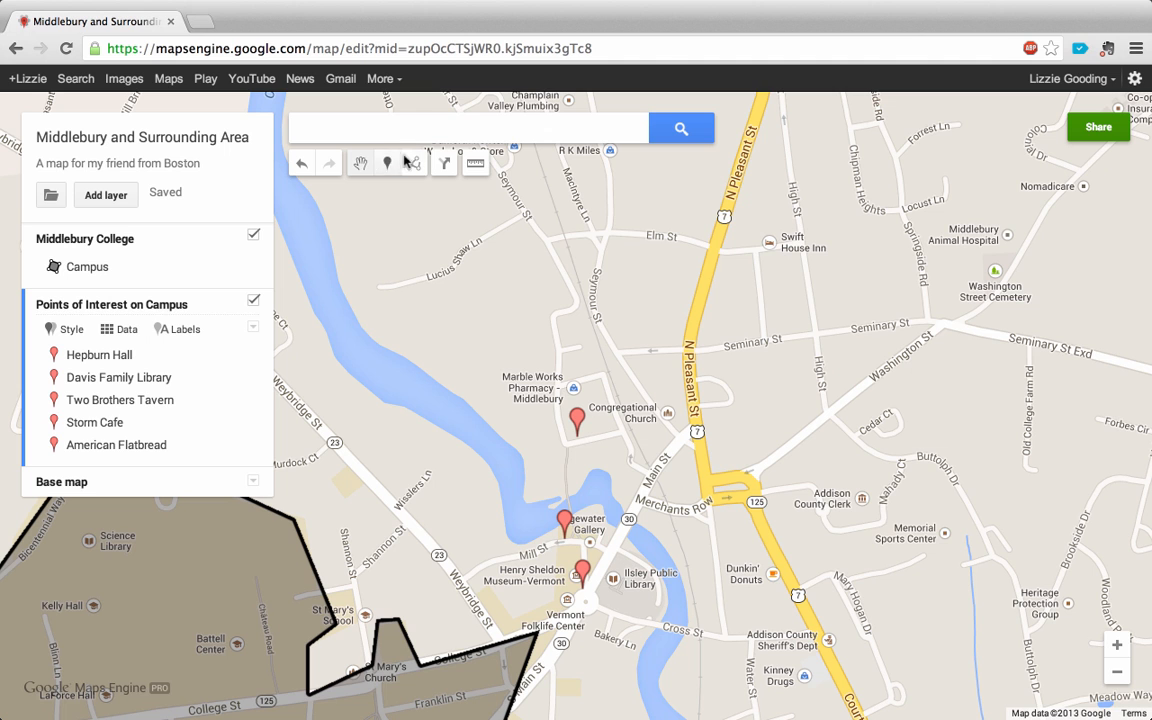
Step: Draw and save a line about 0.39 mi long along the streets from Davis Family Library to Two Brothers Tavern, and delete it
drag(443, 381, 436, 161)
drag(554, 505, 566, 478)
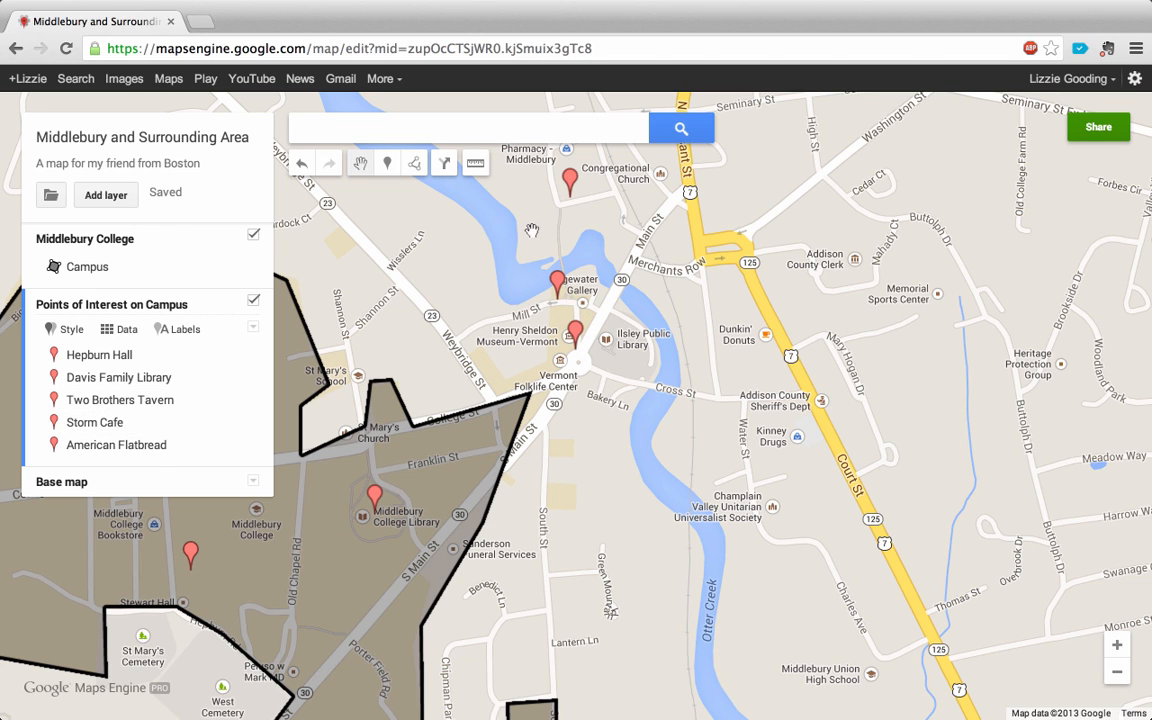
click(415, 166)
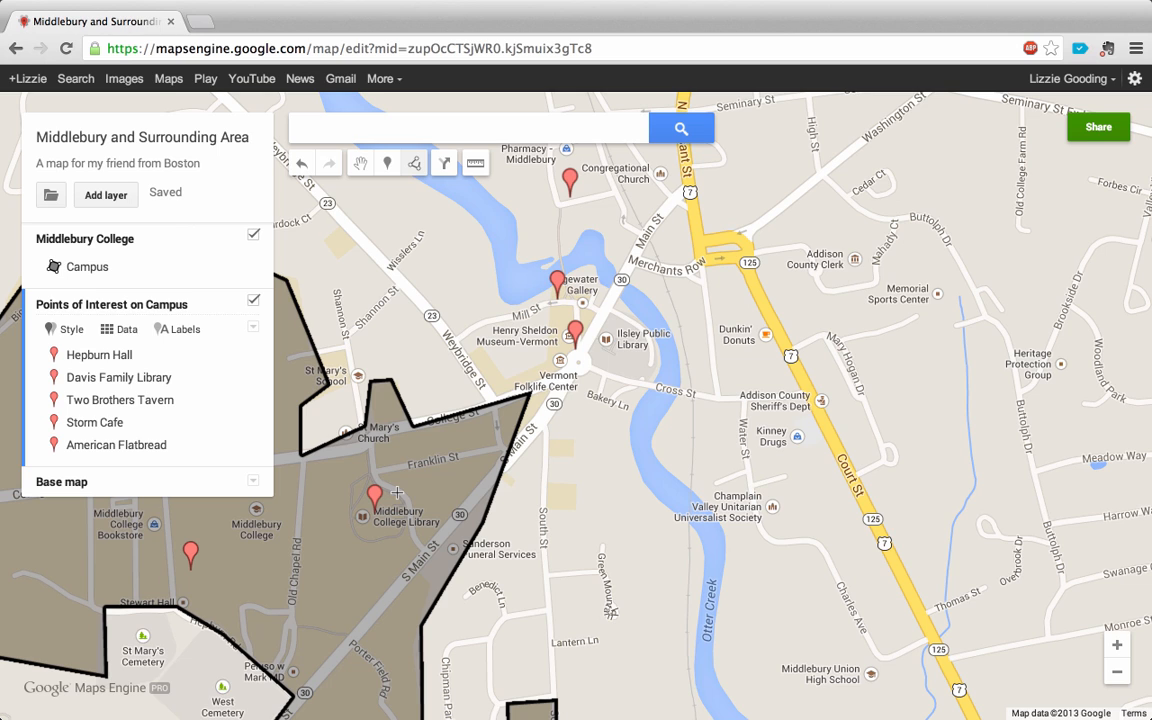
click(397, 493)
click(426, 550)
click(465, 505)
click(518, 443)
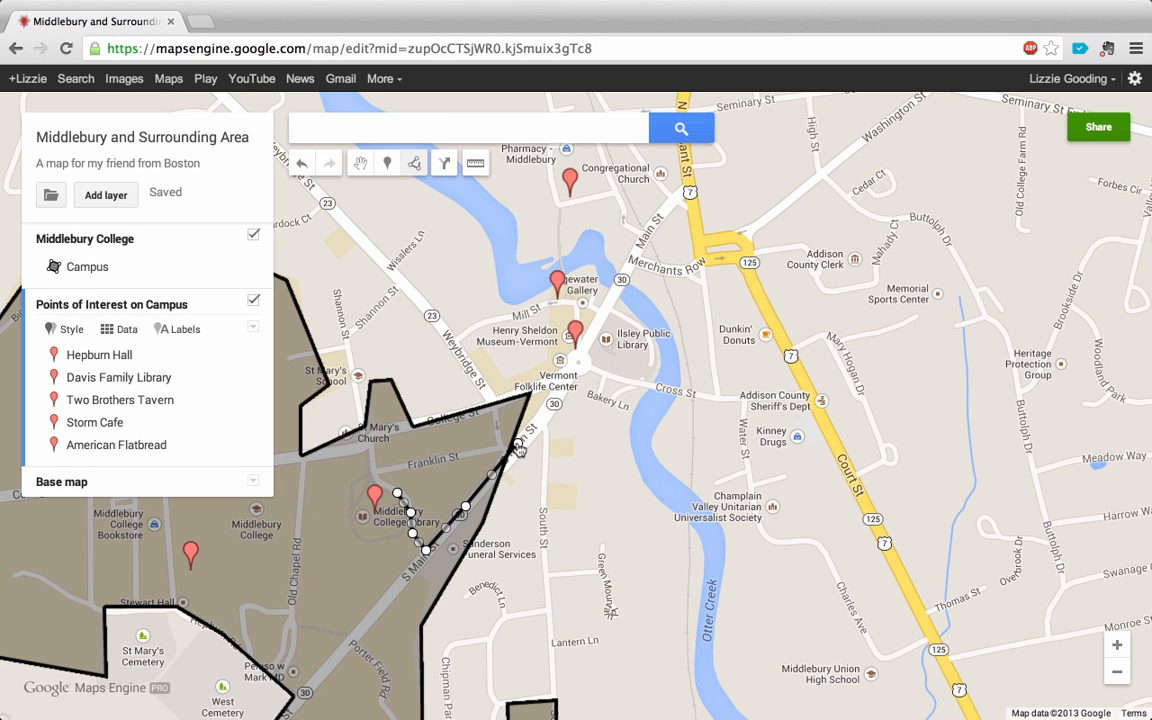
click(566, 389)
click(578, 370)
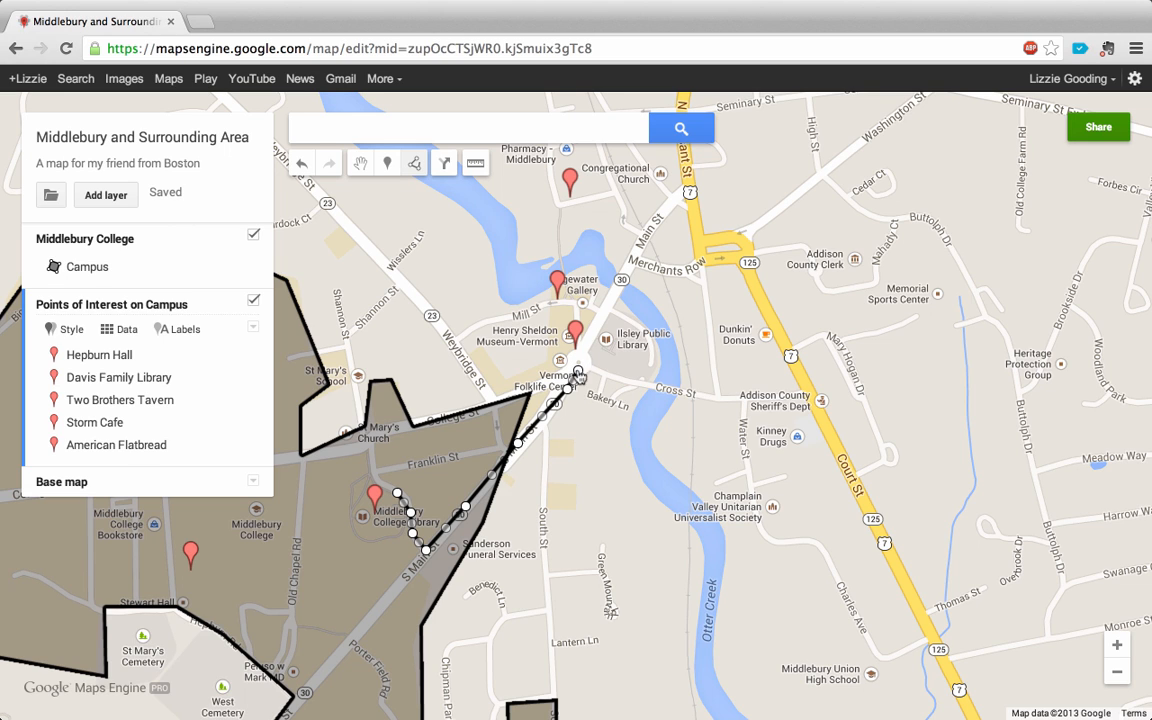
click(587, 362)
click(575, 350)
click(577, 351)
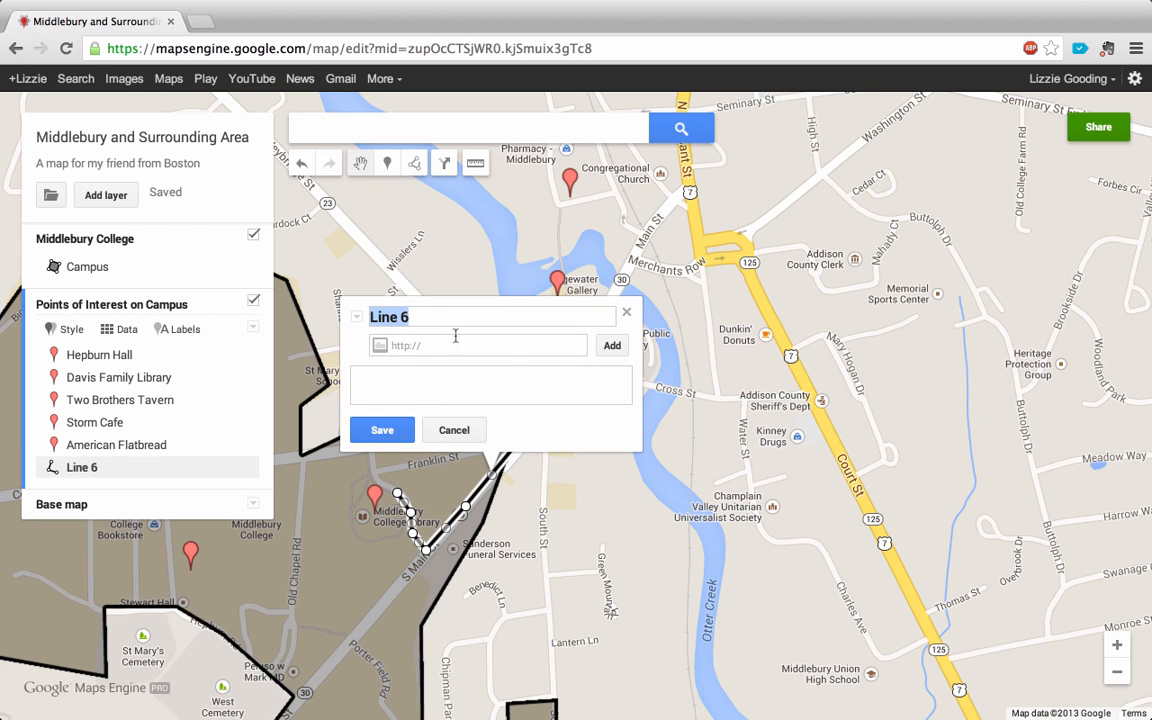
click(385, 430)
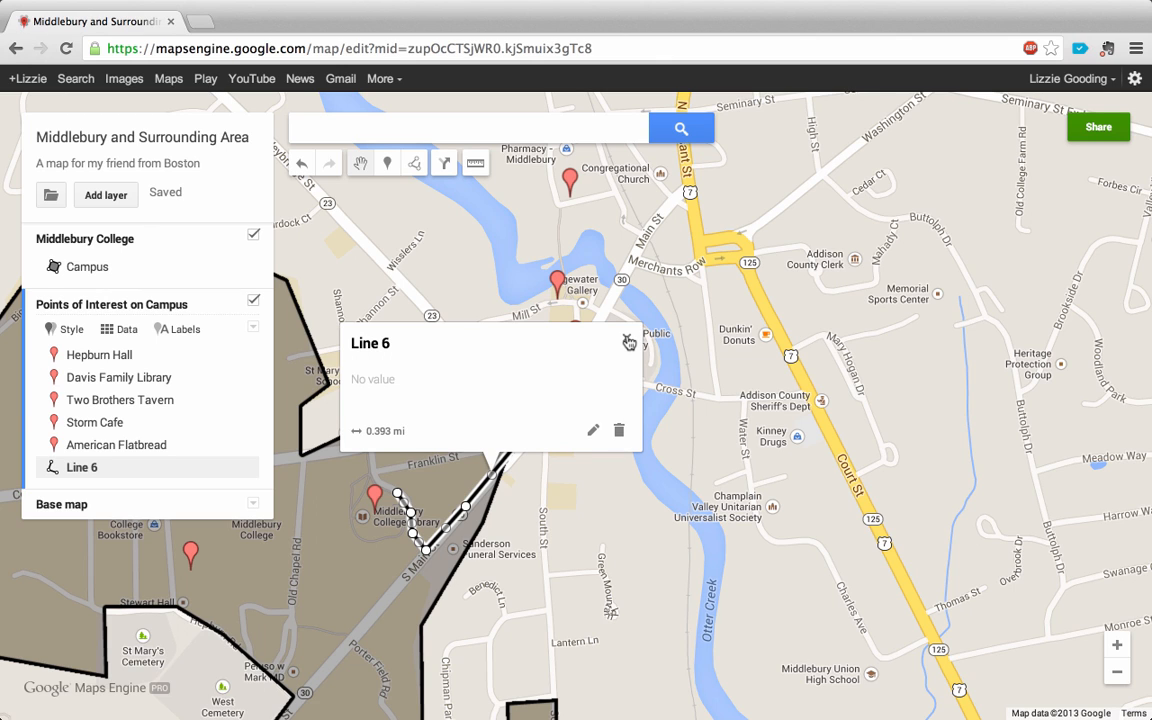
click(620, 430)
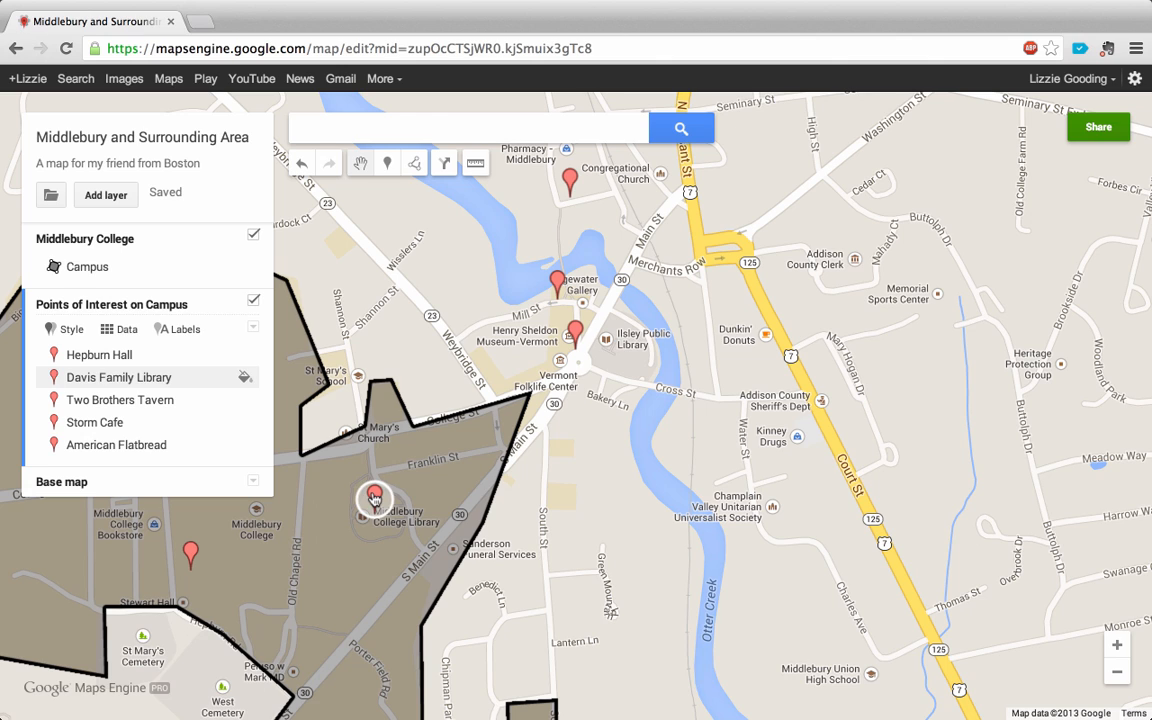
Step: Create directions to the Two Brothers Tavern marker in a new layer, with Davis Family Library as the starting point
click(572, 332)
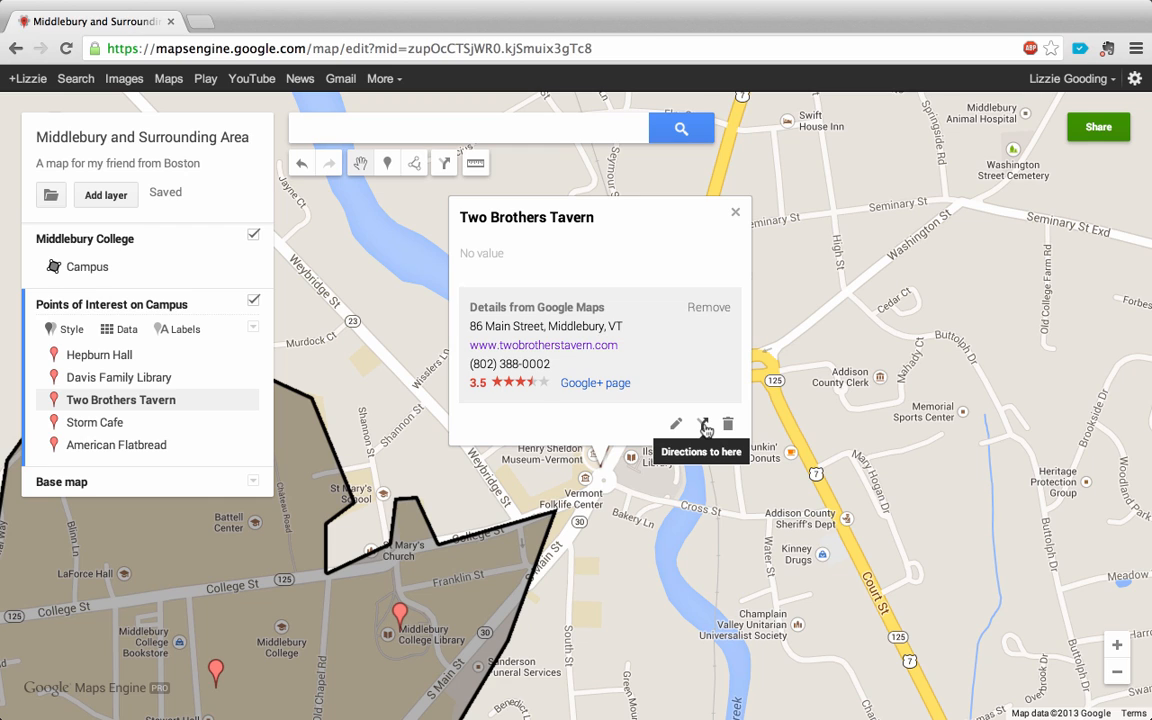
click(704, 426)
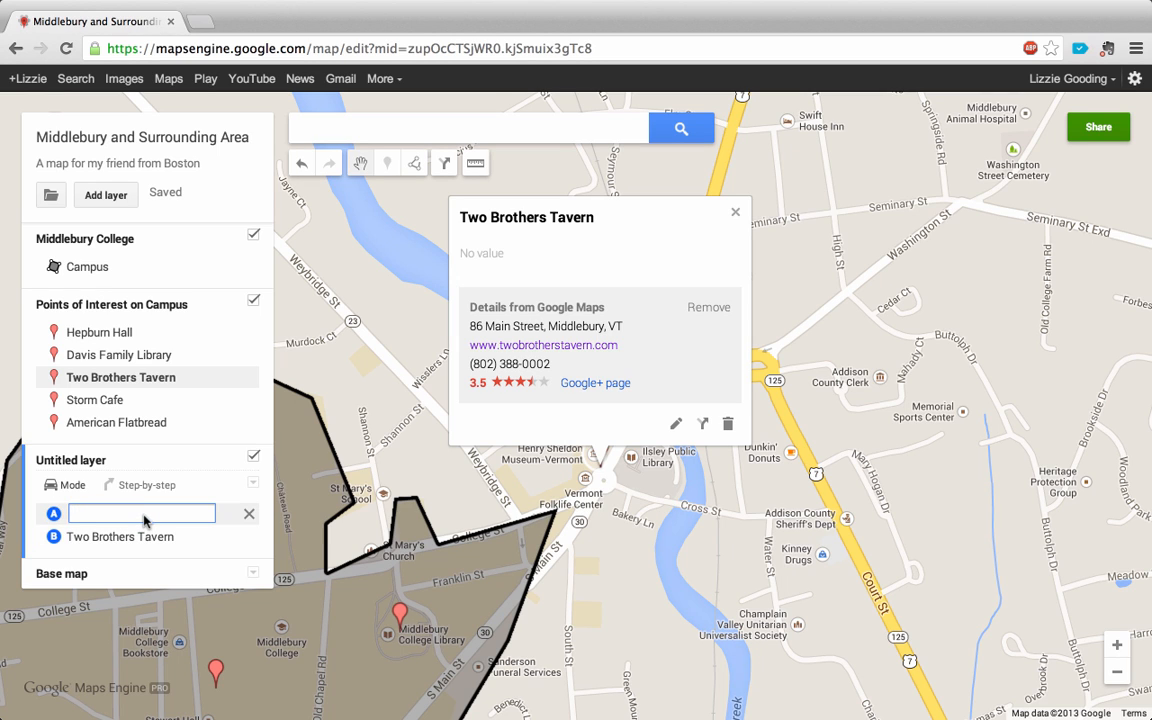
text(v)
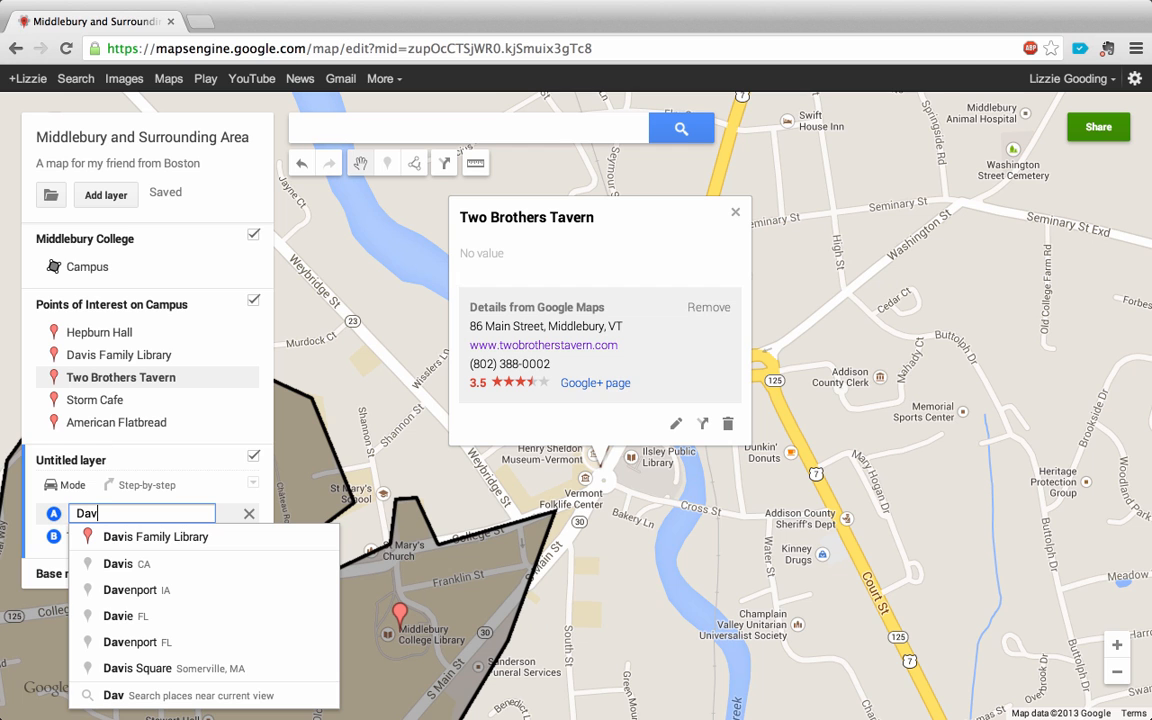
click(100, 541)
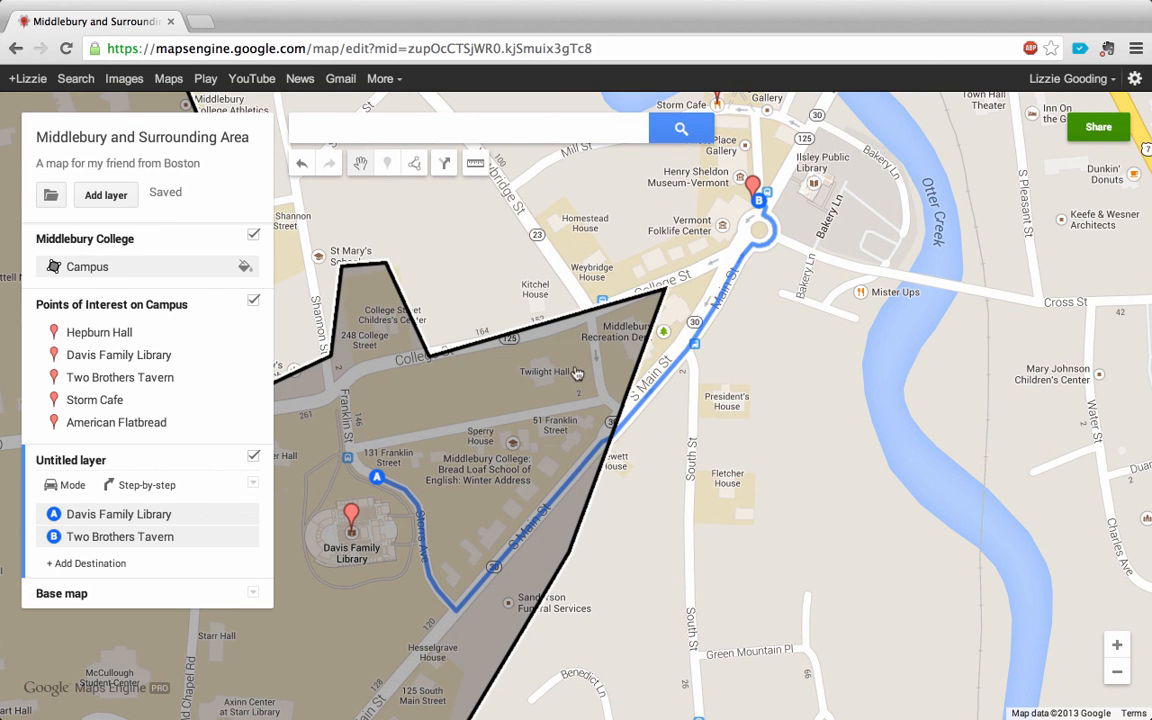
Step: Review the step-by-step driving directions from Davis Family Library to Two Brothers Tavern and close them
drag(519, 337, 490, 359)
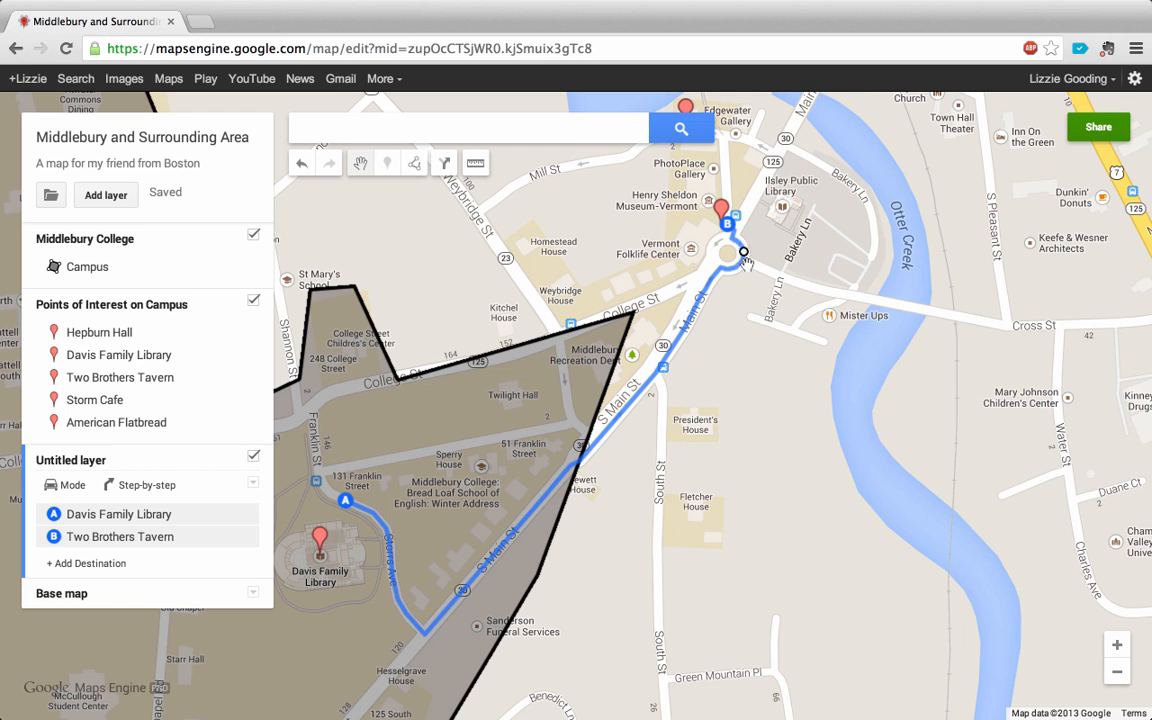
click(159, 489)
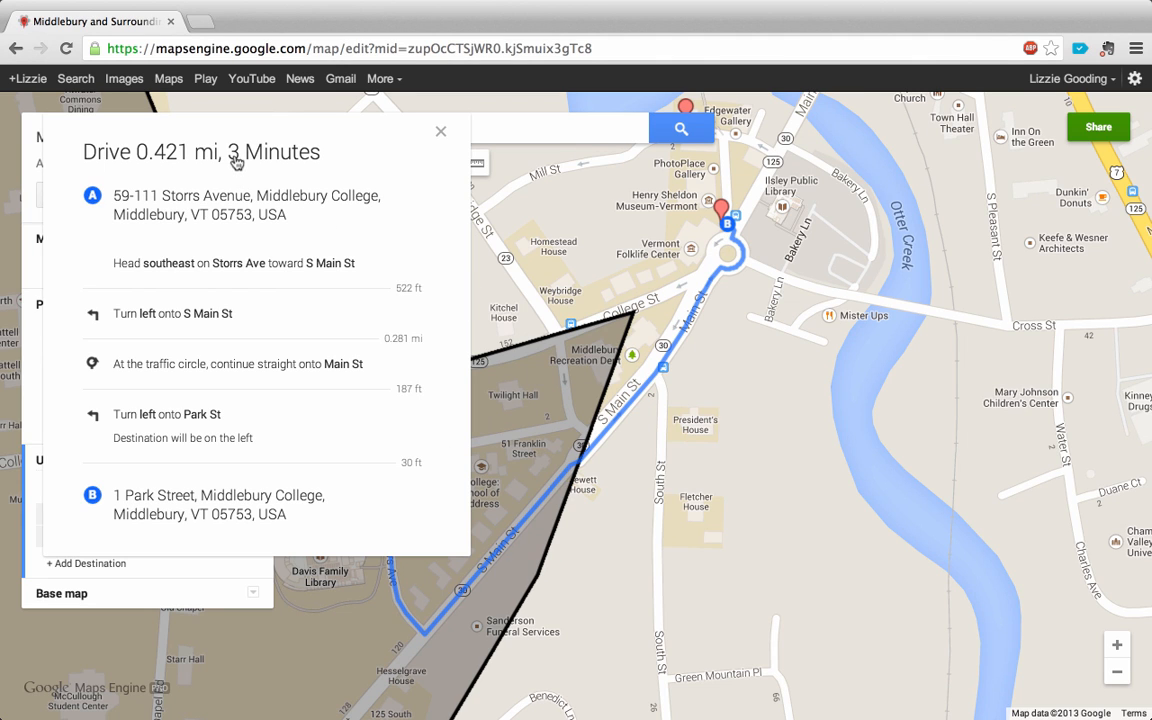
click(440, 131)
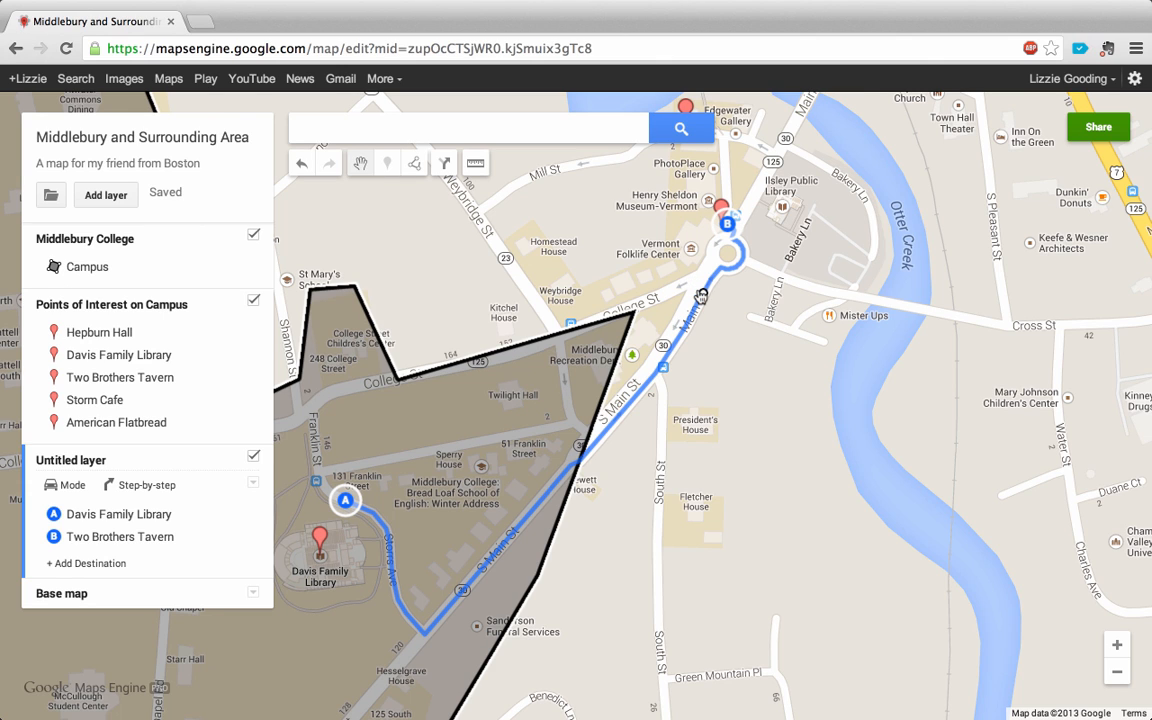
Step: Set the map's sharing visibility to Anyone with the link, with Can edit access, and save the sharing settings
click(1096, 128)
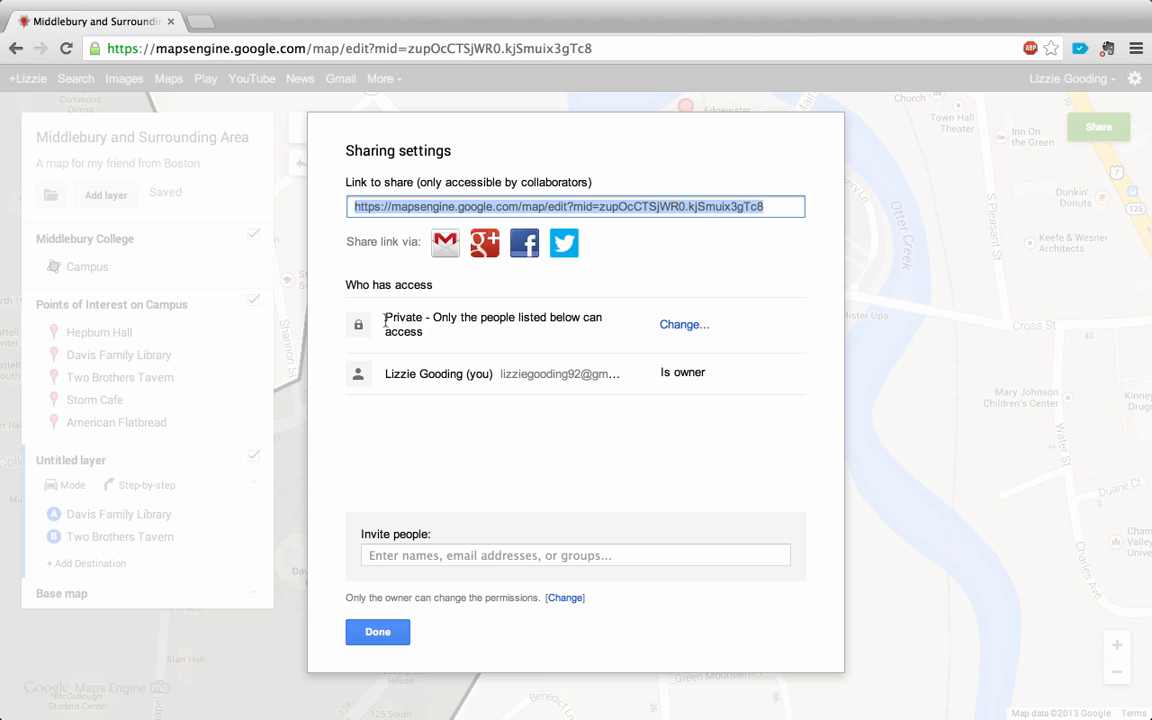
click(690, 327)
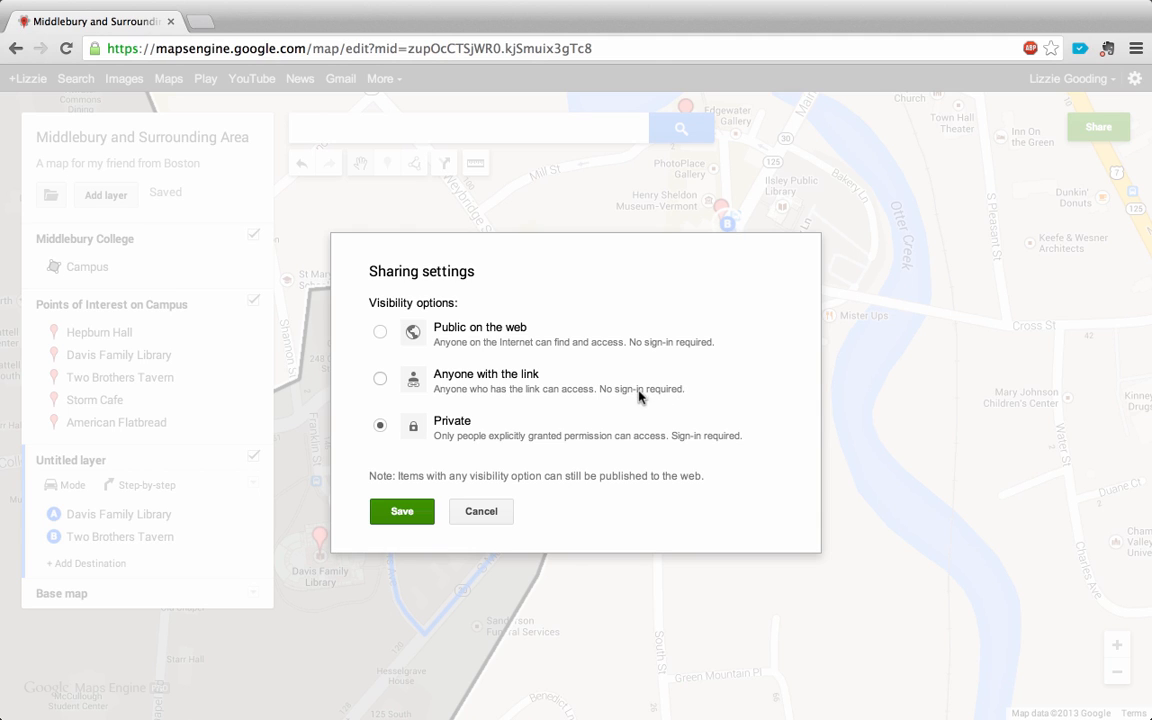
click(380, 379)
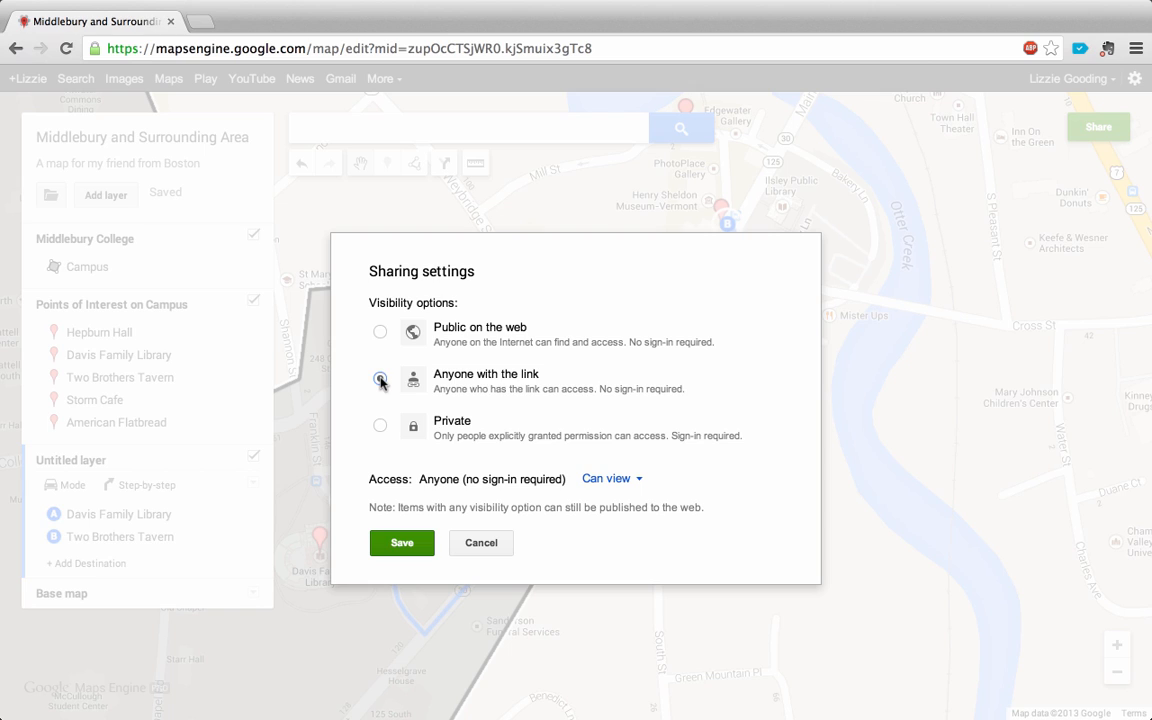
click(642, 481)
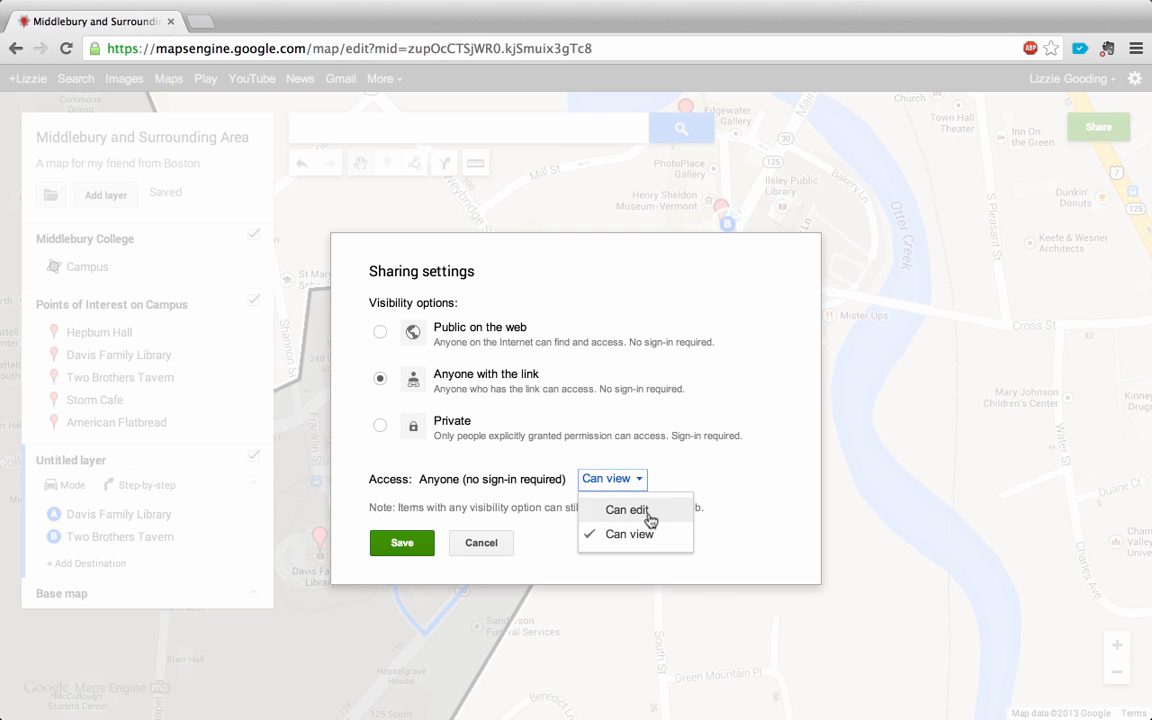
click(725, 463)
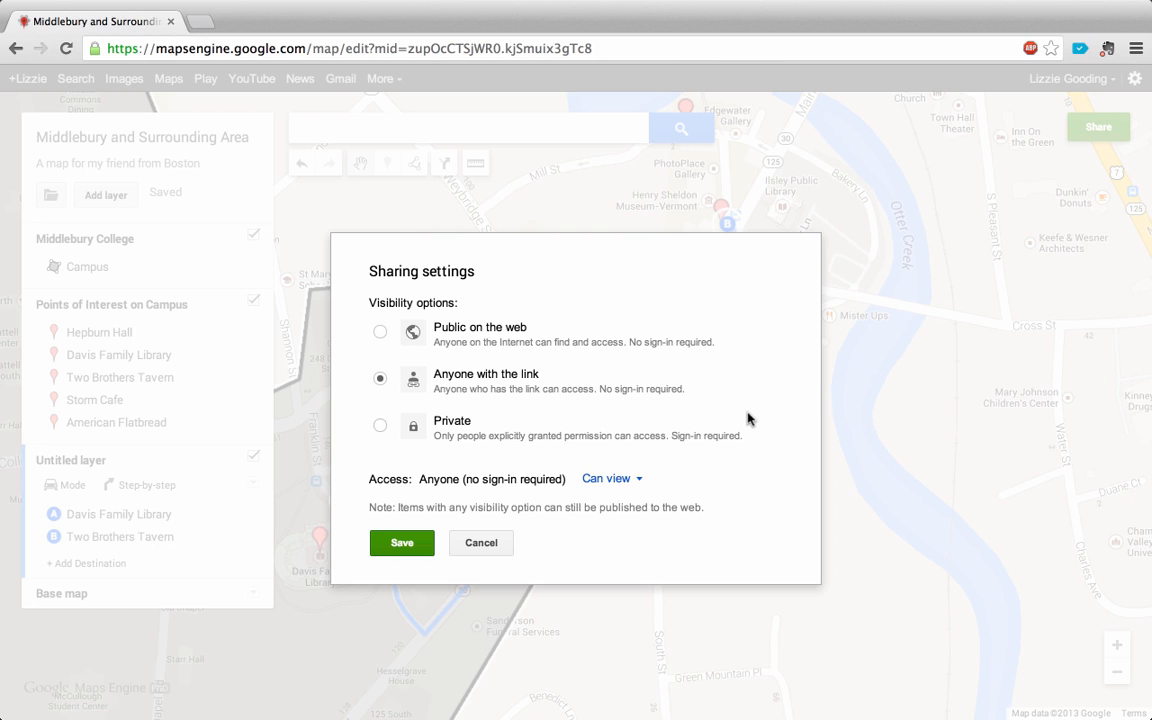
click(636, 480)
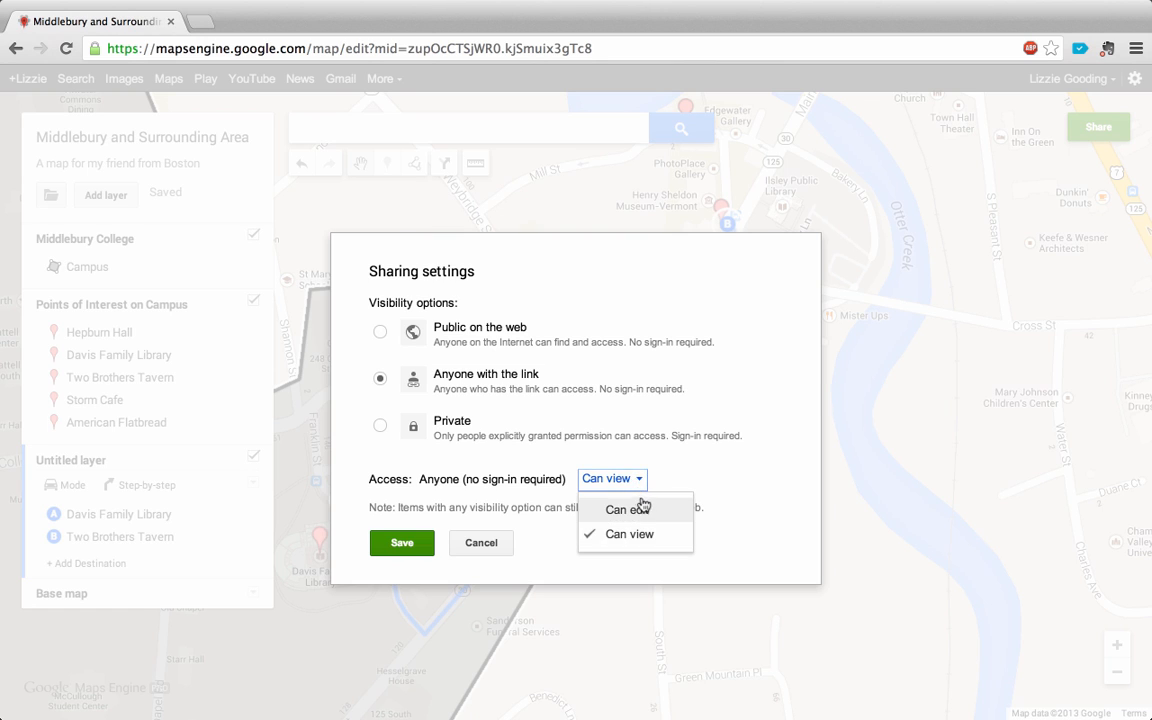
click(644, 508)
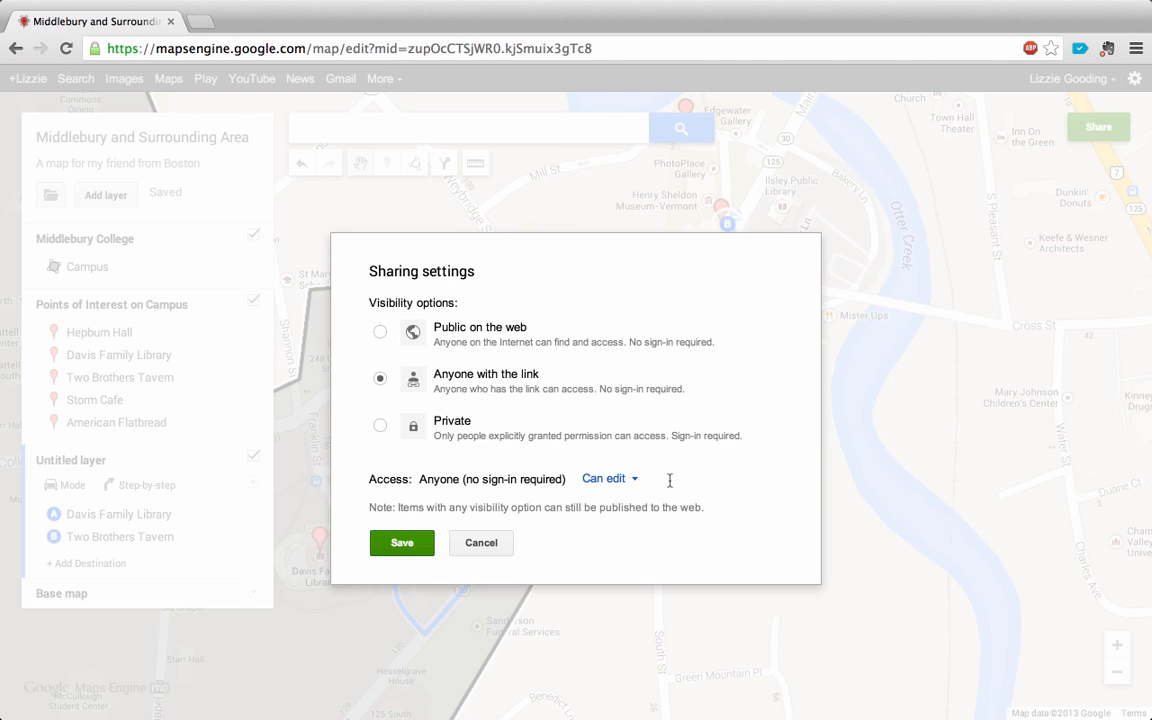
click(404, 543)
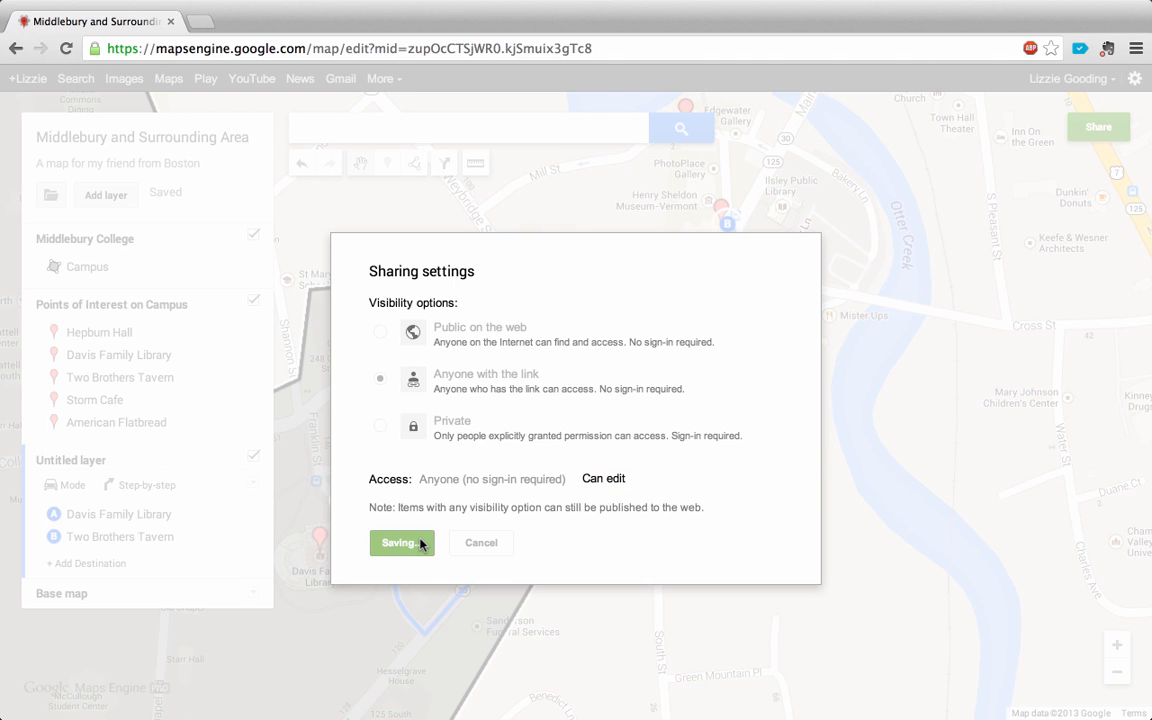